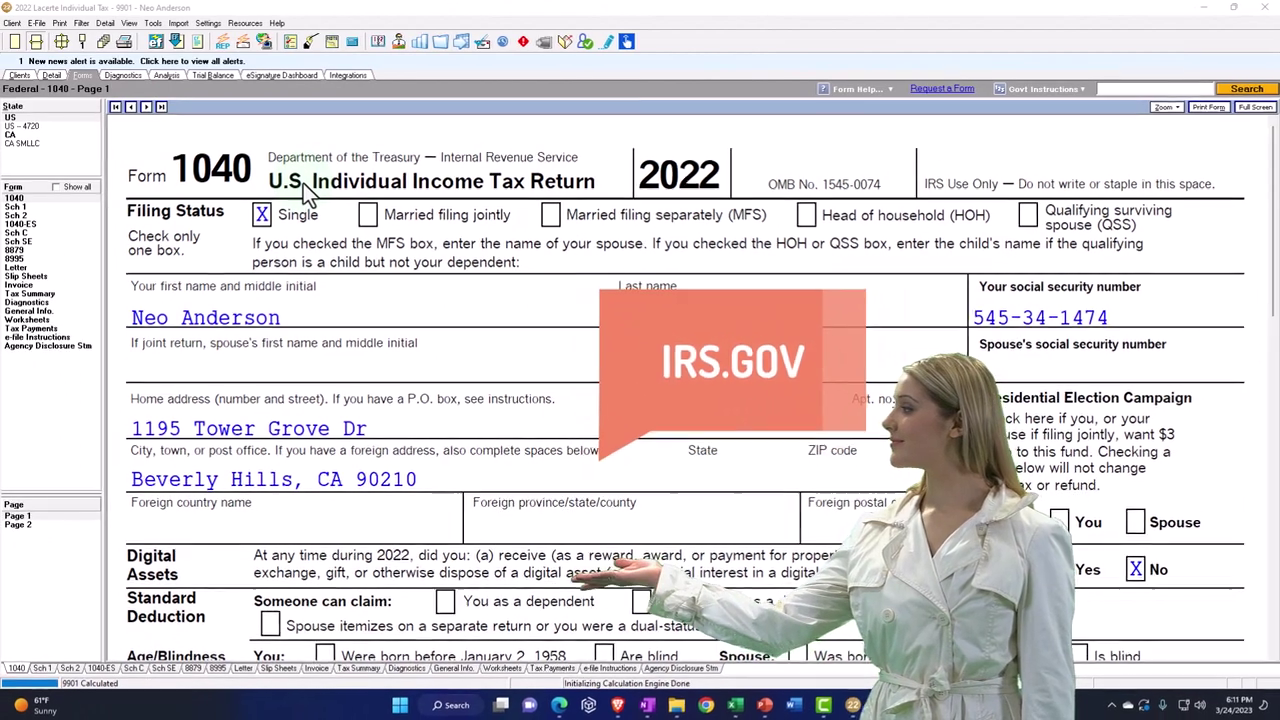
Step: Review the income and deduction lines on page 1 of Form 1040 and open Schedule C
scroll(366, 267, down, 10)
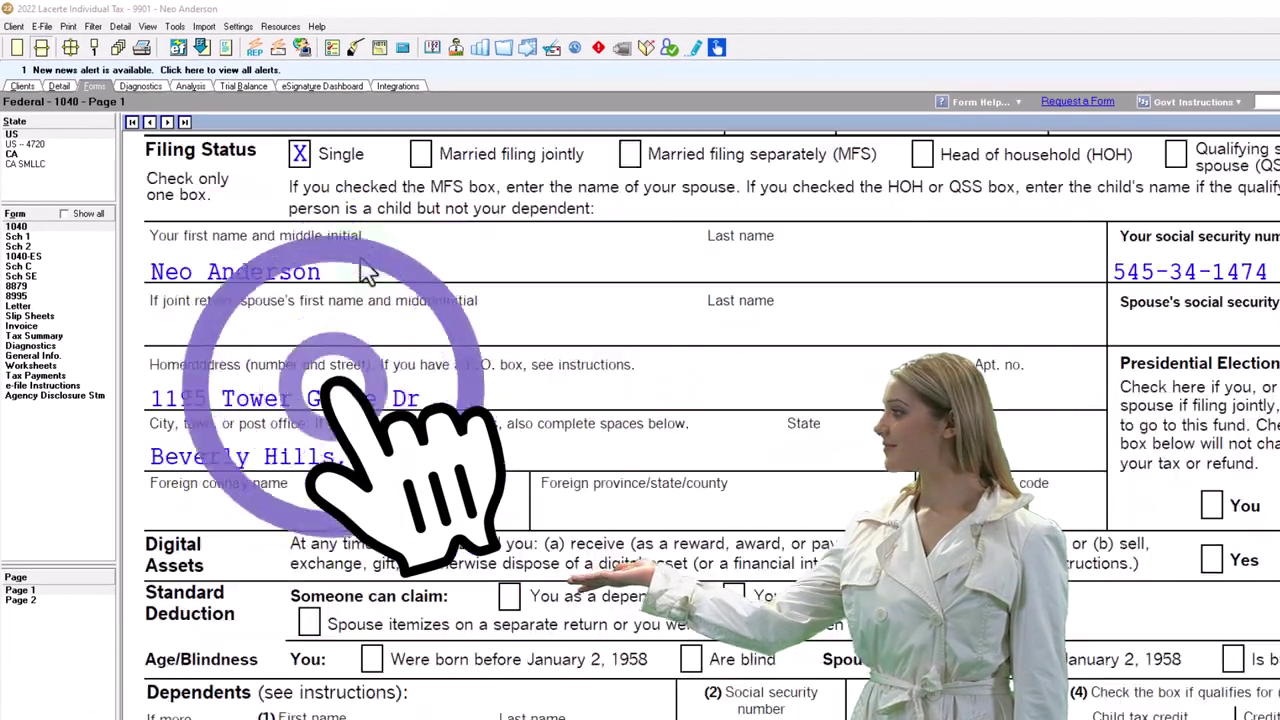
scroll(366, 267, down, 10)
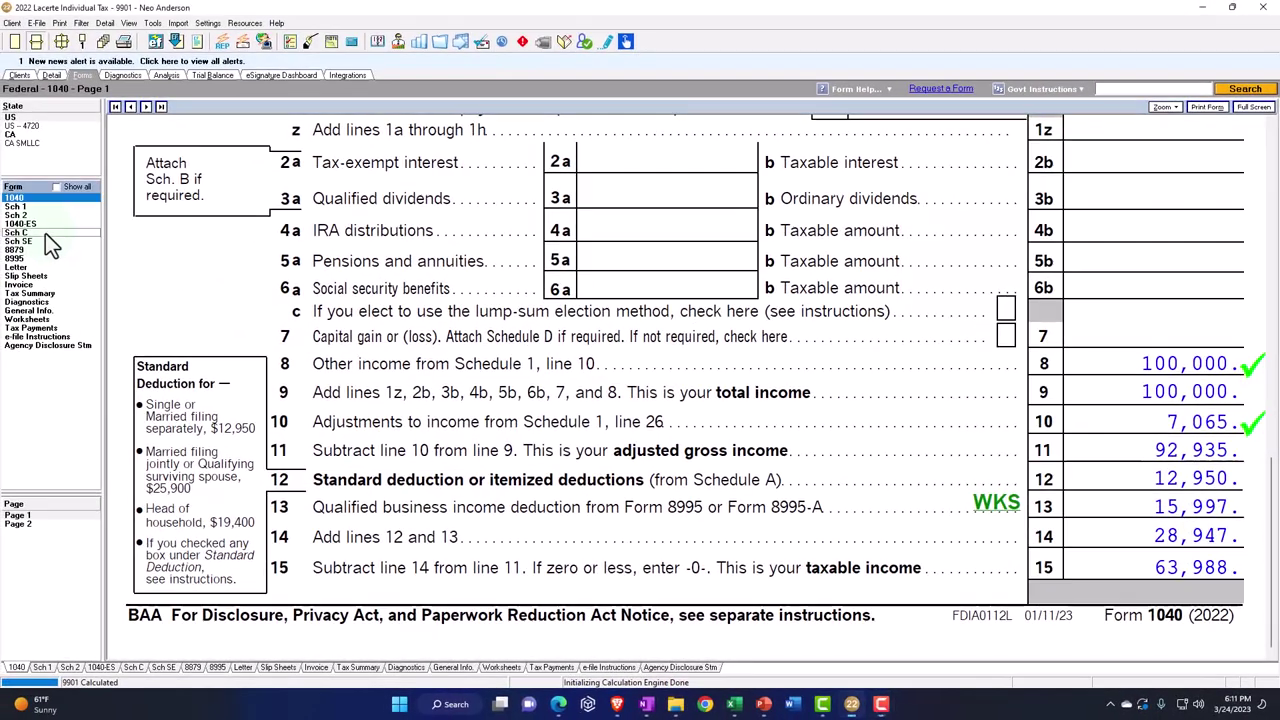
click(45, 233)
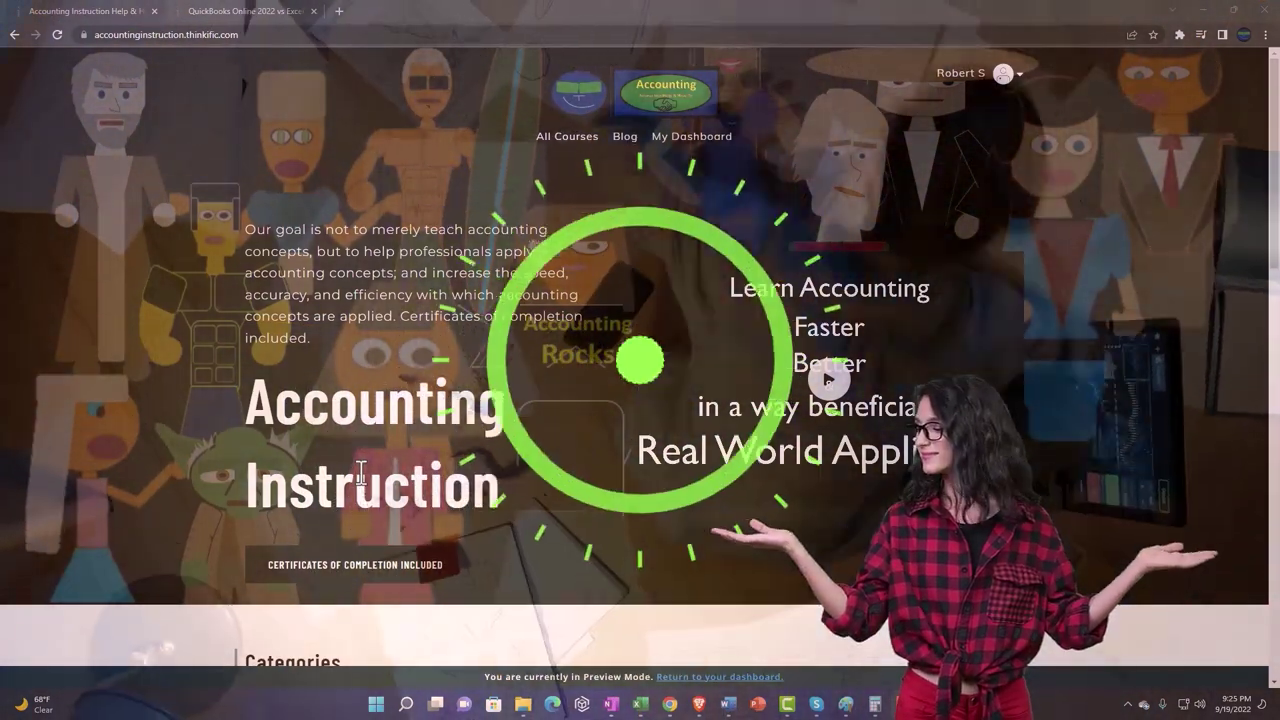
Step: Browse the course categories on the Accounting Instruction website and view the QuickBooks Online 2022 course's OneNote - Getting Started 2022 section
scroll(177, 553, down, 6)
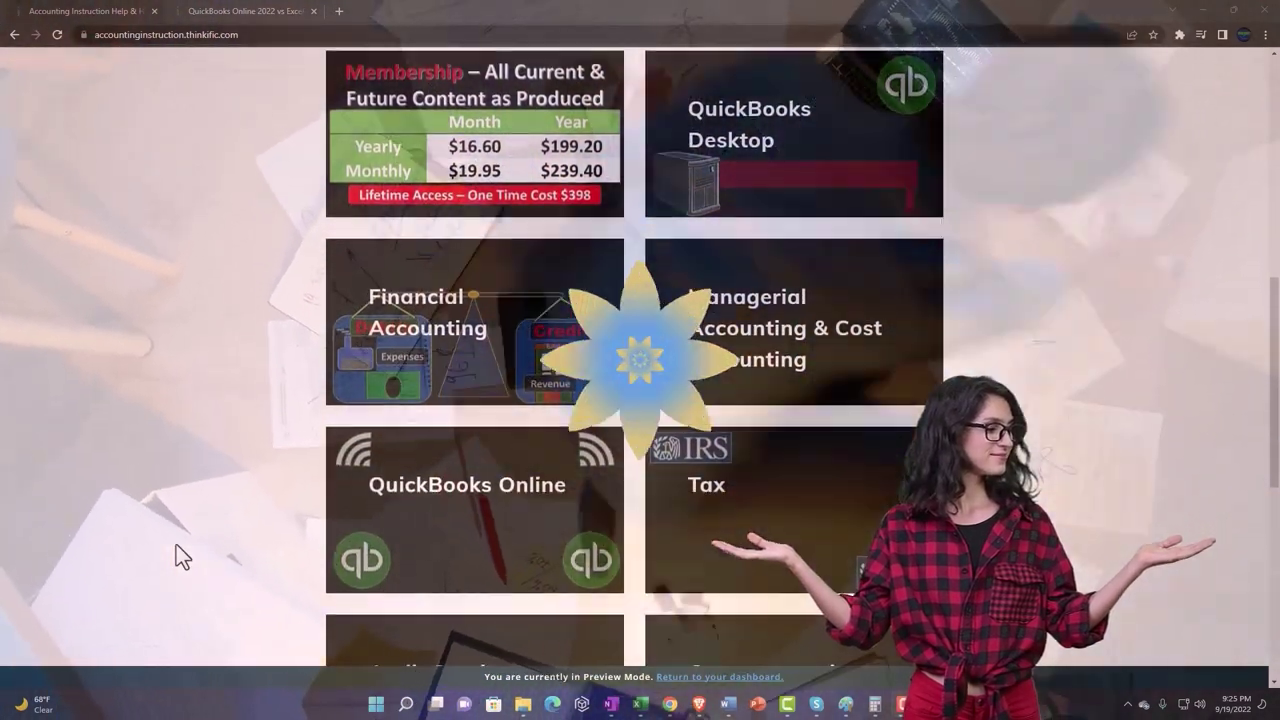
scroll(176, 544, down, 4)
scroll(176, 546, down, 2)
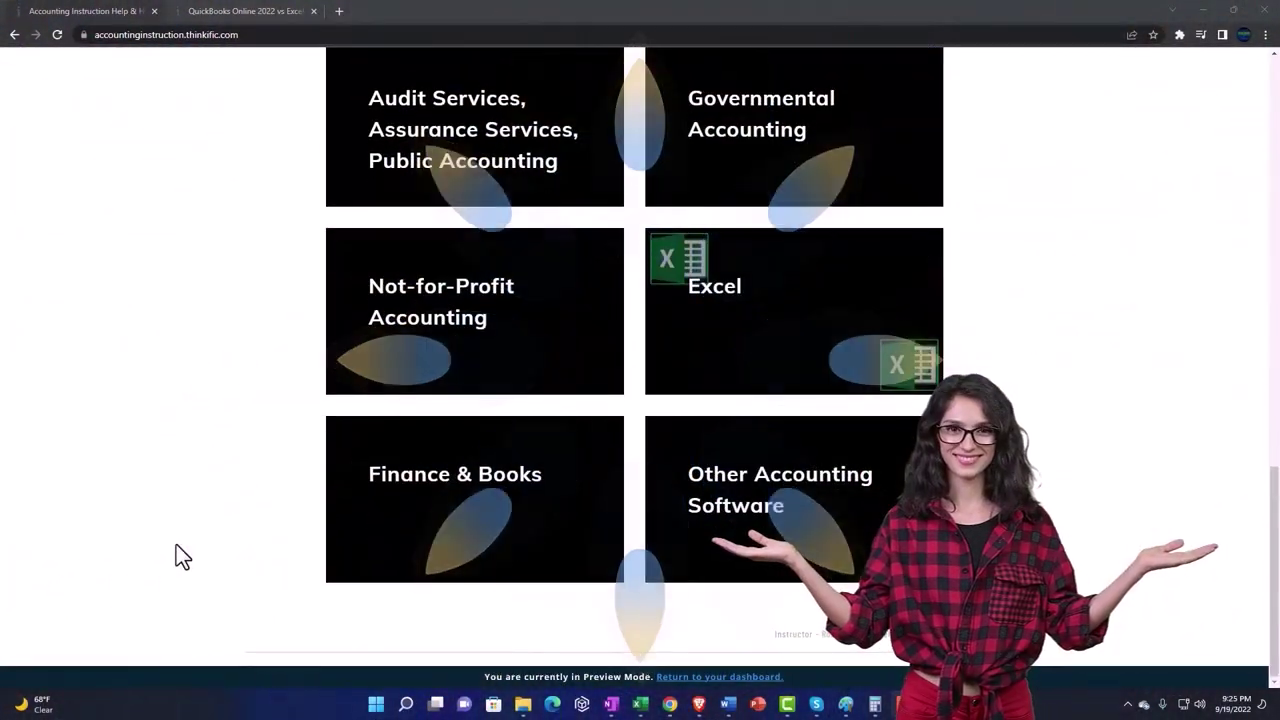
click(229, 12)
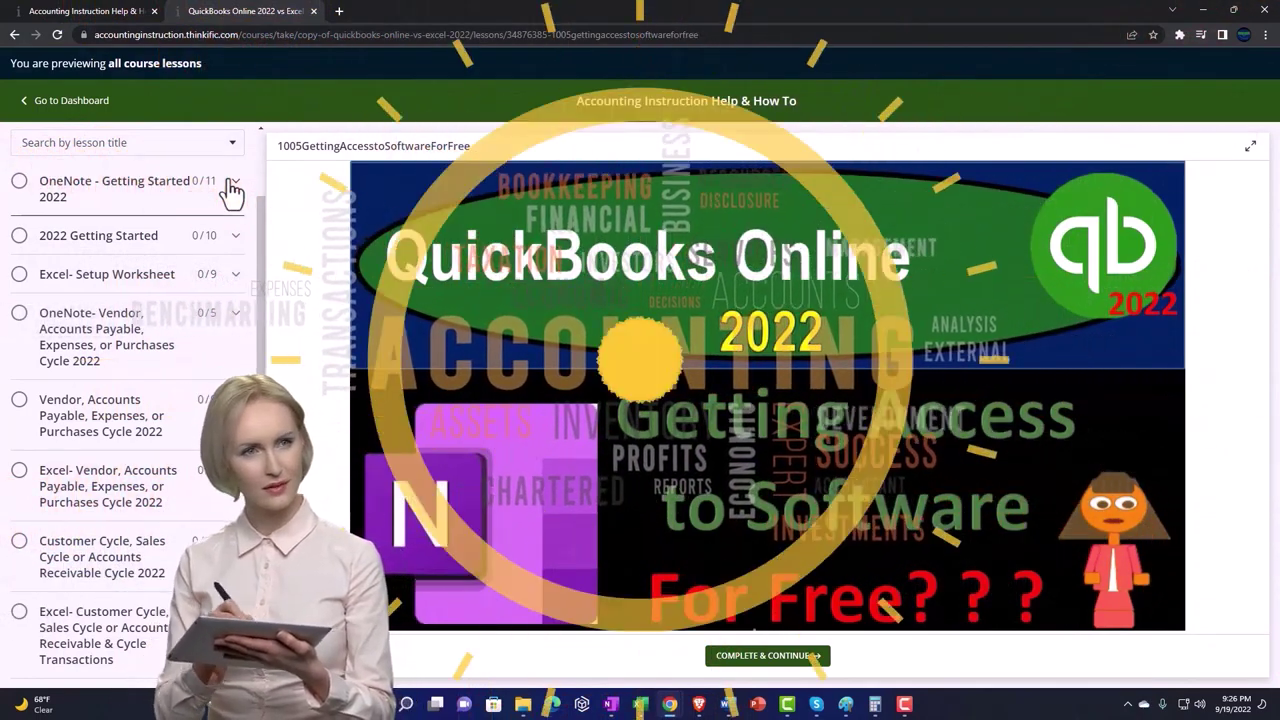
click(231, 190)
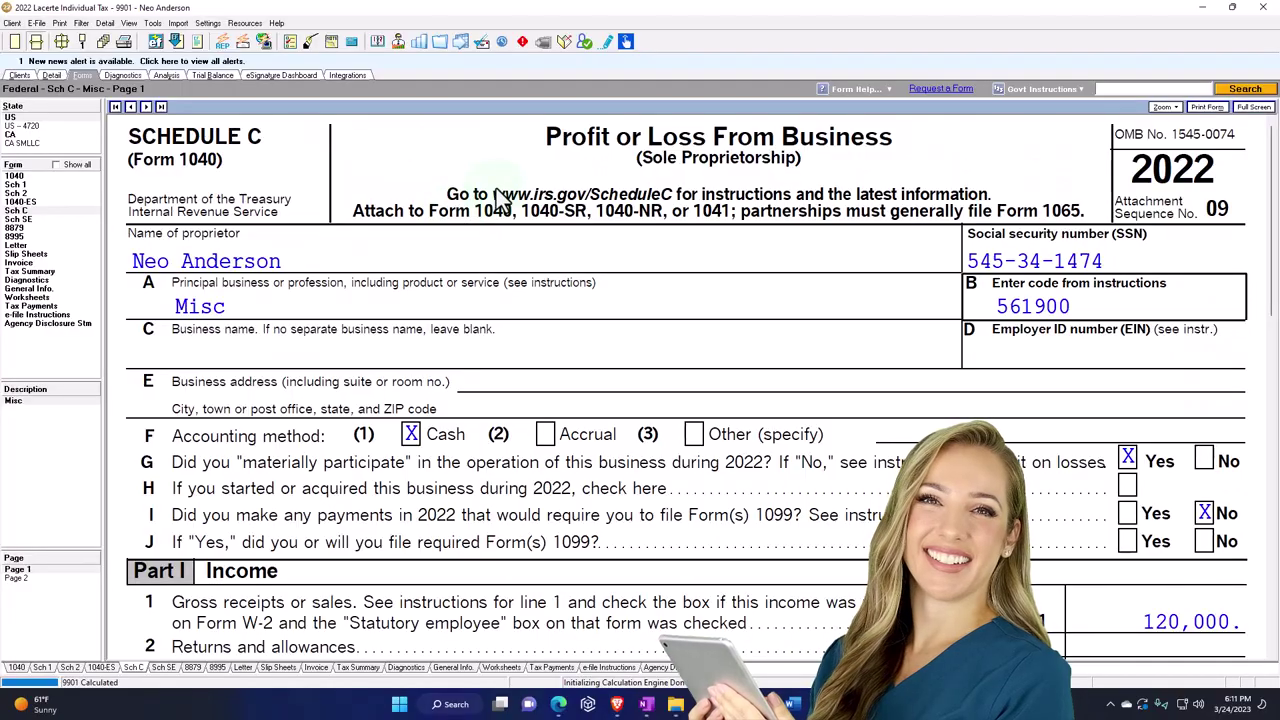
Step: Examine Schedule C from gross receipts in Part I through the expenses to net profit on line 31
scroll(515, 330, down, 5)
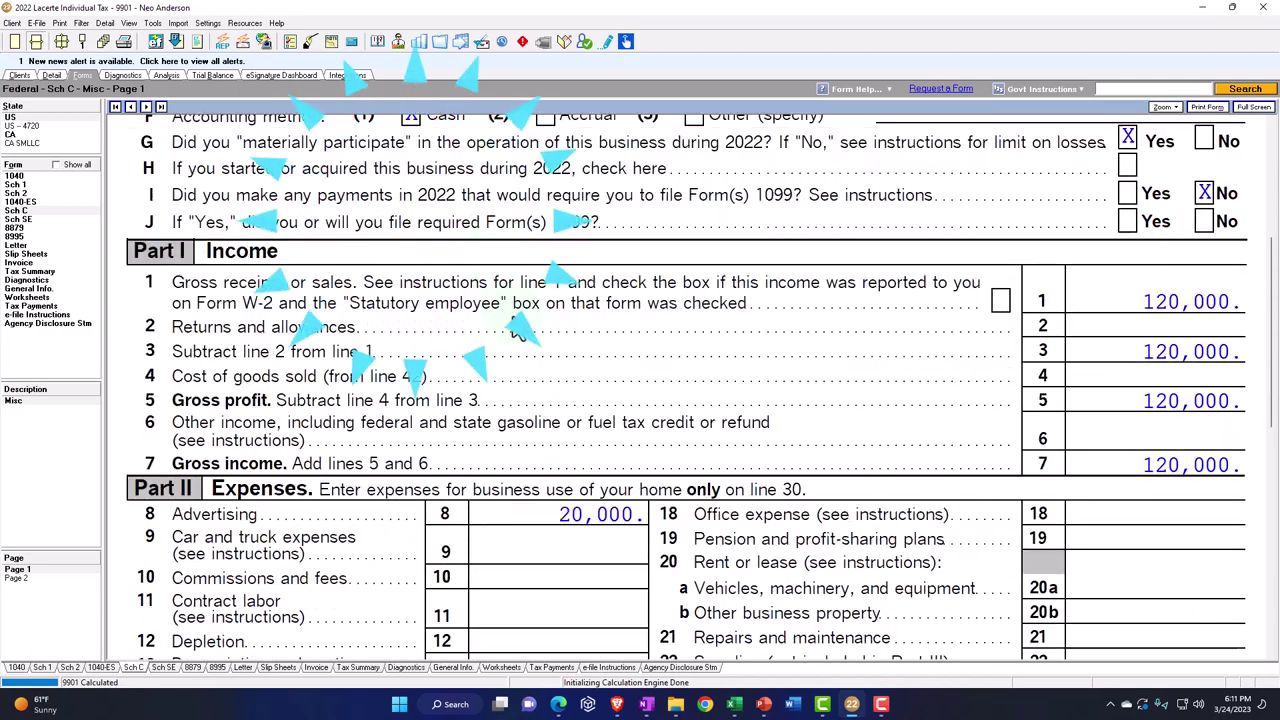
scroll(512, 317, down, 4)
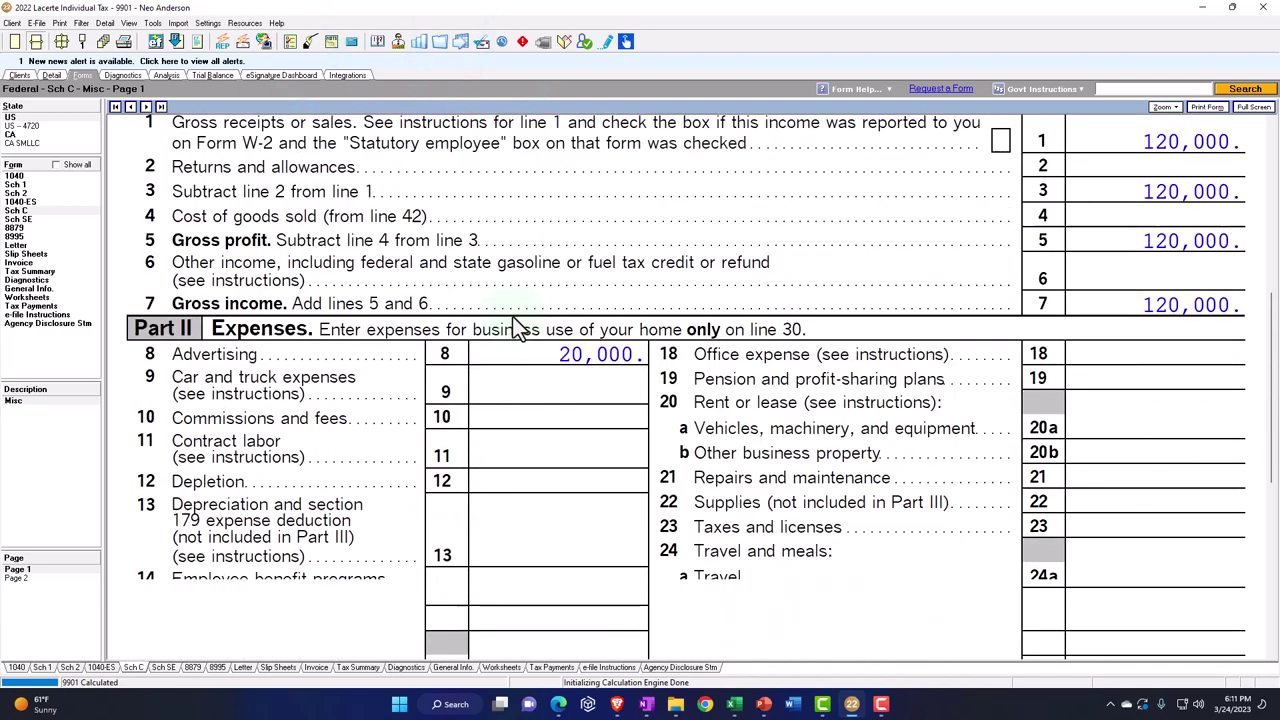
scroll(520, 330, down, 2)
scroll(870, 505, down, 2)
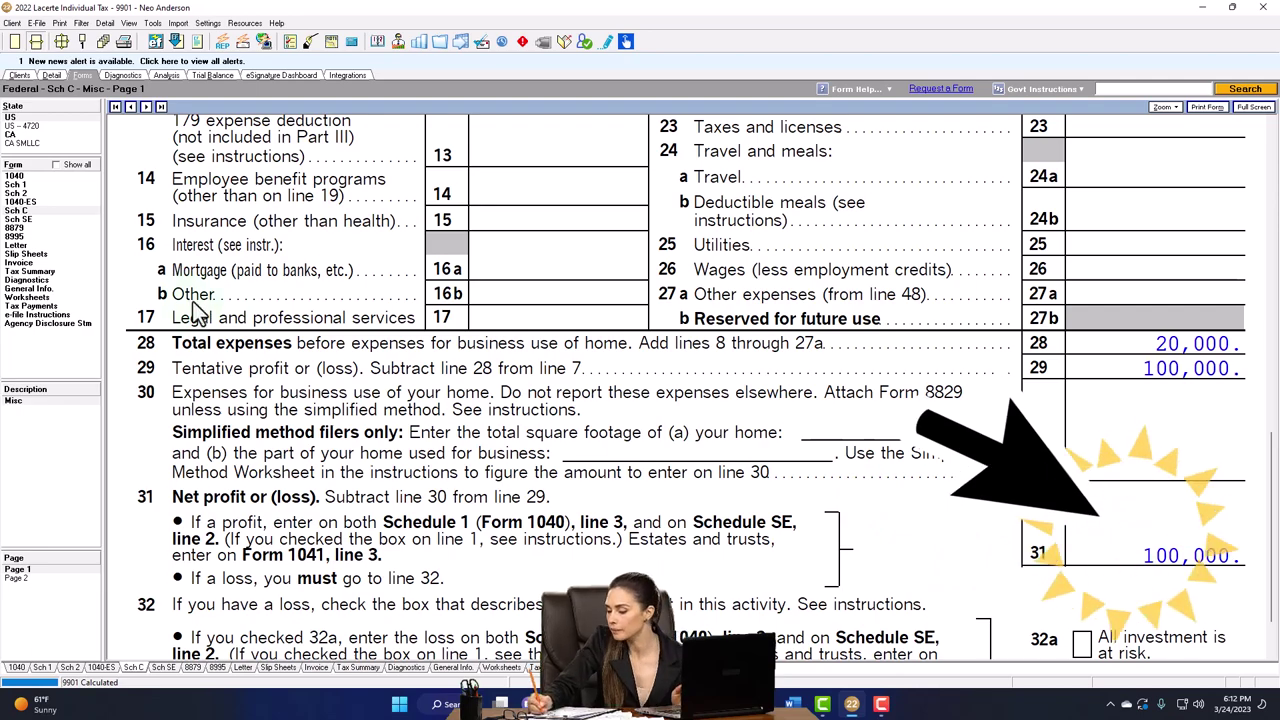
Step: Trace the business income from Schedule 1, line 3, to other income on line 8 of Form 1040
click(40, 185)
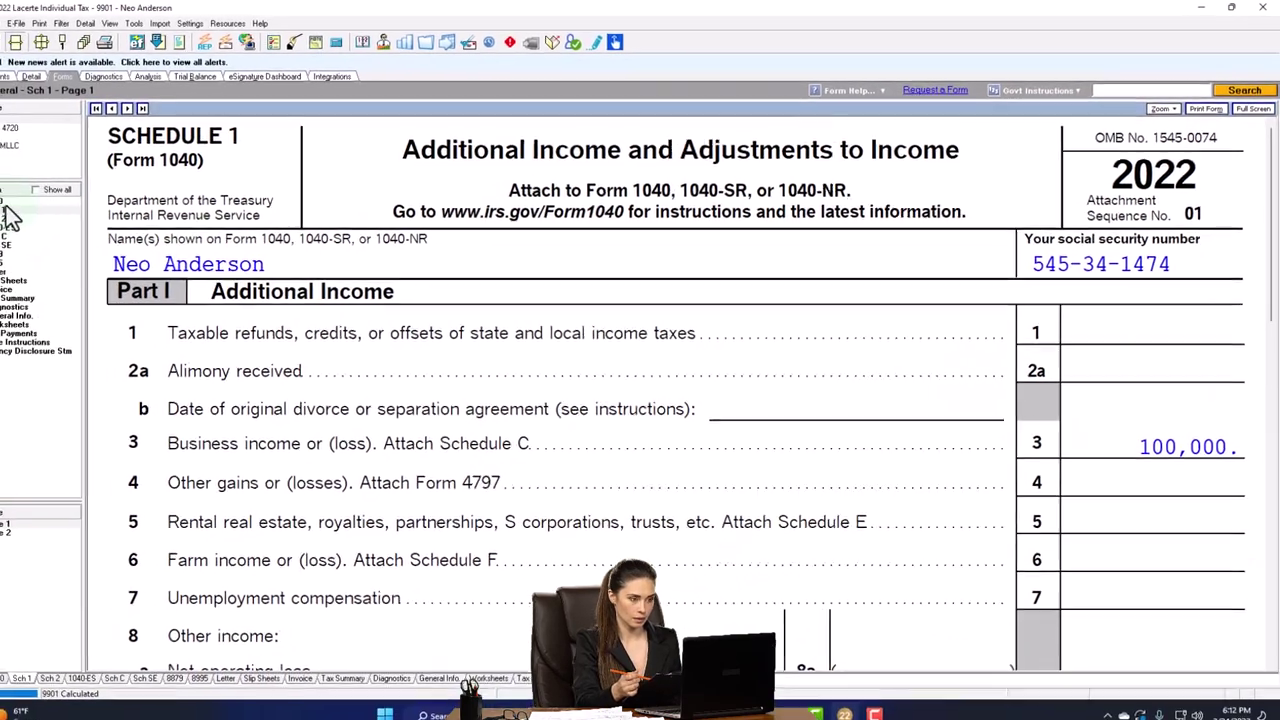
click(20, 197)
scroll(680, 390, down, 3)
scroll(980, 510, down, 6)
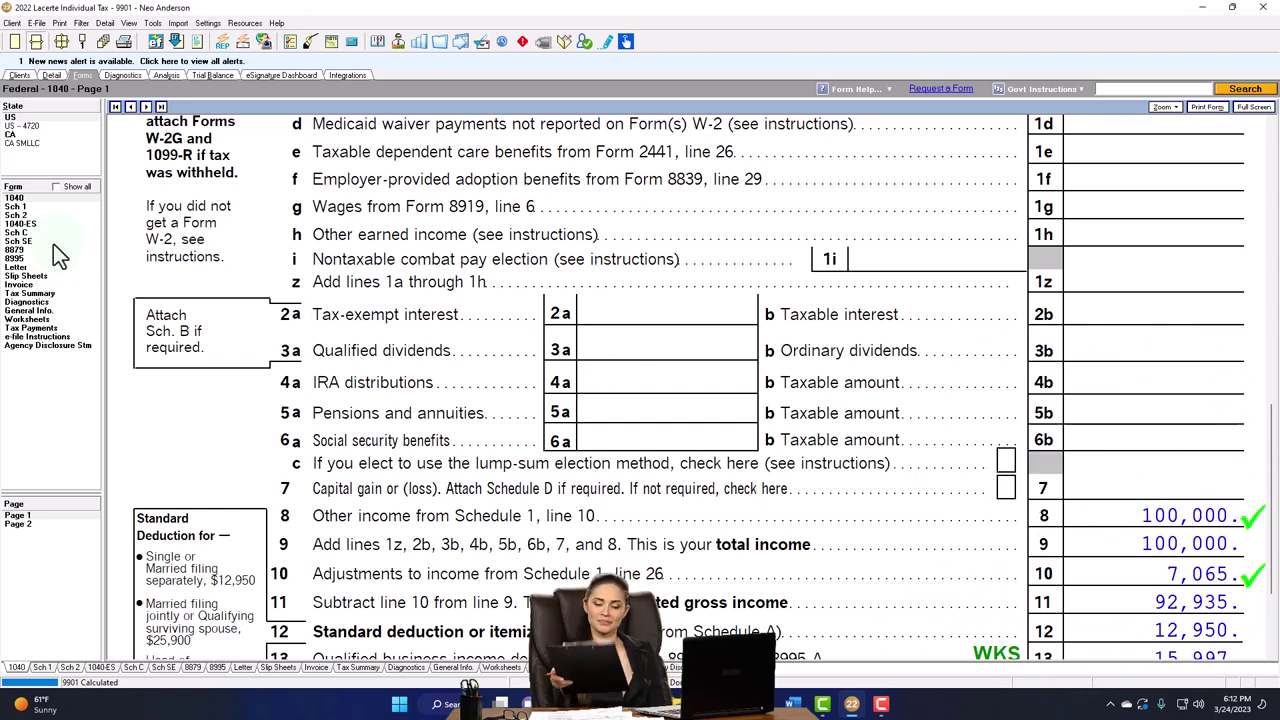
Step: Return to Schedule C and check the total expenses and the net profit on line 31
click(25, 233)
scroll(481, 486, down, 5)
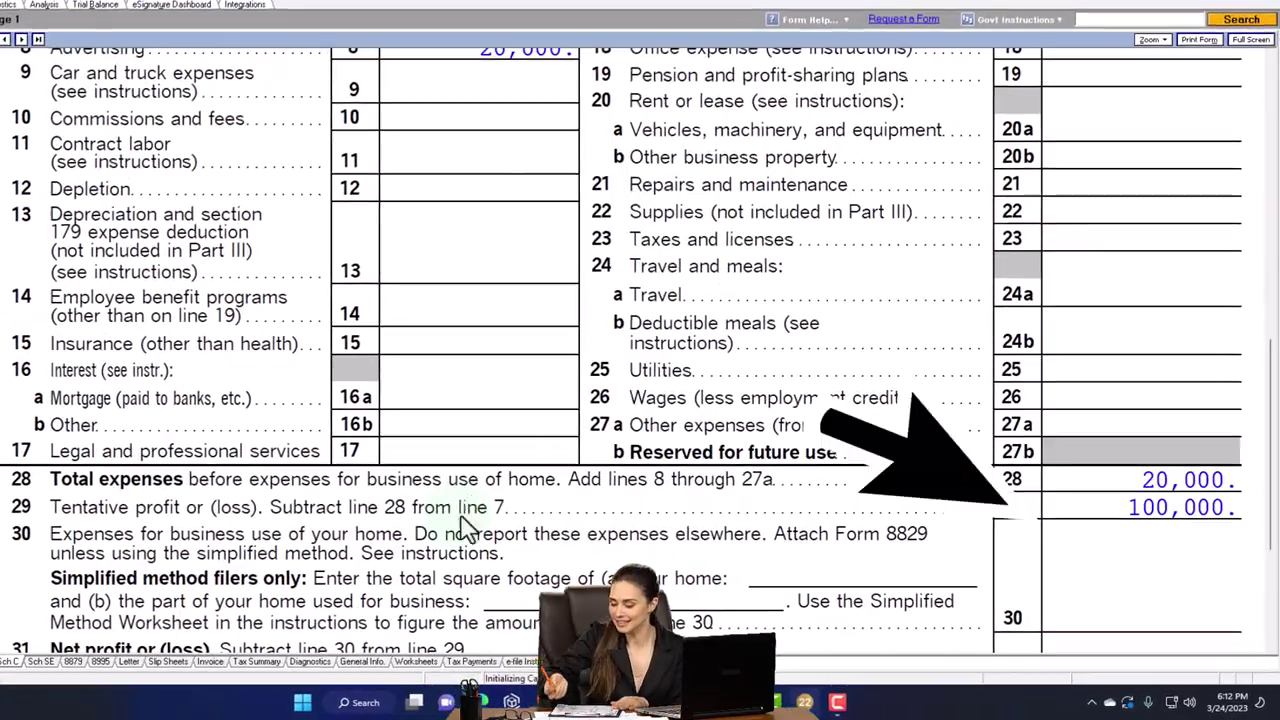
scroll(466, 528, down, 3)
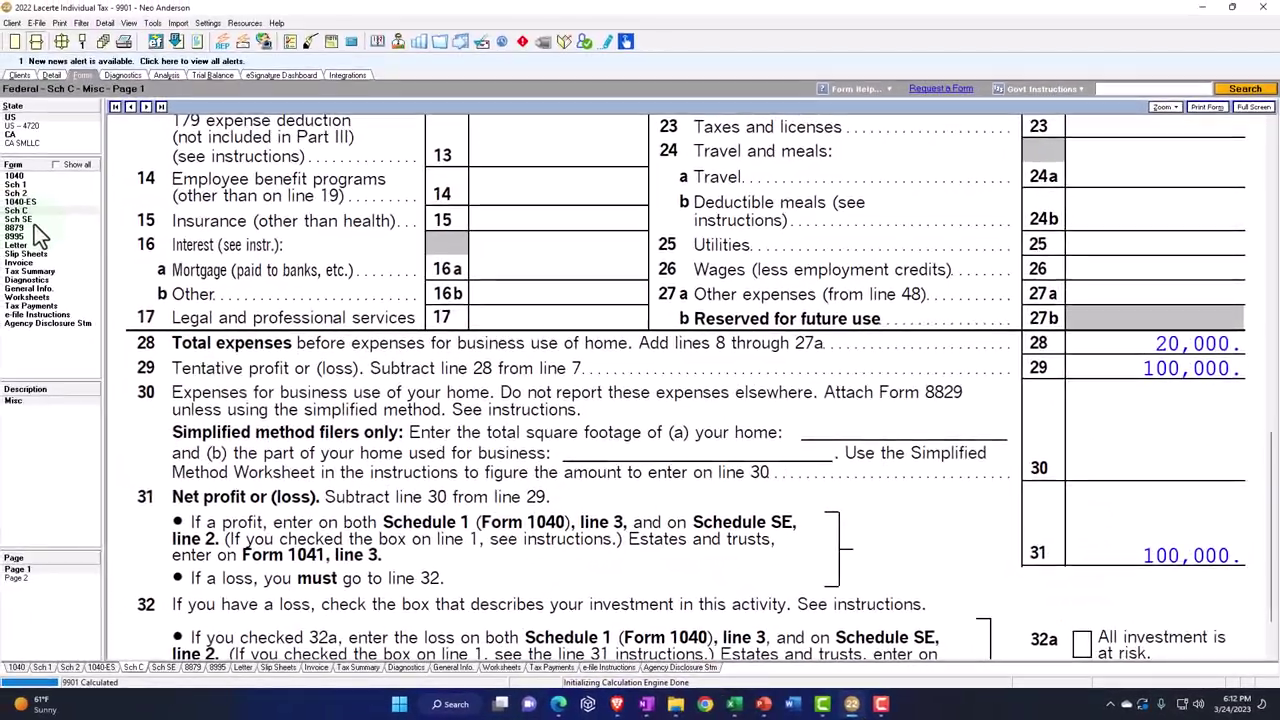
Step: Open Schedule SE and examine the self-employment tax calculation down to lines 12 and 13
click(30, 220)
scroll(1058, 462, down, 3)
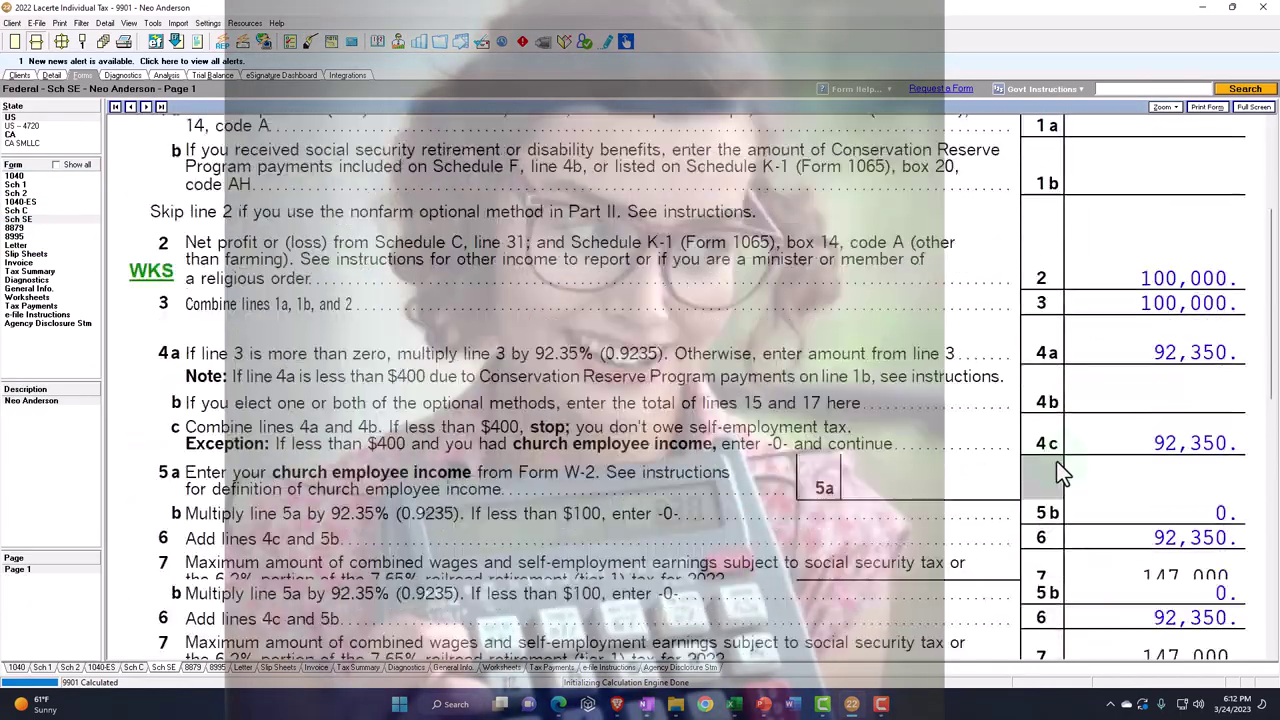
scroll(1056, 460, down, 3)
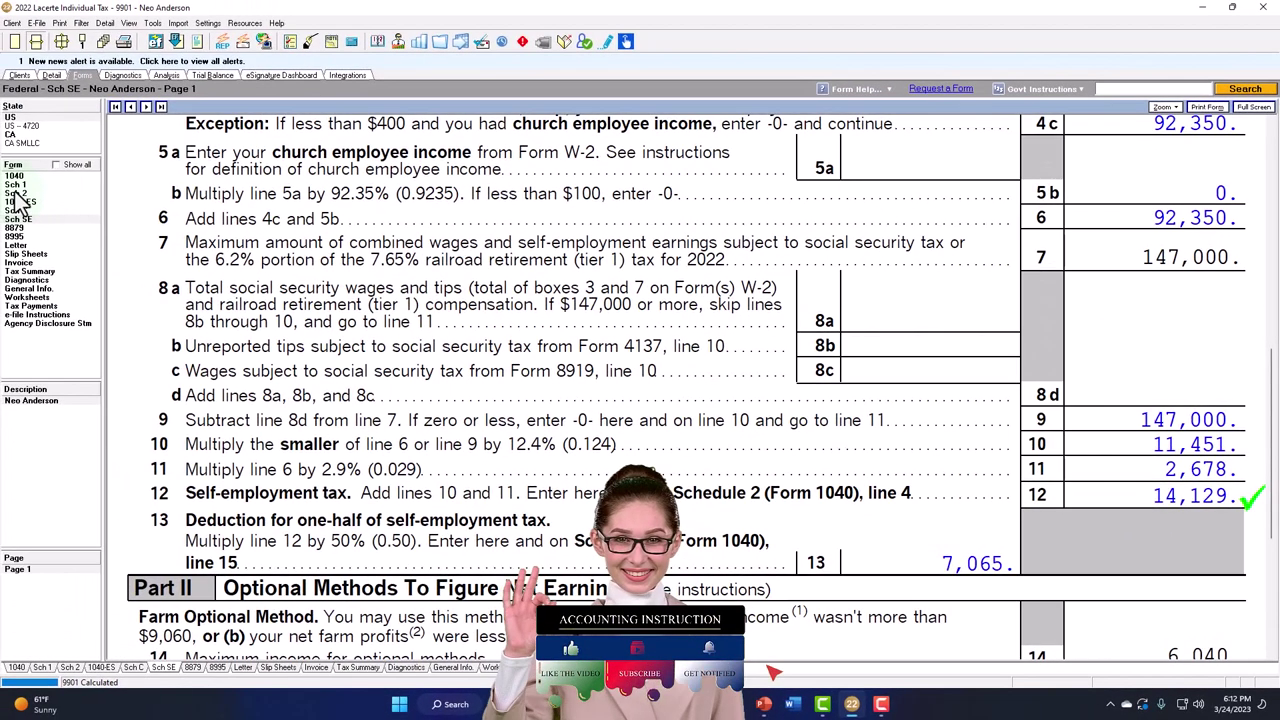
Step: Follow the self-employment tax to Schedule 2, line 4, and on to page 2 of Form 1040
click(16, 205)
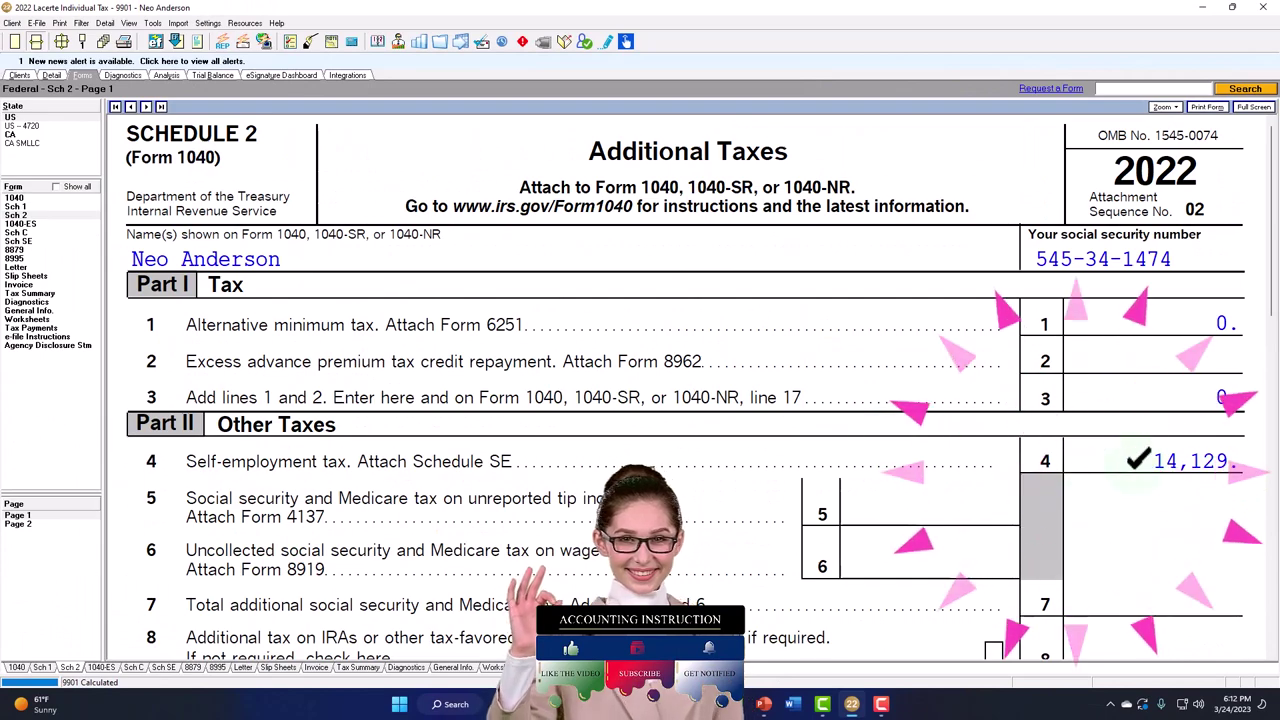
click(16, 198)
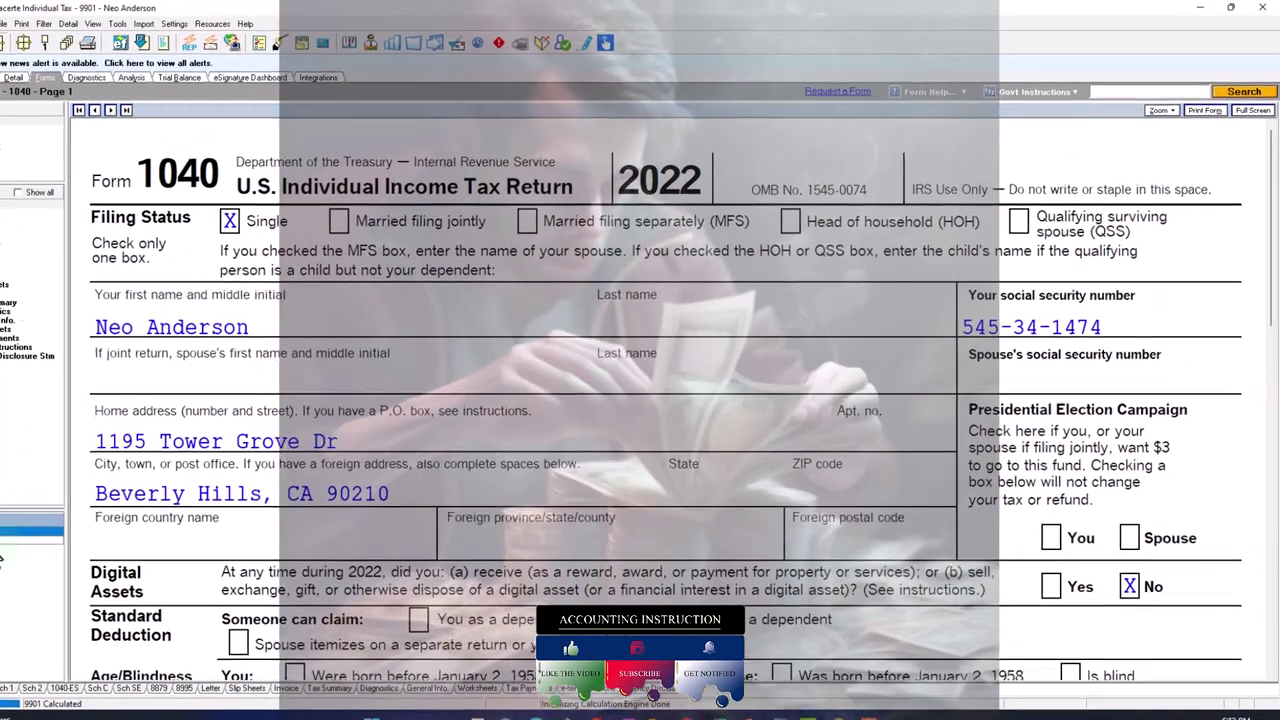
click(17, 523)
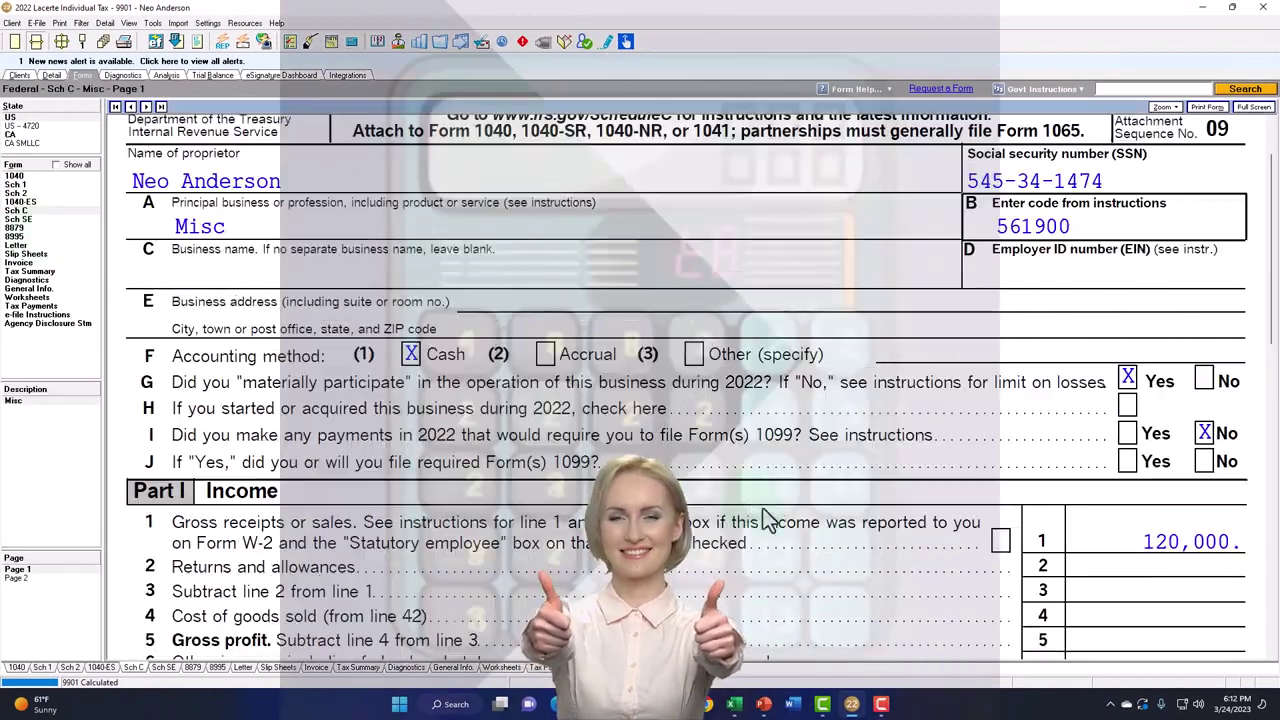
Step: Compare the net profit on Schedule C, line 31, with the half self-employment tax deduction calculated on Schedule SE
scroll(765, 520, down, 8)
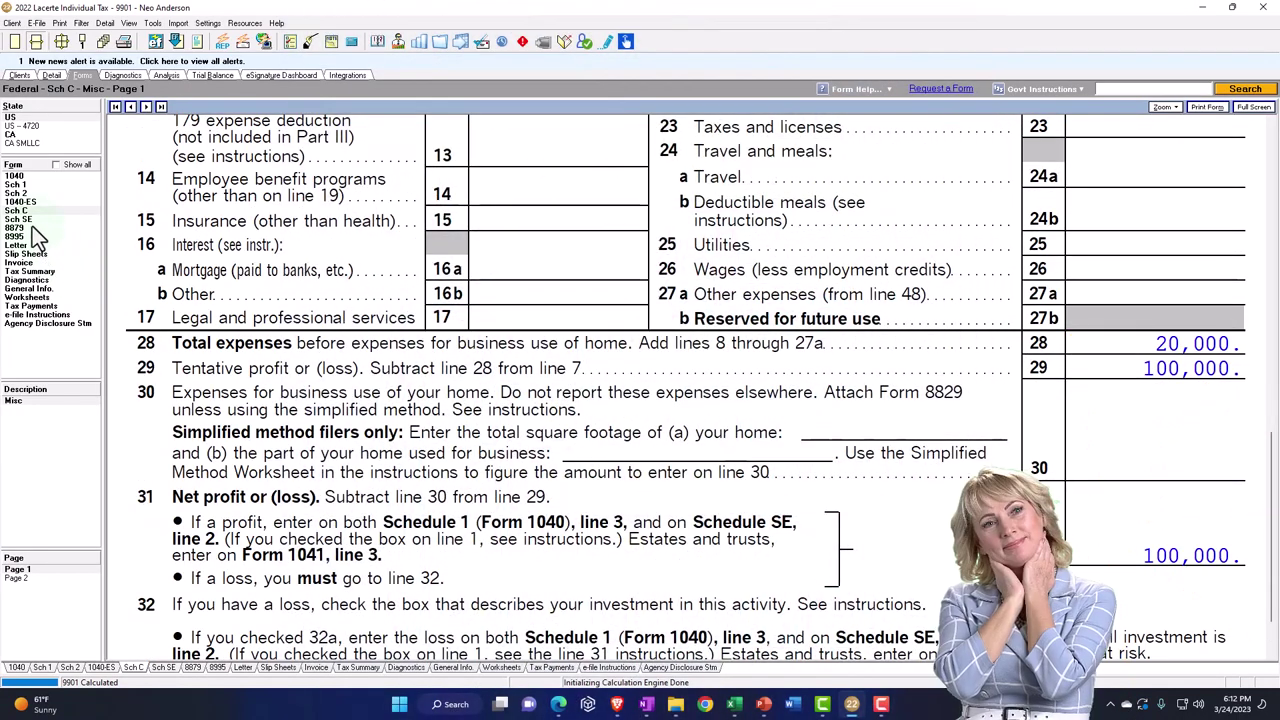
click(32, 226)
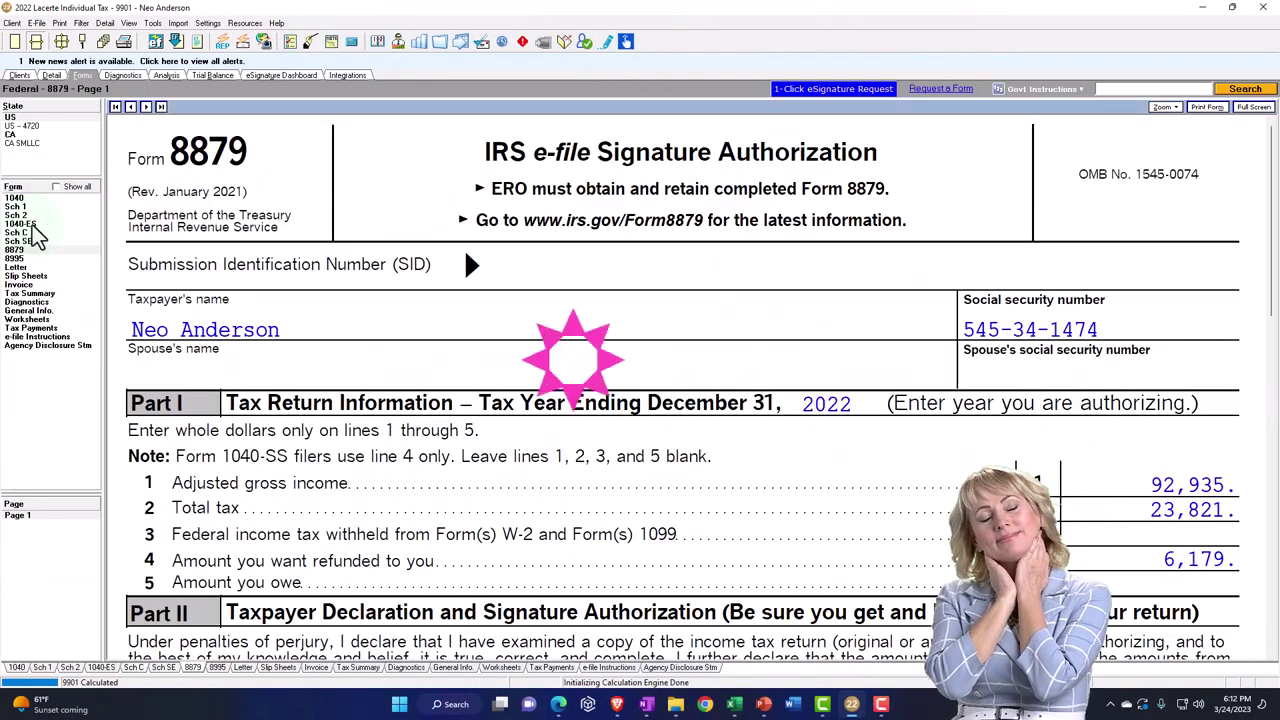
click(28, 241)
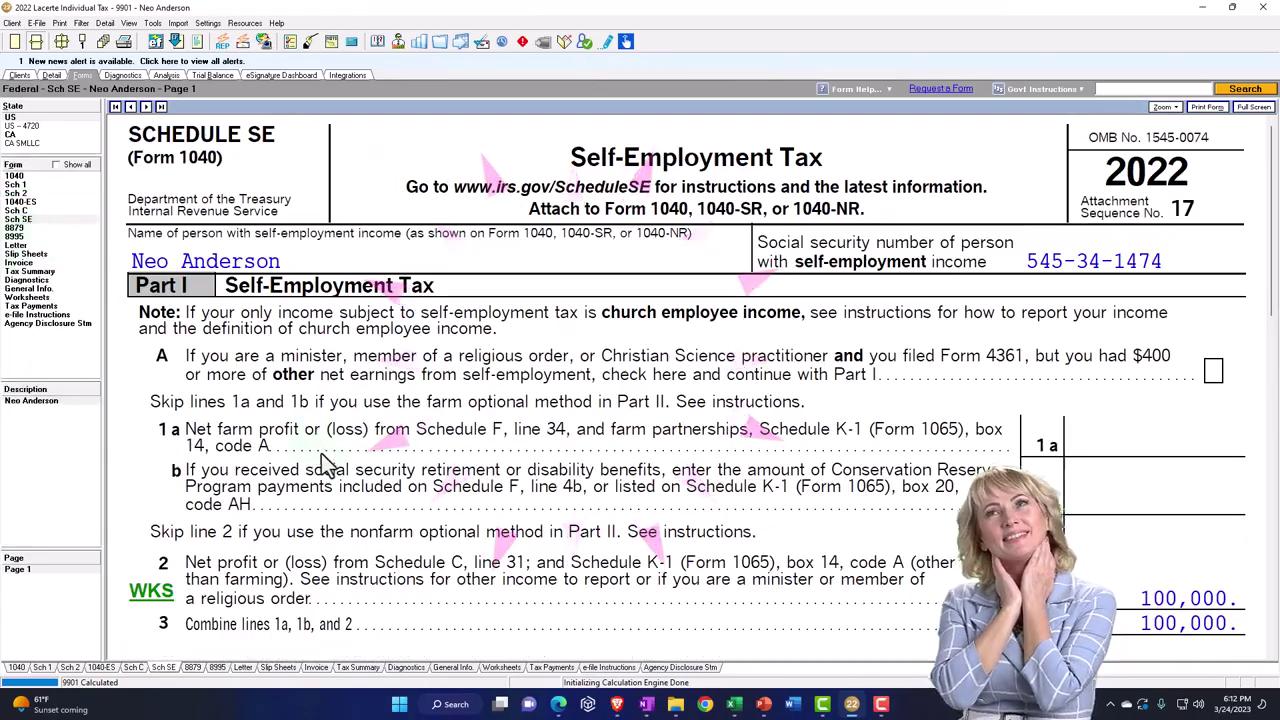
scroll(325, 463, down, 10)
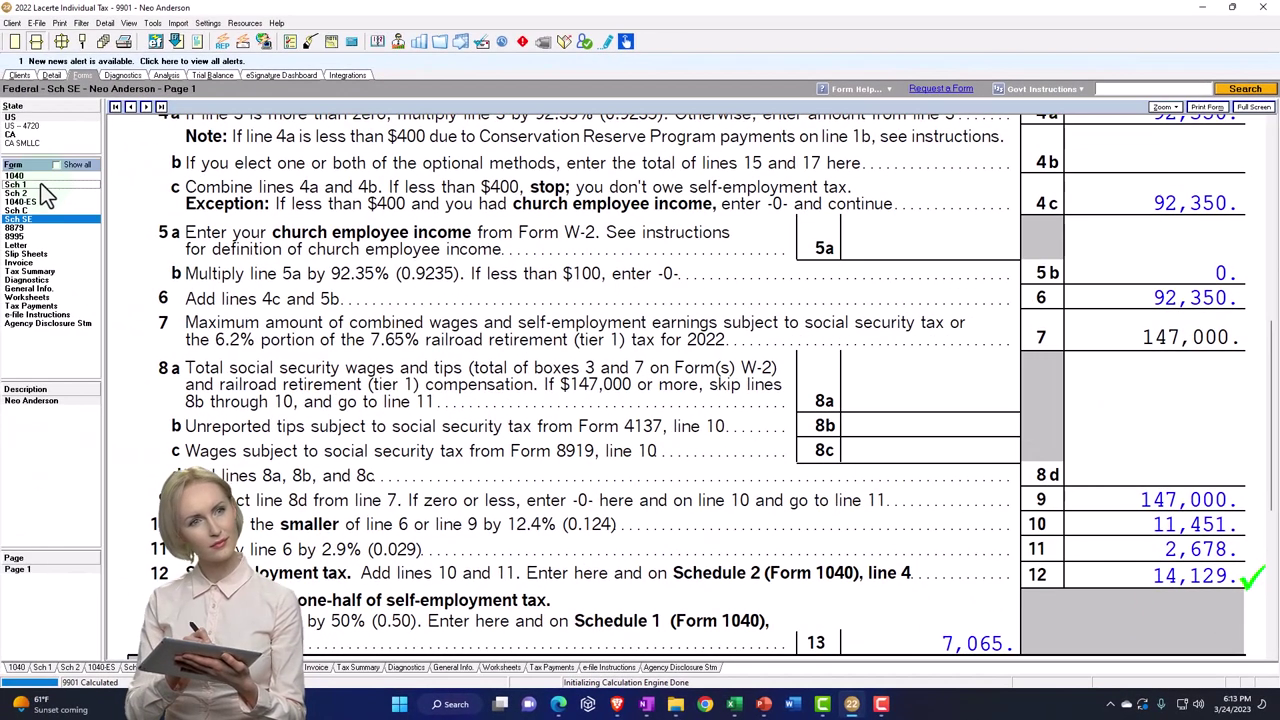
Step: Trace the deductible self-employment tax from Schedule 1 page 2, line 15, to the adjustments on page 1 of Form 1040
click(40, 205)
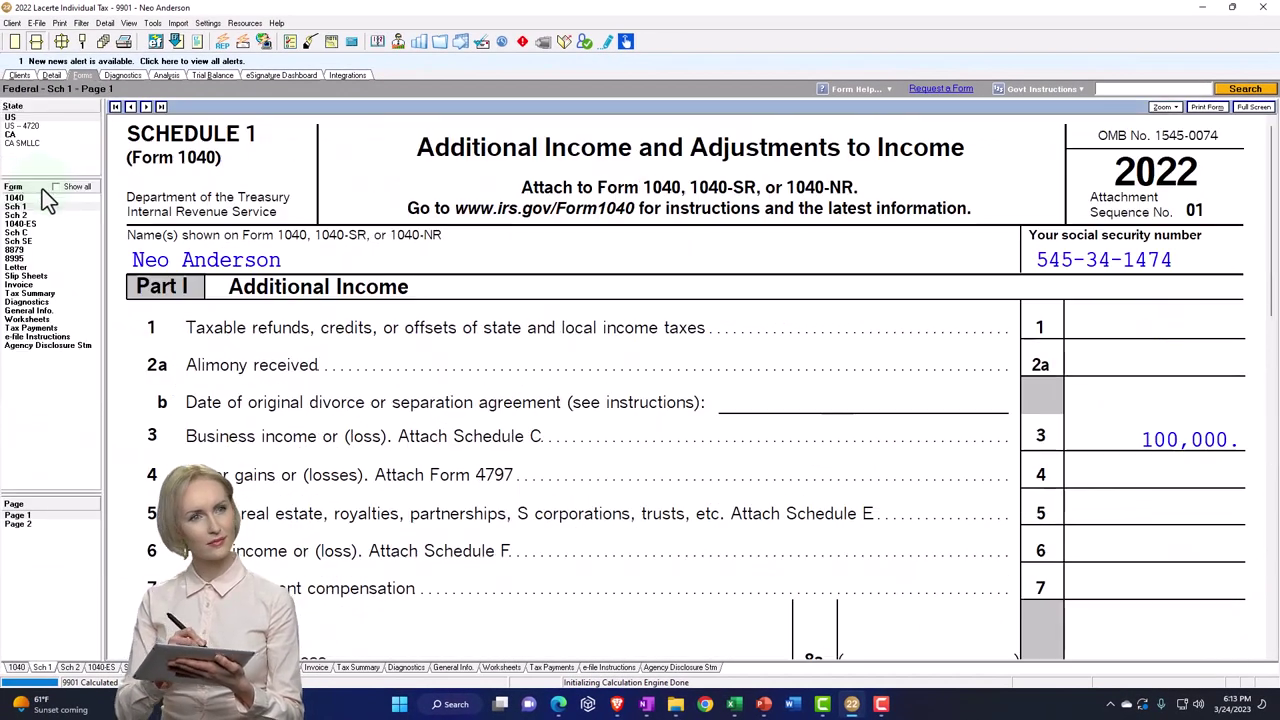
click(39, 523)
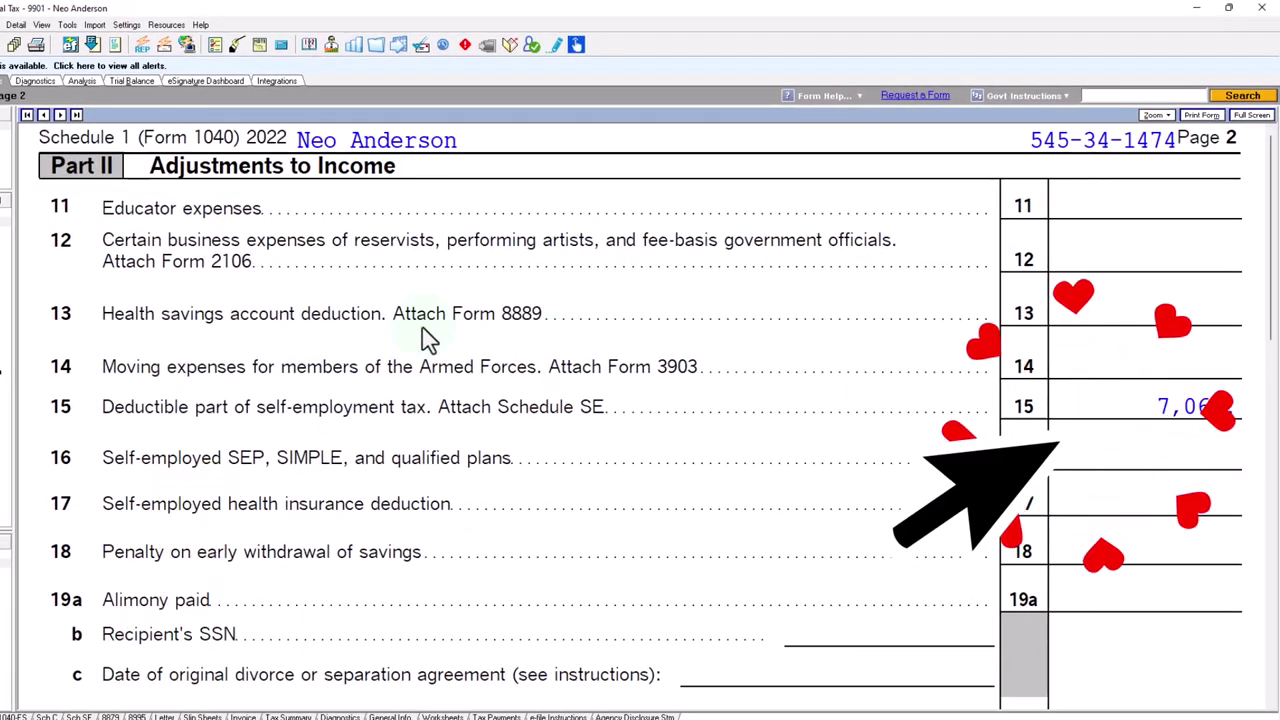
click(0, 212)
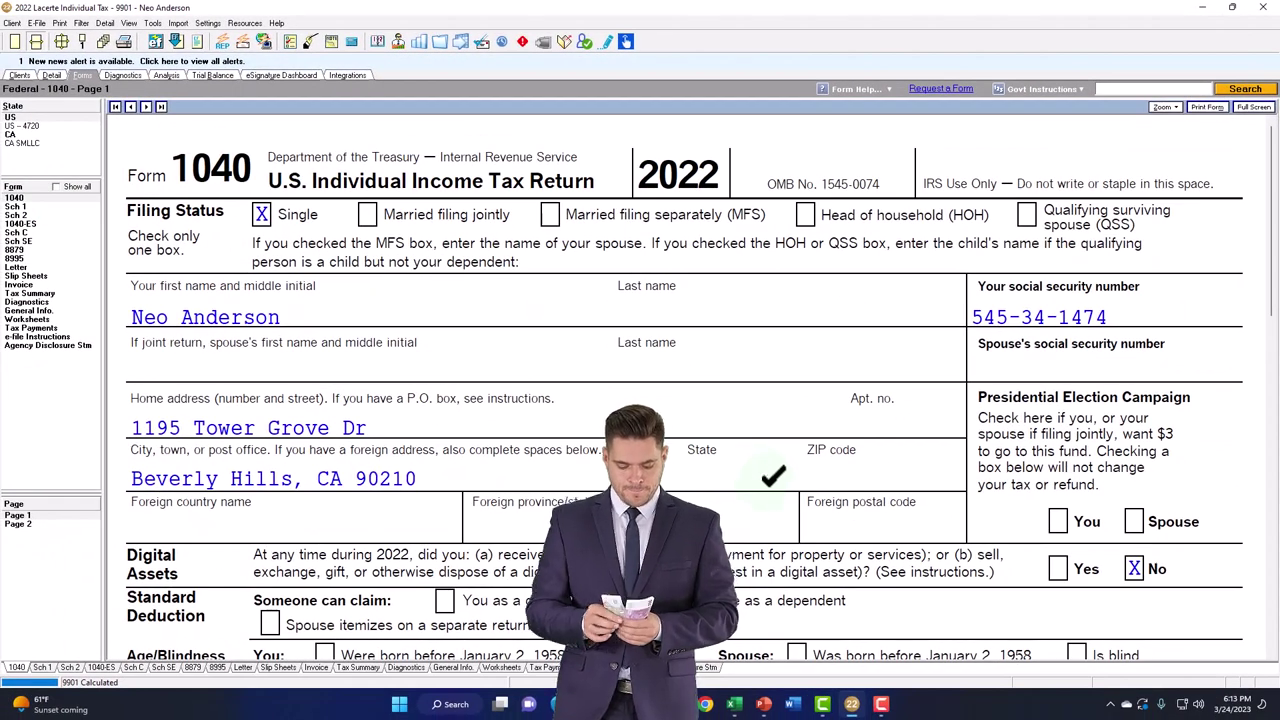
scroll(752, 559, down, 5)
scroll(790, 520, down, 10)
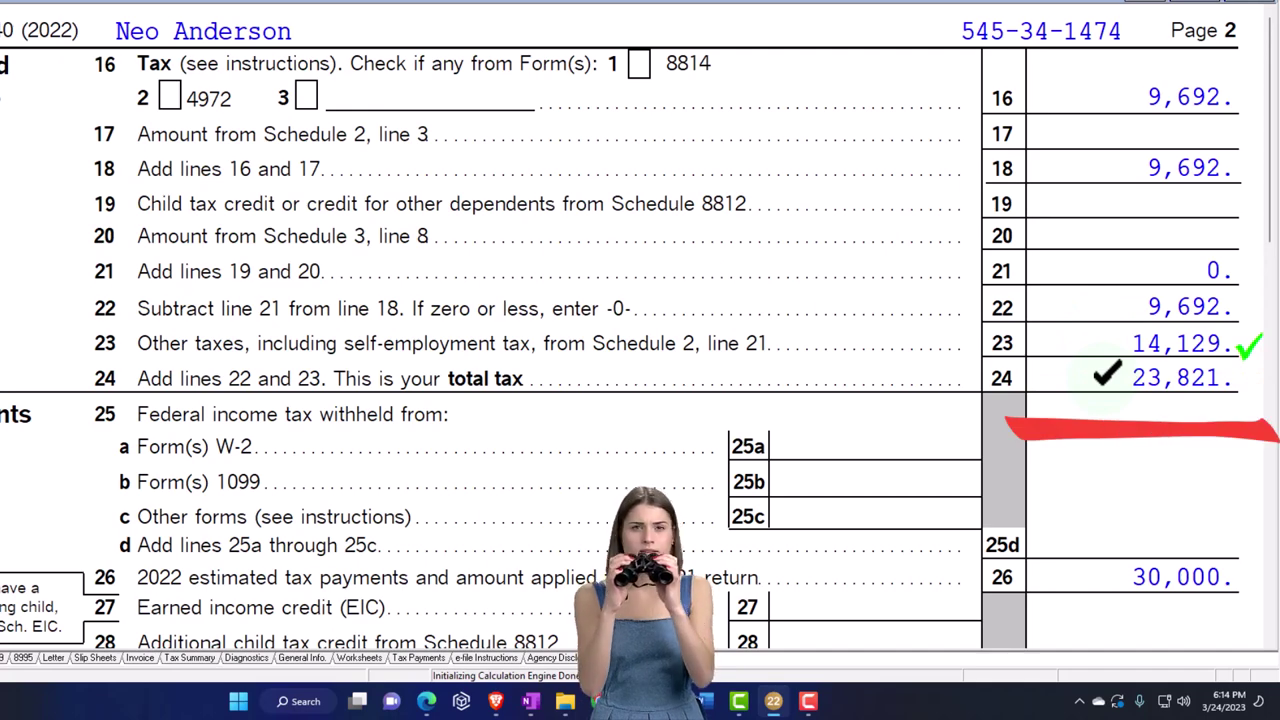
Step: Check the total tax, estimated payments and refund amount on page 2 of Form 1040
scroll(1110, 392, down, 2)
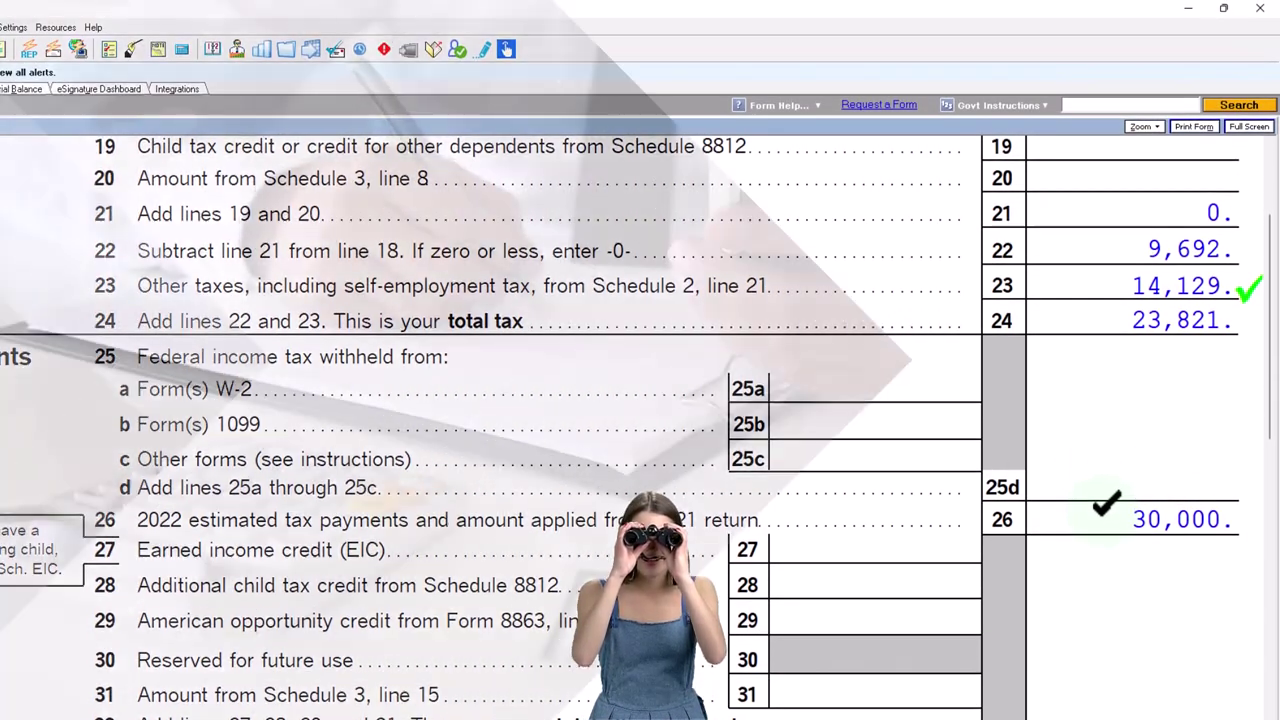
scroll(1105, 505, down, 3)
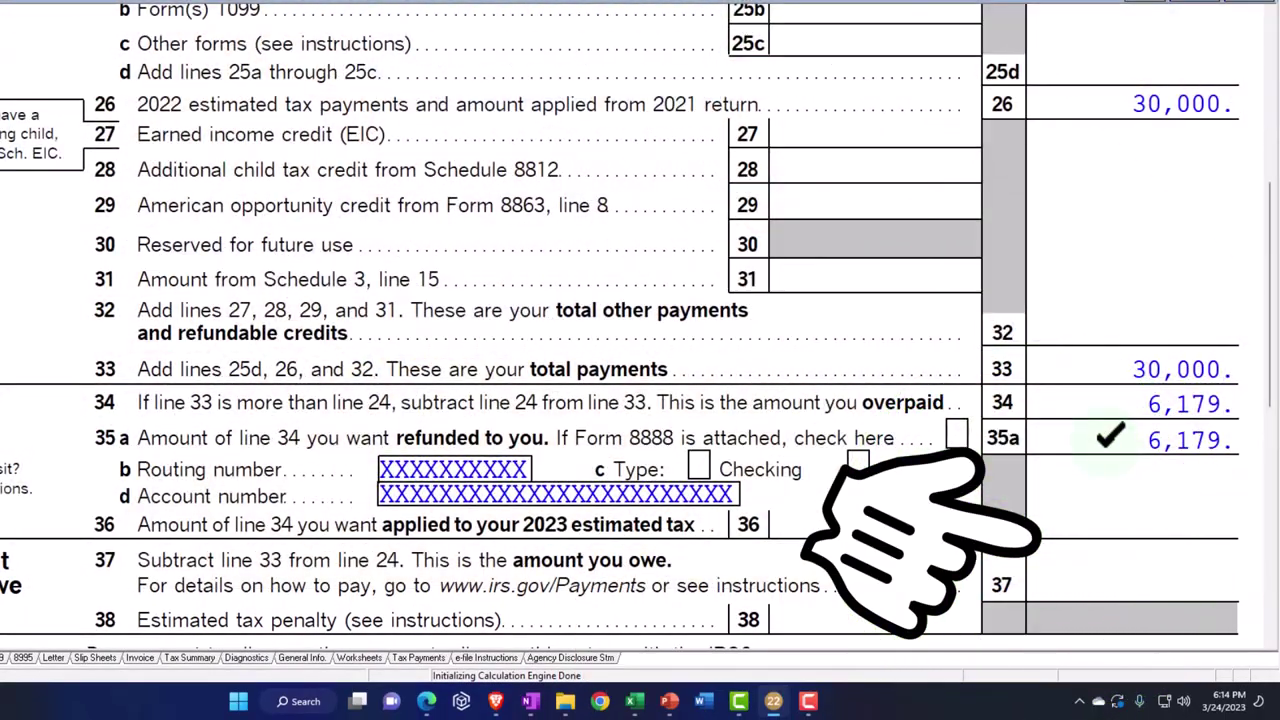
scroll(922, 475, up, 5)
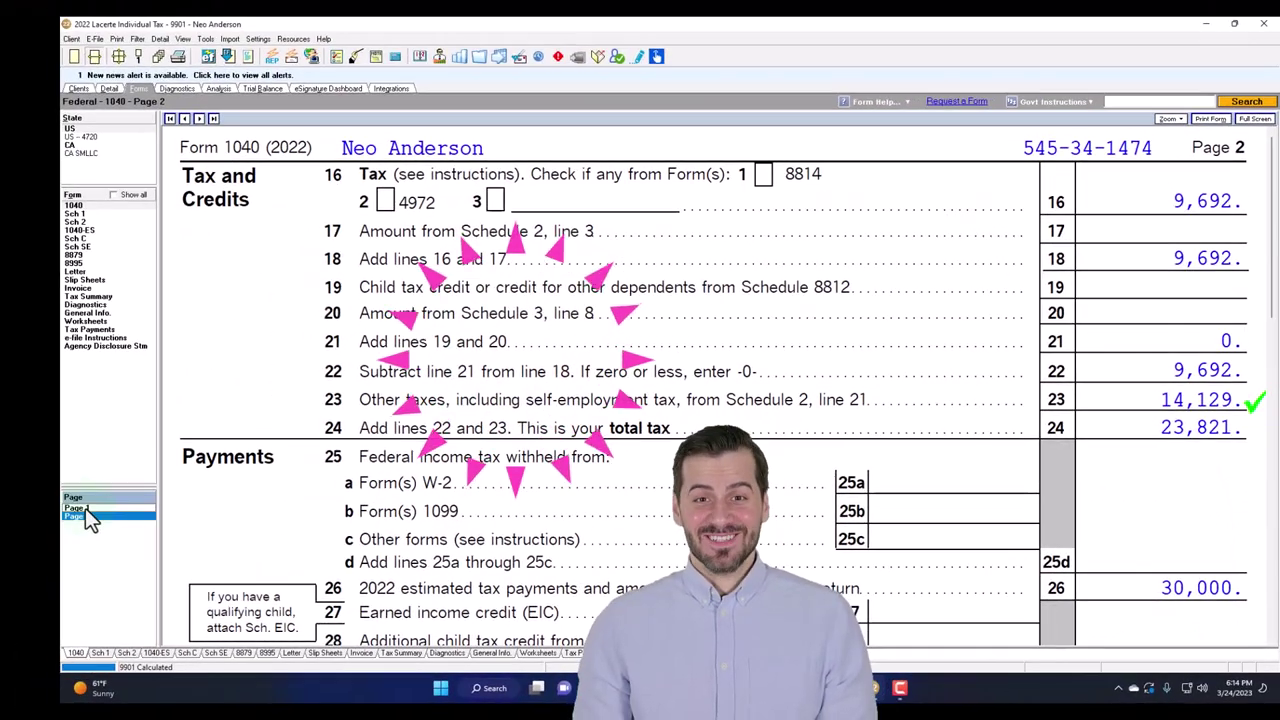
Step: Go back to page 1 of Form 1040 and review lines 8 through 15, from other income to taxable income
click(77, 508)
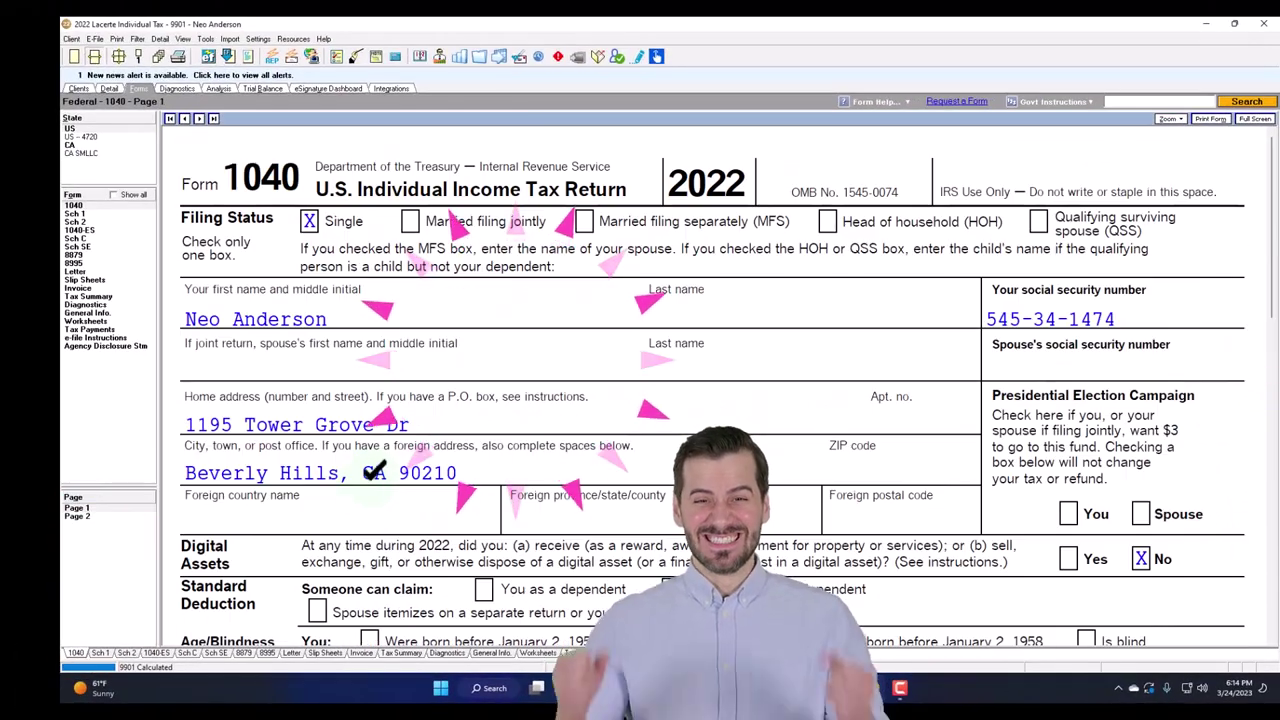
scroll(700, 350, down, 3)
scroll(522, 508, down, 10)
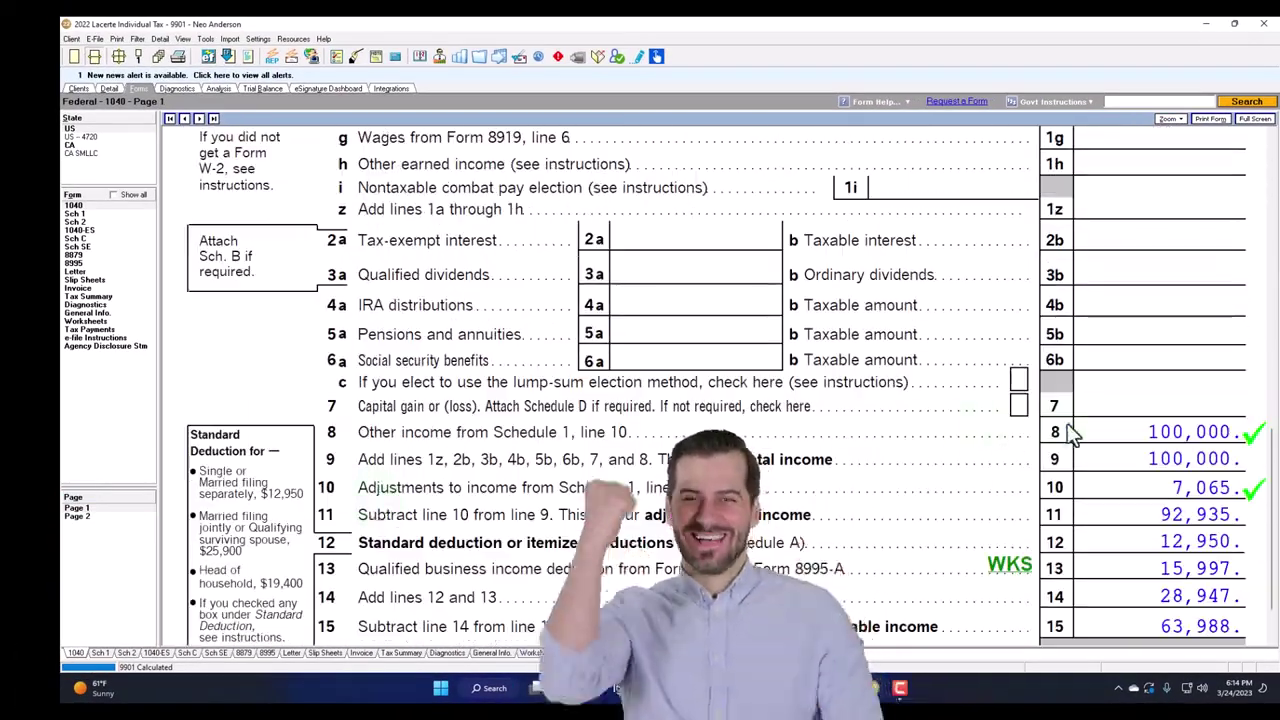
Step: Open Schedule C again and examine its Part I income and Part II expense lines
click(87, 239)
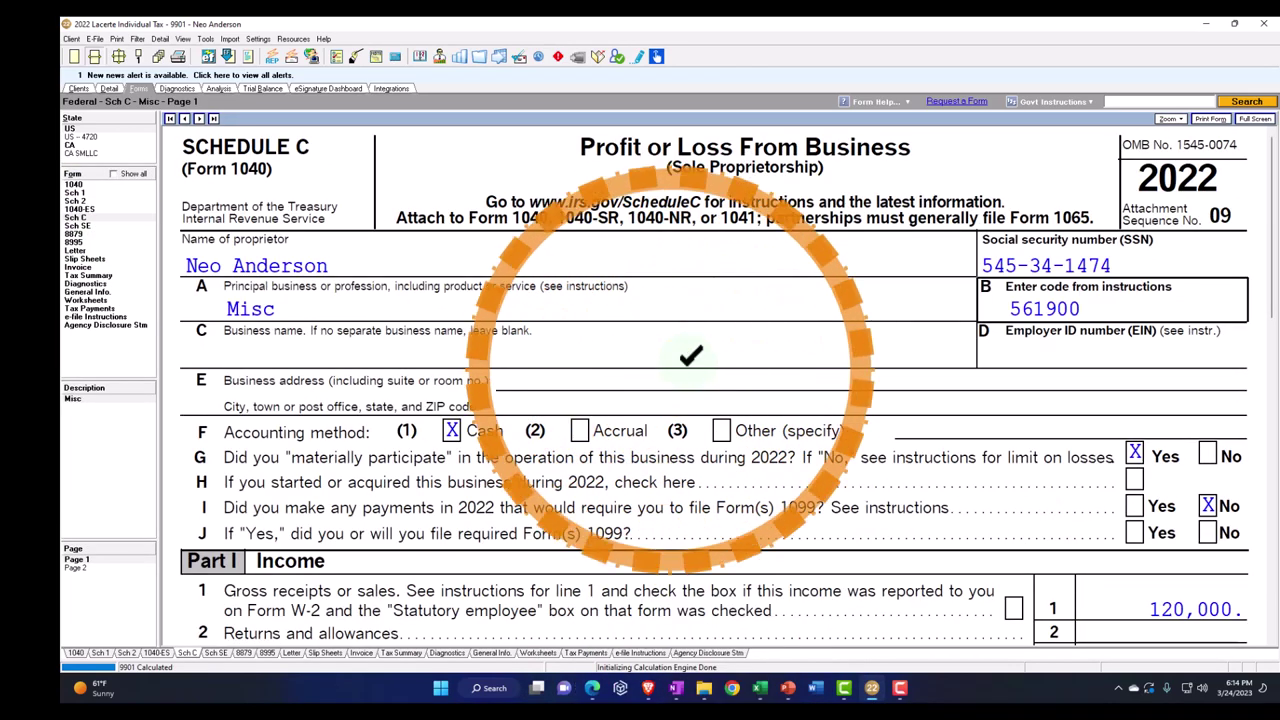
scroll(689, 365, down, 3)
scroll(687, 363, down, 3)
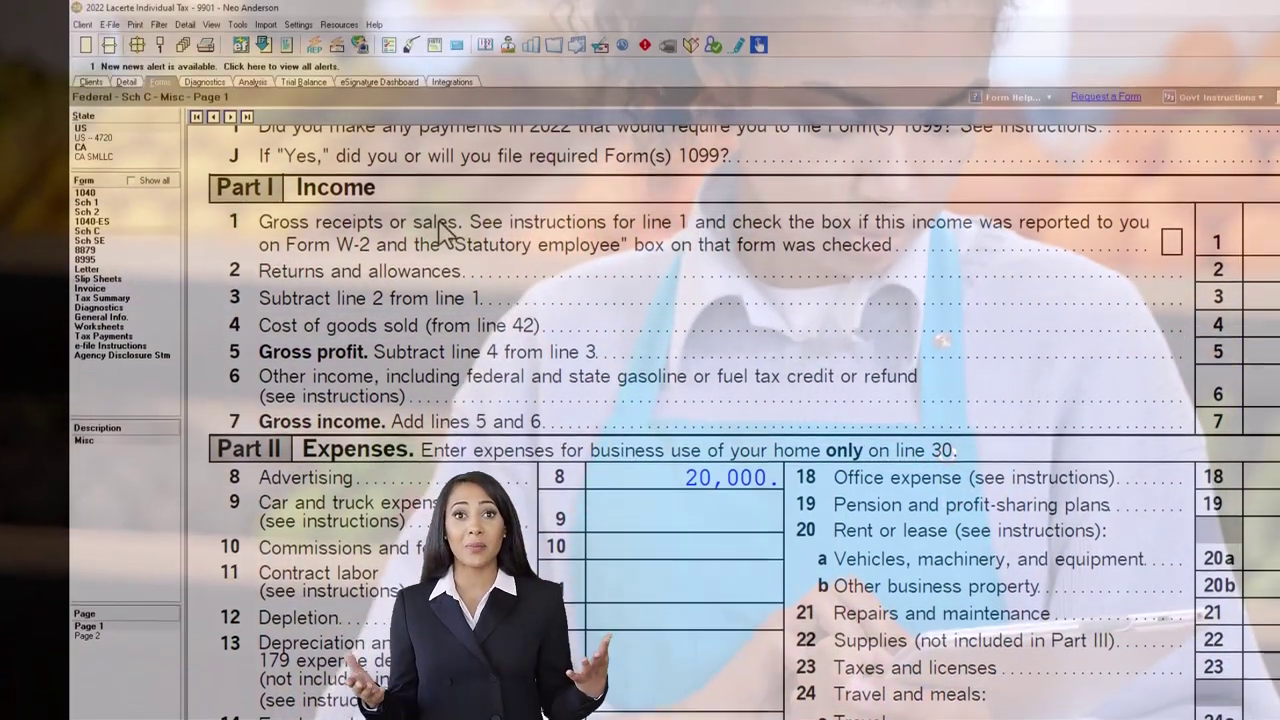
scroll(440, 228, up, 3)
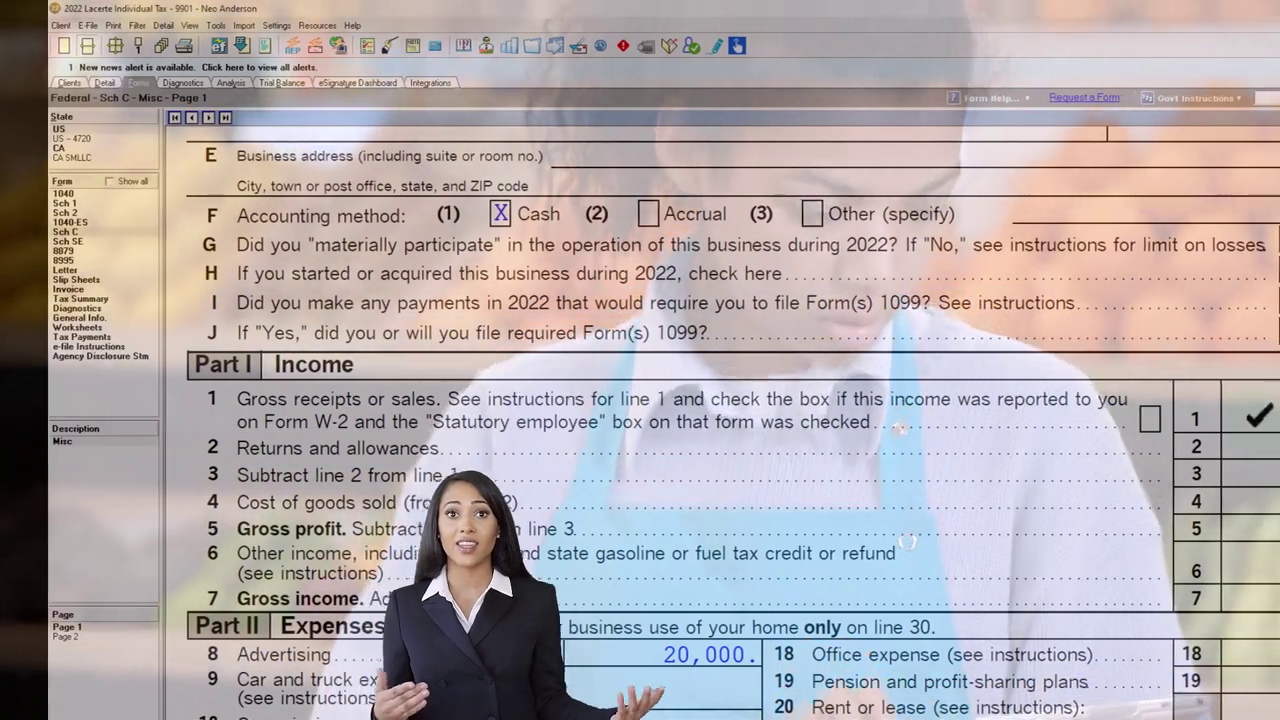
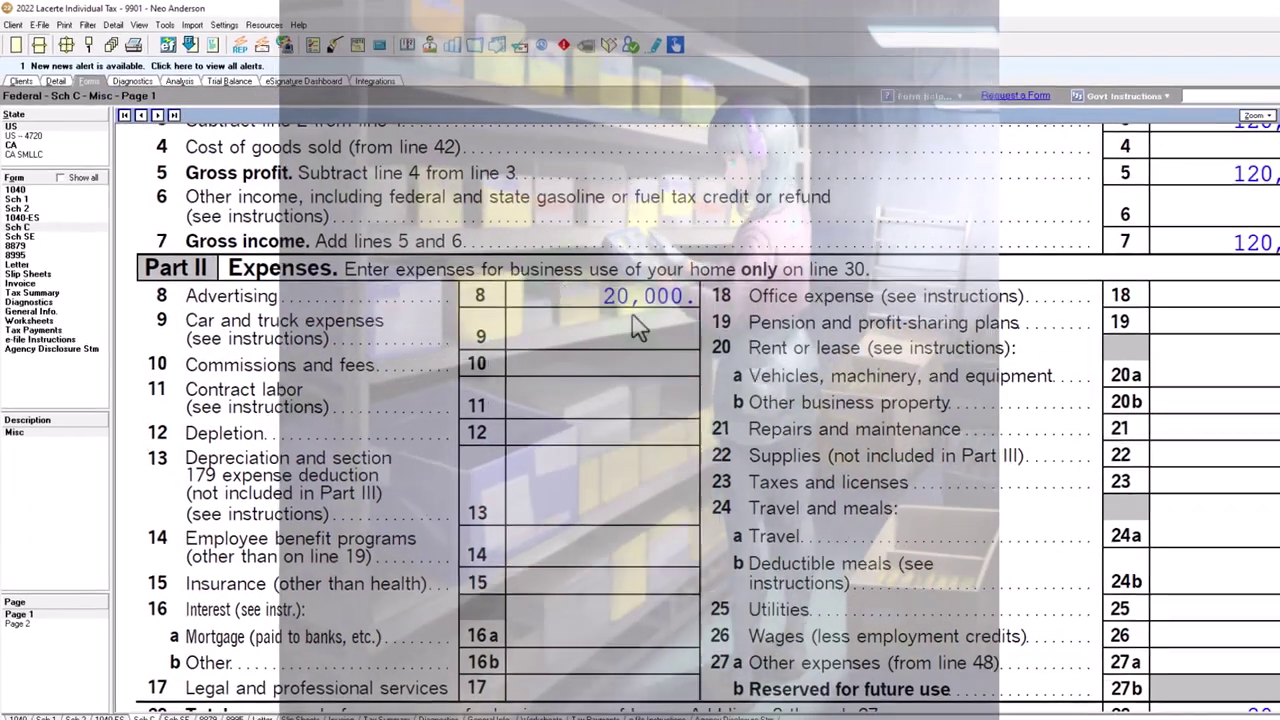
Step: Look over the Part I income lines of Schedule C, including cost of goods sold, and its Part III calculation on page 2
scroll(857, 346, up, 4)
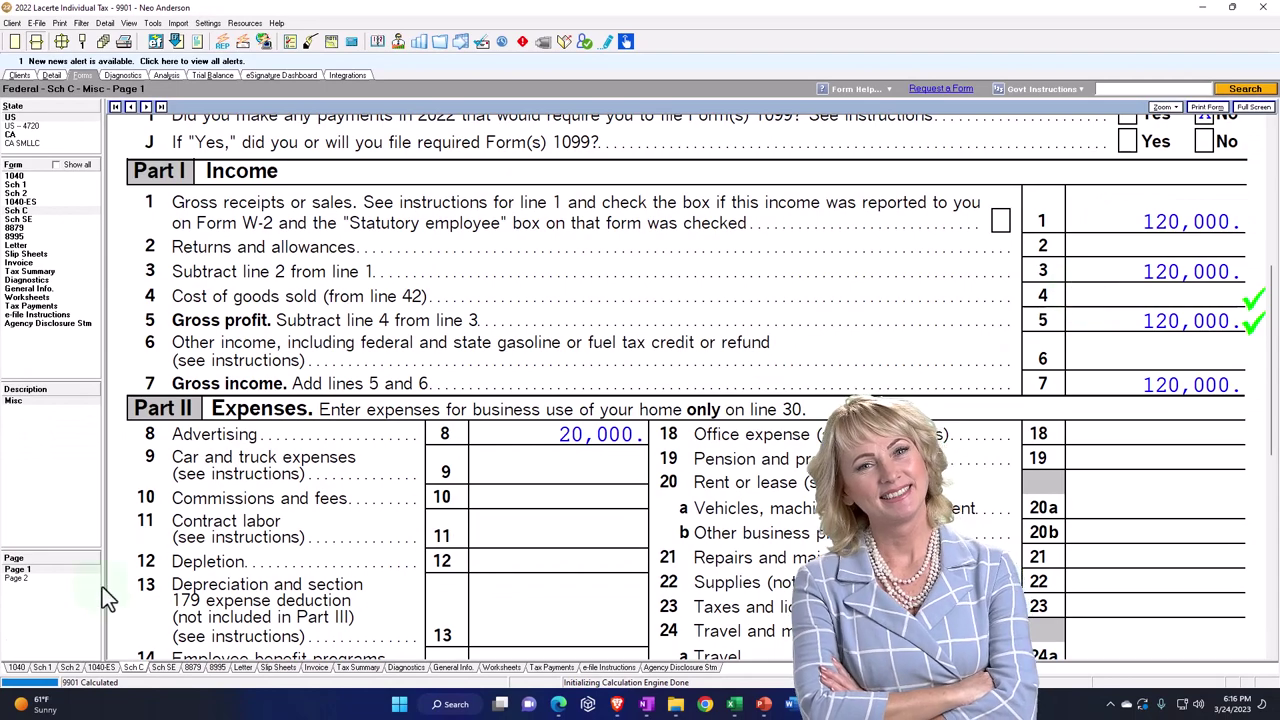
click(51, 580)
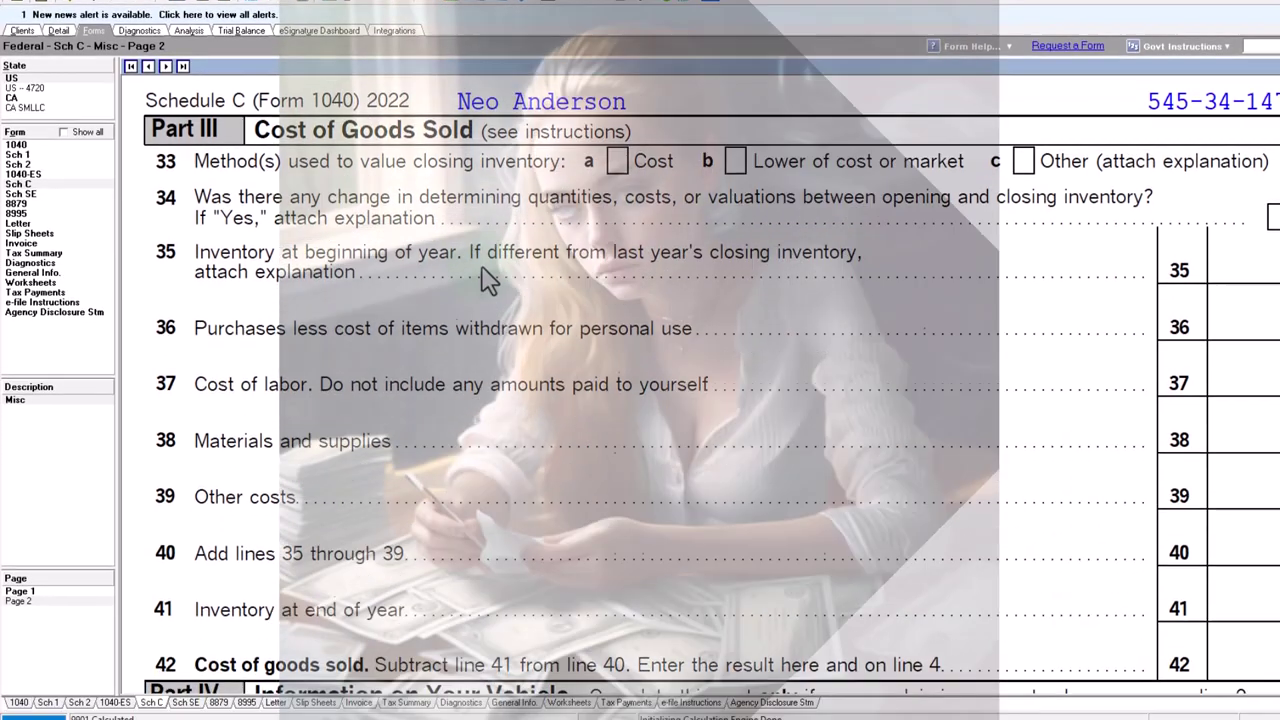
click(487, 332)
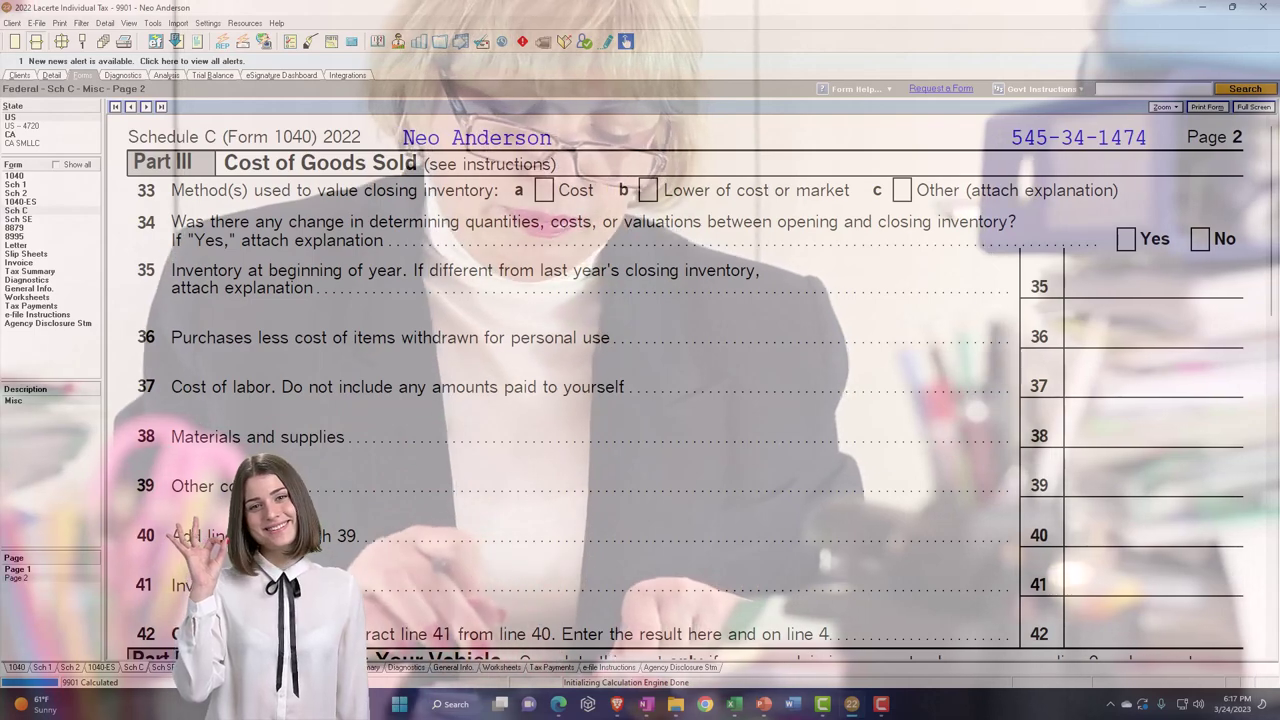
Step: Return to page 1 of Schedule C and review gross income, the Part II expenses and the tentative profit line
click(29, 572)
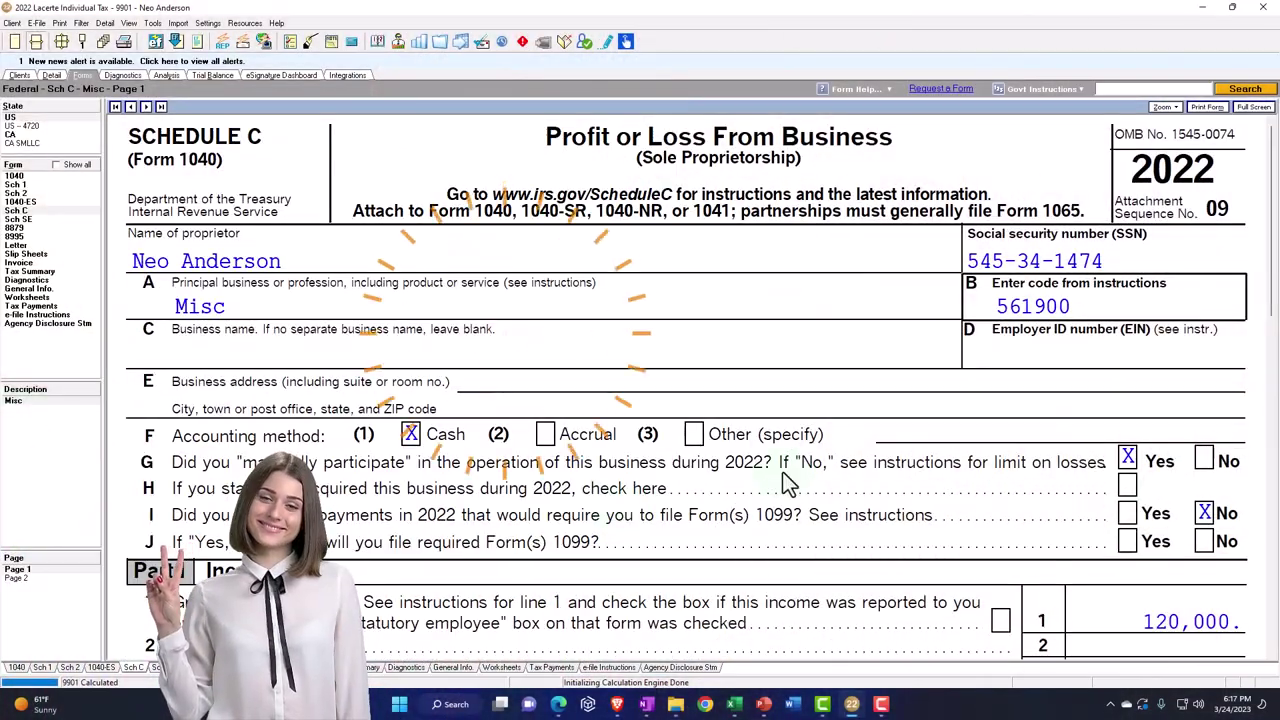
scroll(785, 483, down, 3)
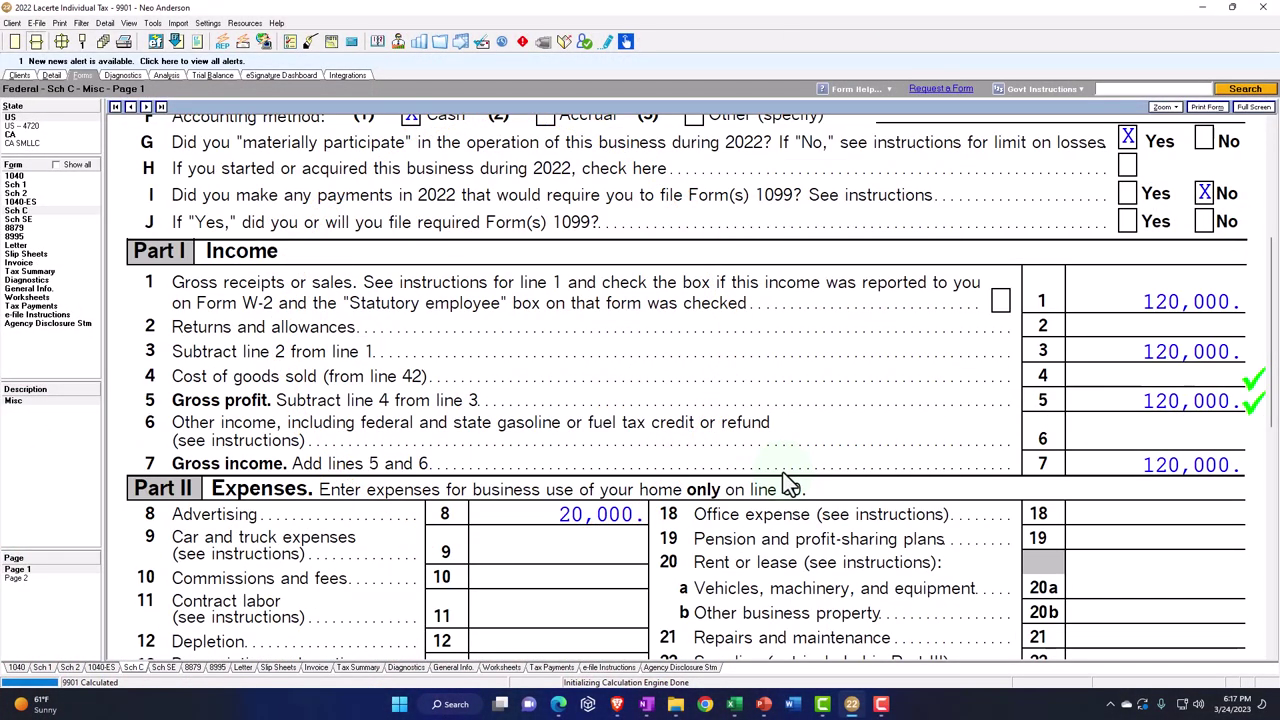
scroll(785, 483, down, 4)
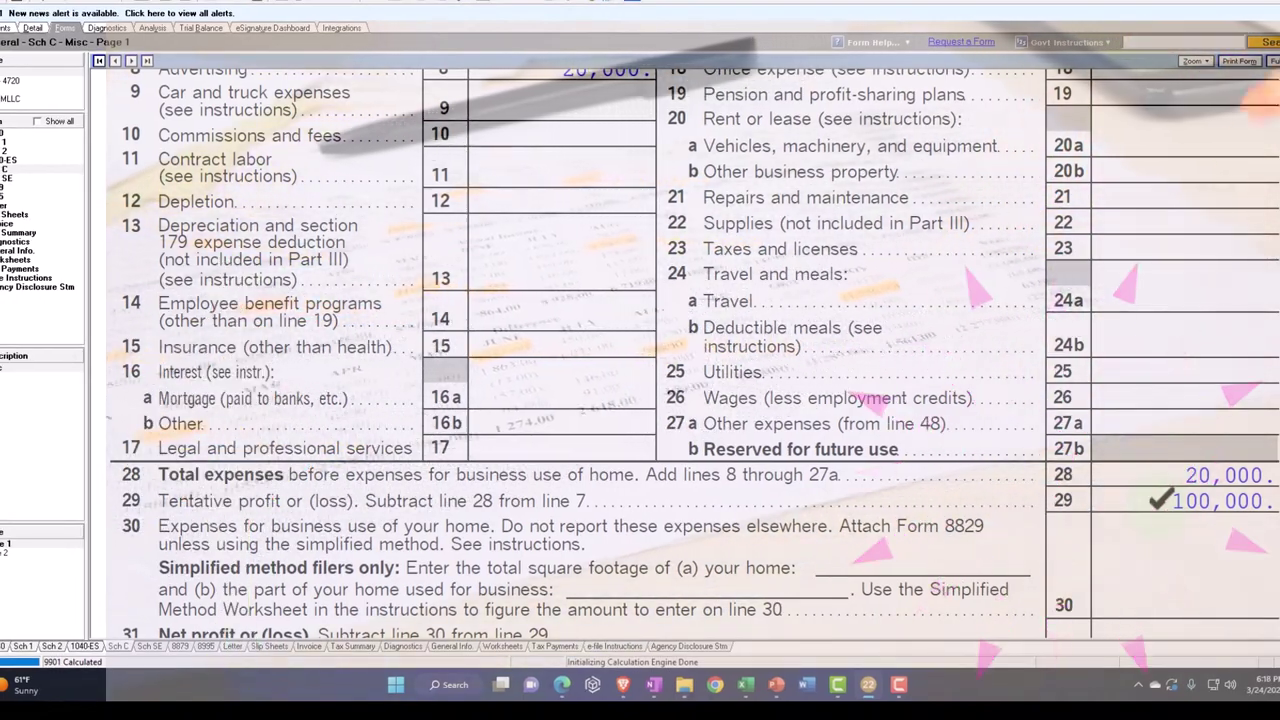
scroll(640, 350, up, 5)
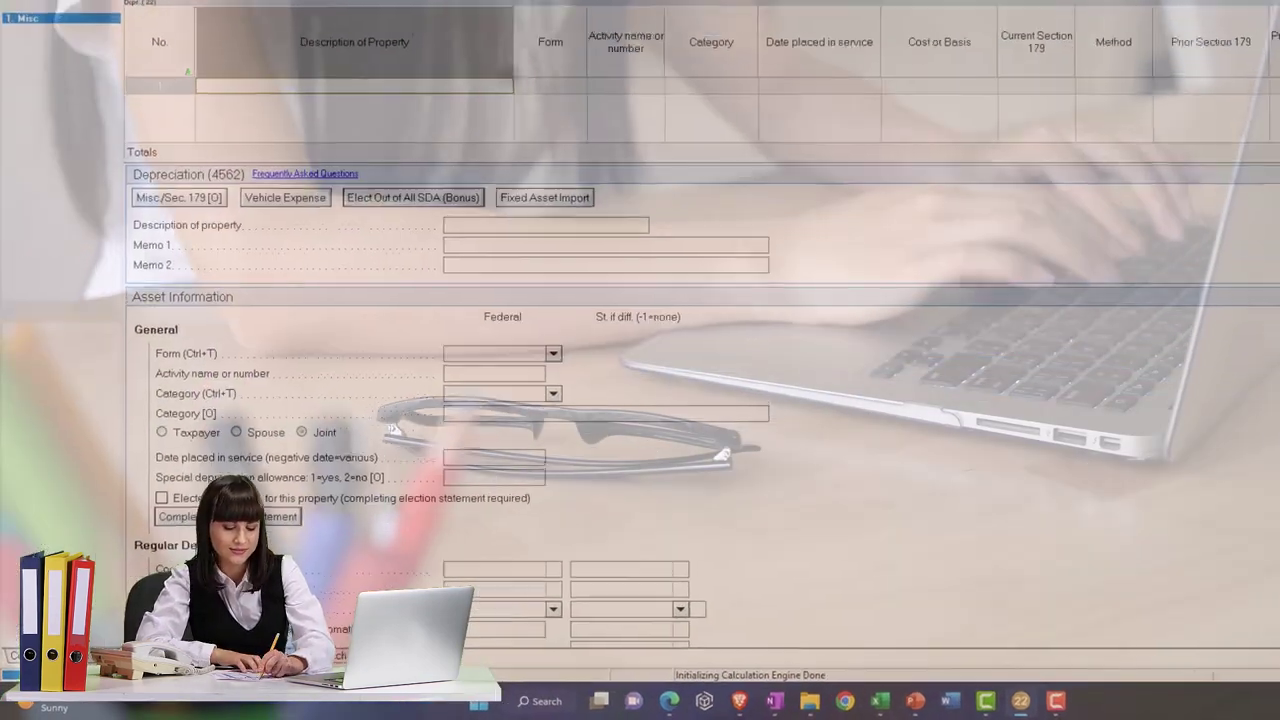
Step: Open the Schedule C business income input and enter purchases of 70,000 under Cost of Goods Sold
click(471, 478)
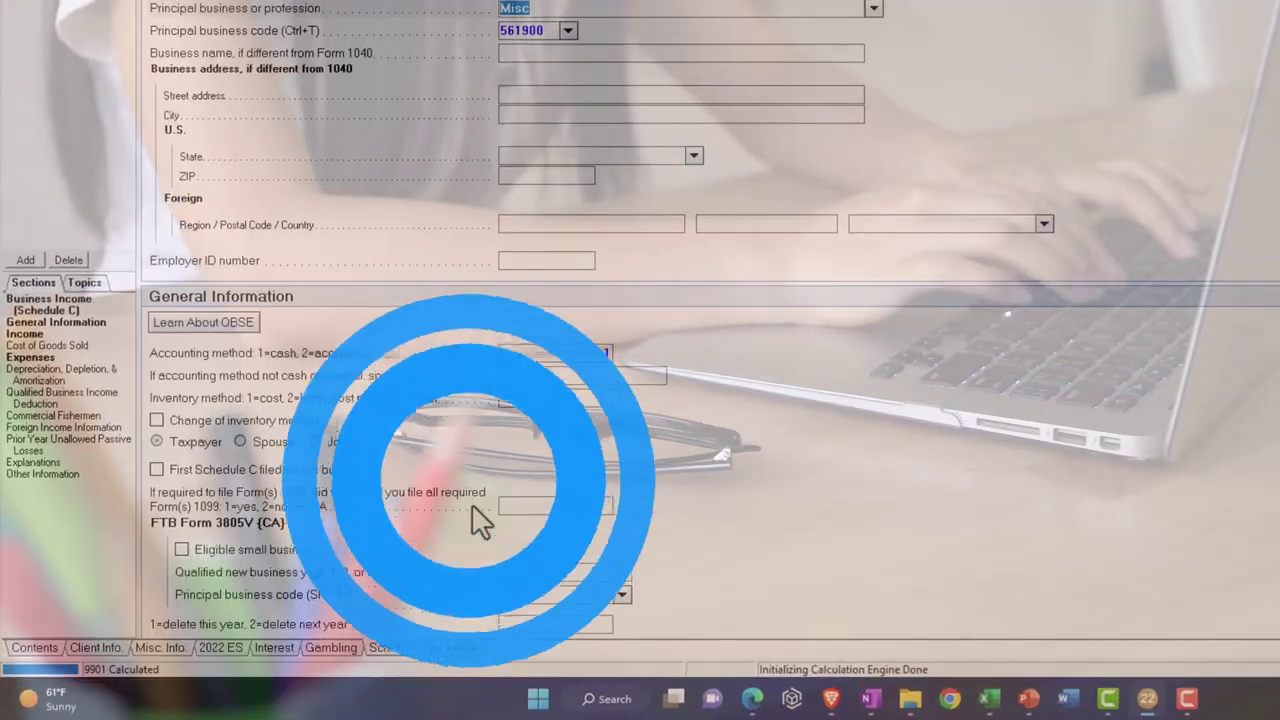
scroll(480, 518, down, 5)
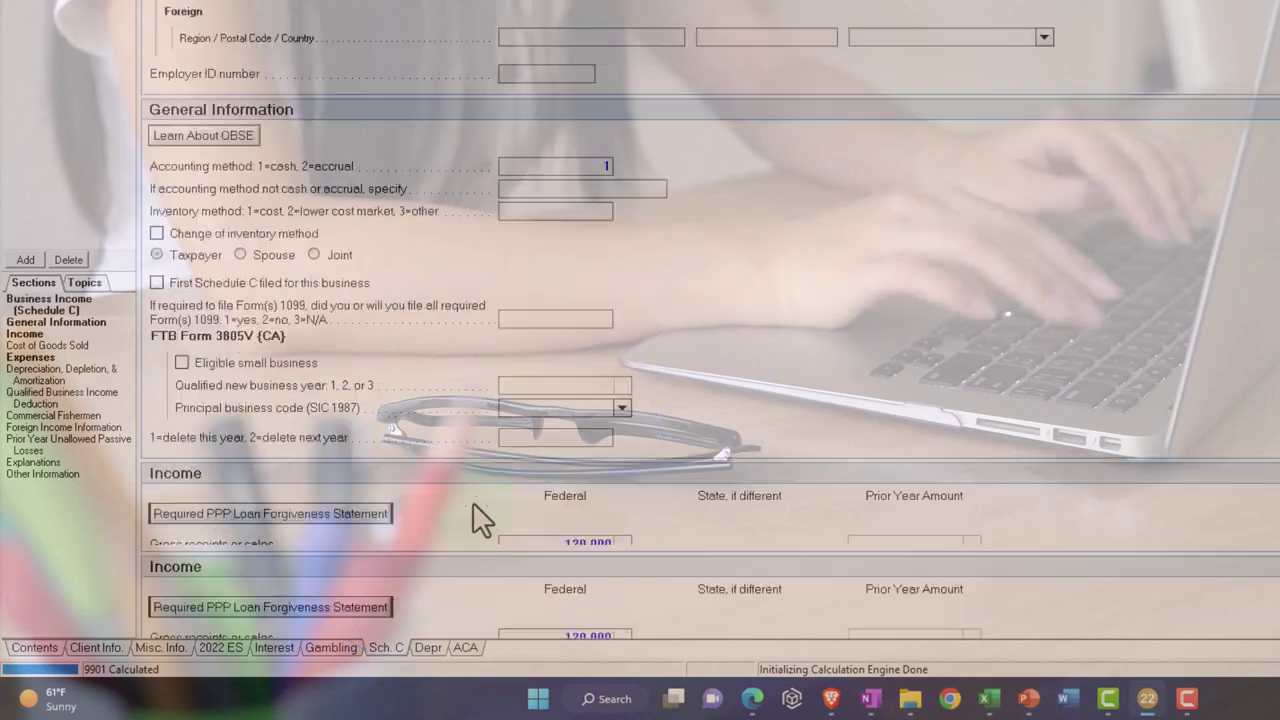
scroll(477, 520, down, 1)
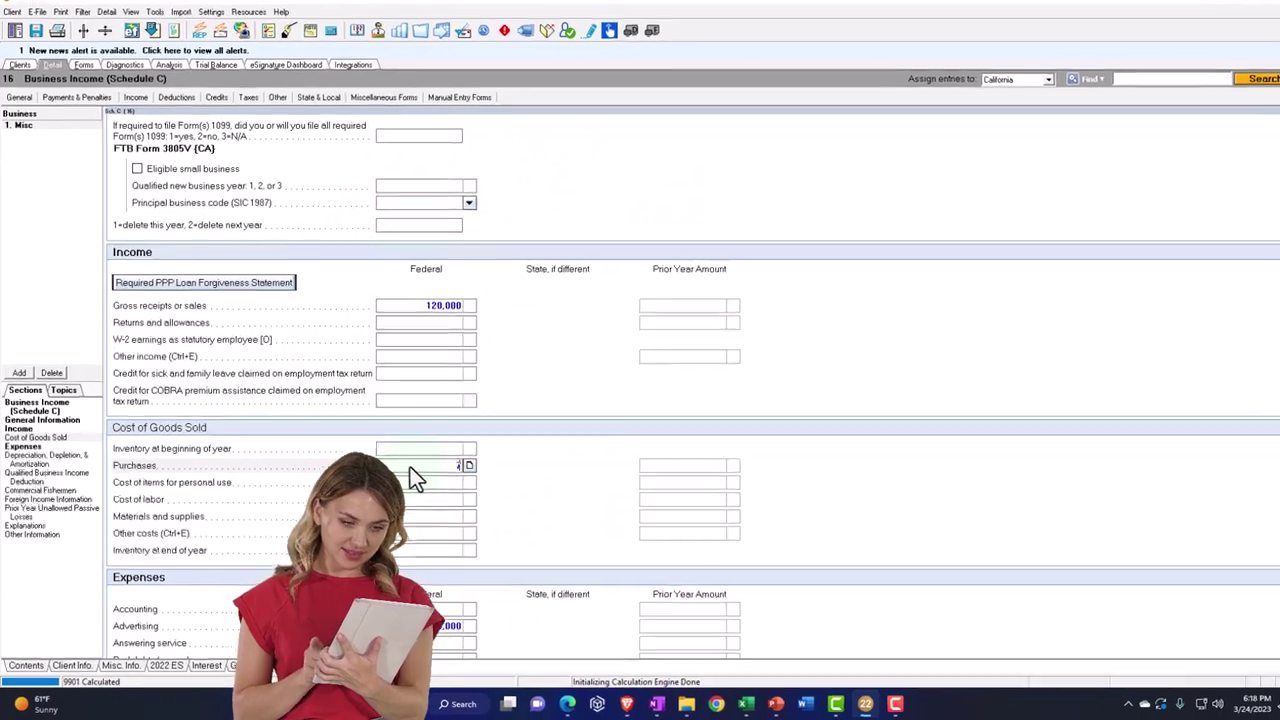
text(0000)
key(Return)
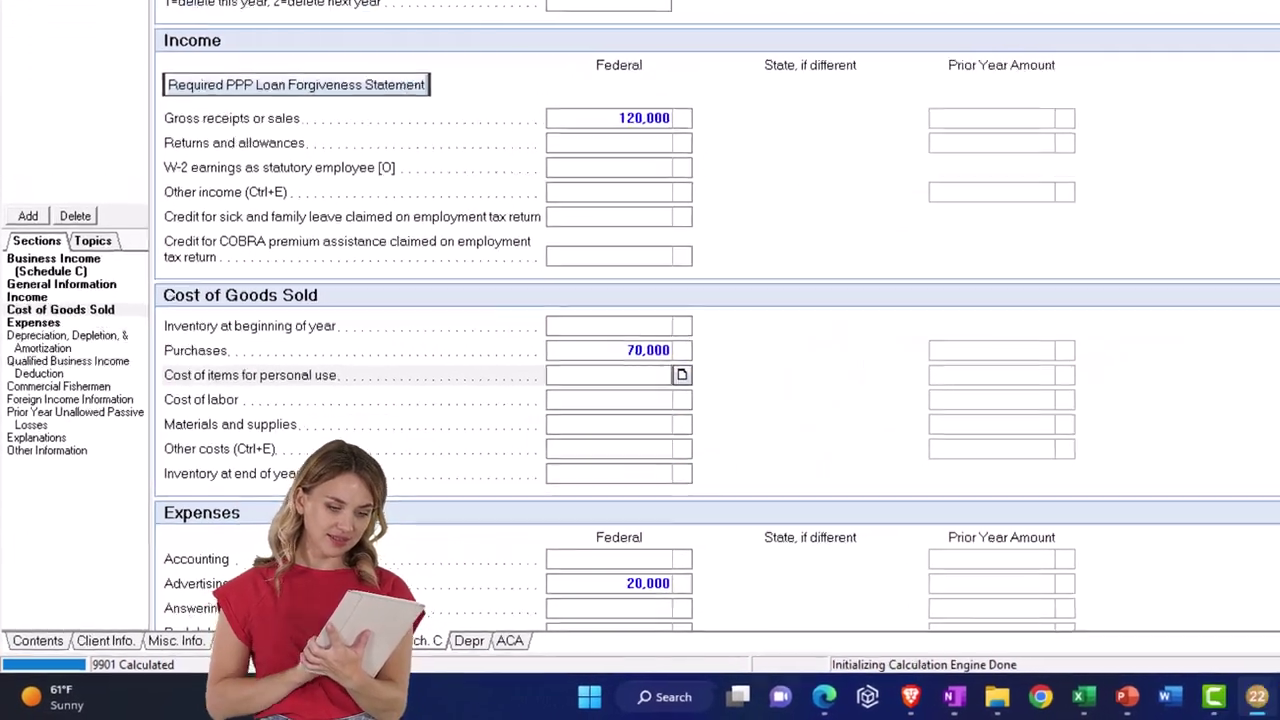
Step: Check on the Schedule C form how the purchases affect line 4, gross profit, line 29 and Part III on page 2
key(ctrl+f)
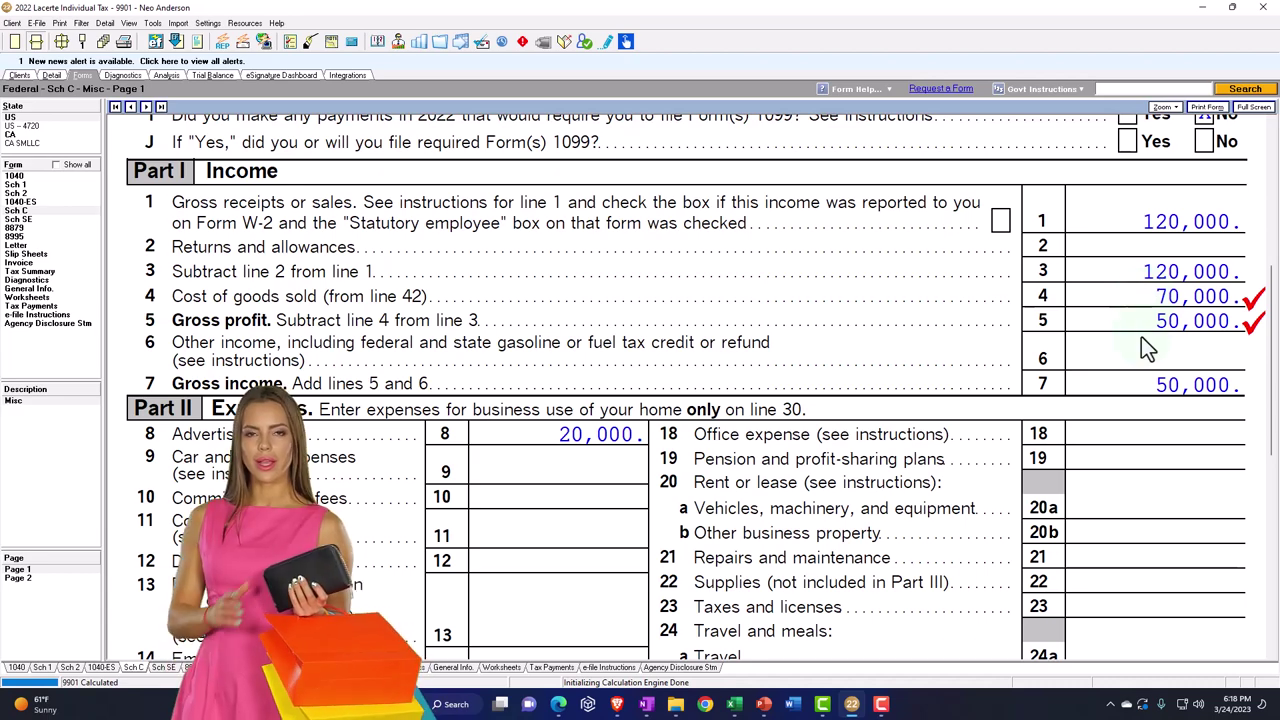
scroll(1141, 336, down, 5)
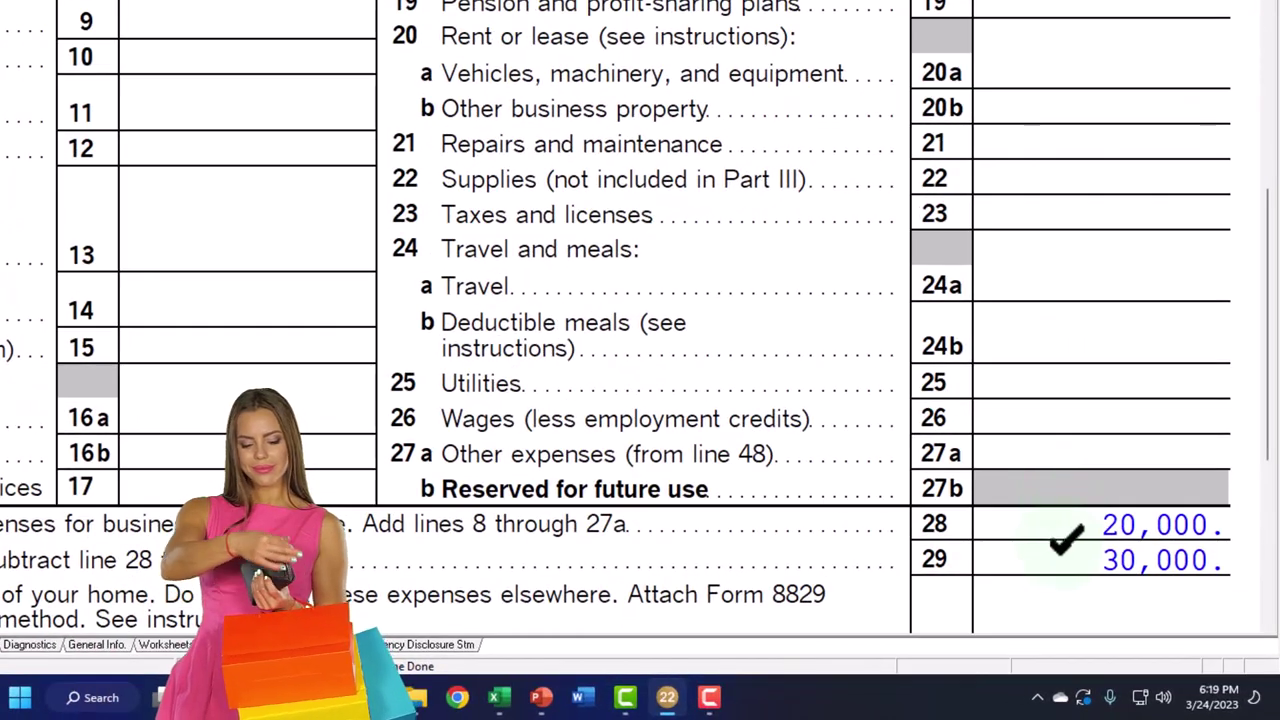
scroll(1060, 520, down, 3)
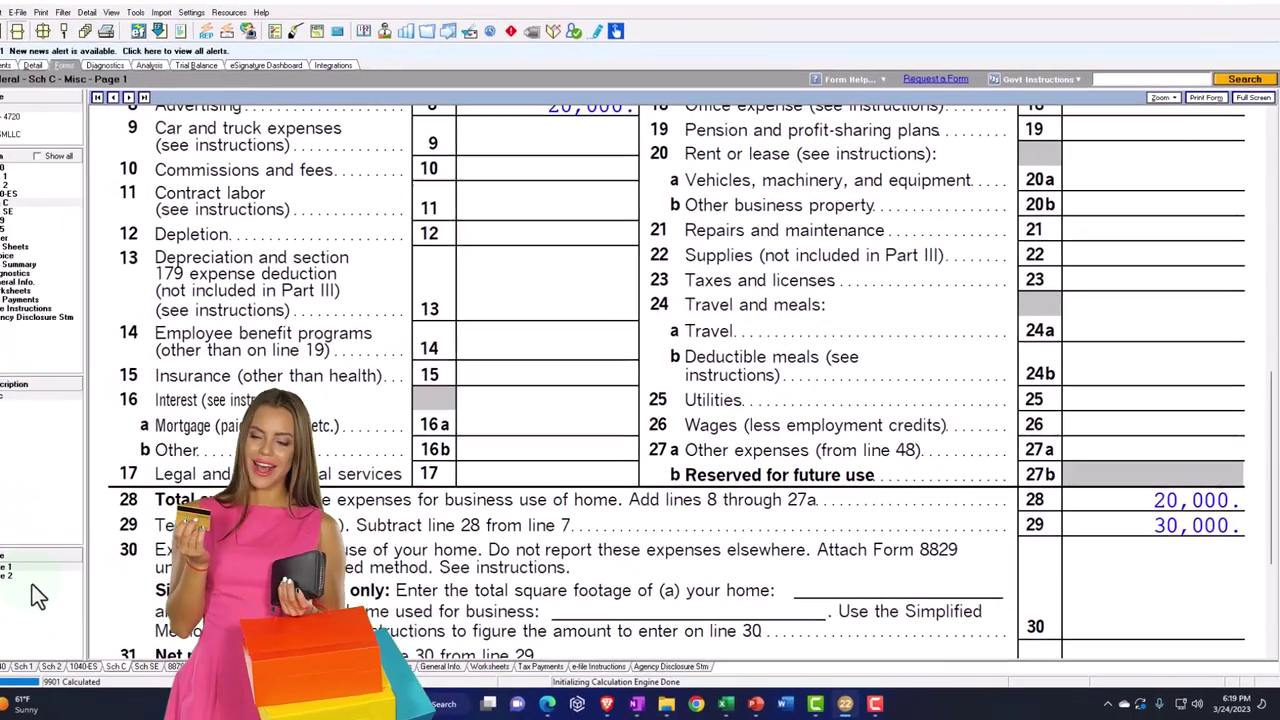
click(46, 582)
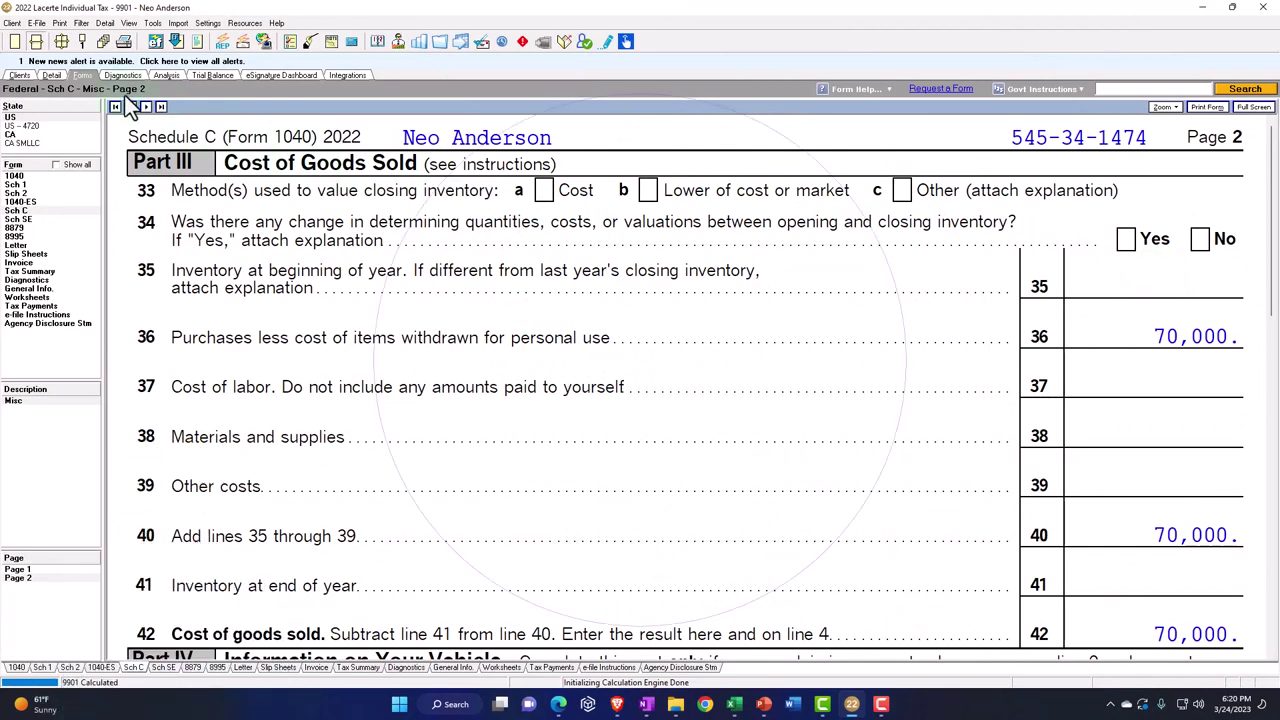
Step: Enter 10,000 as the inventory at beginning of year in the Cost of Goods Sold input
click(53, 76)
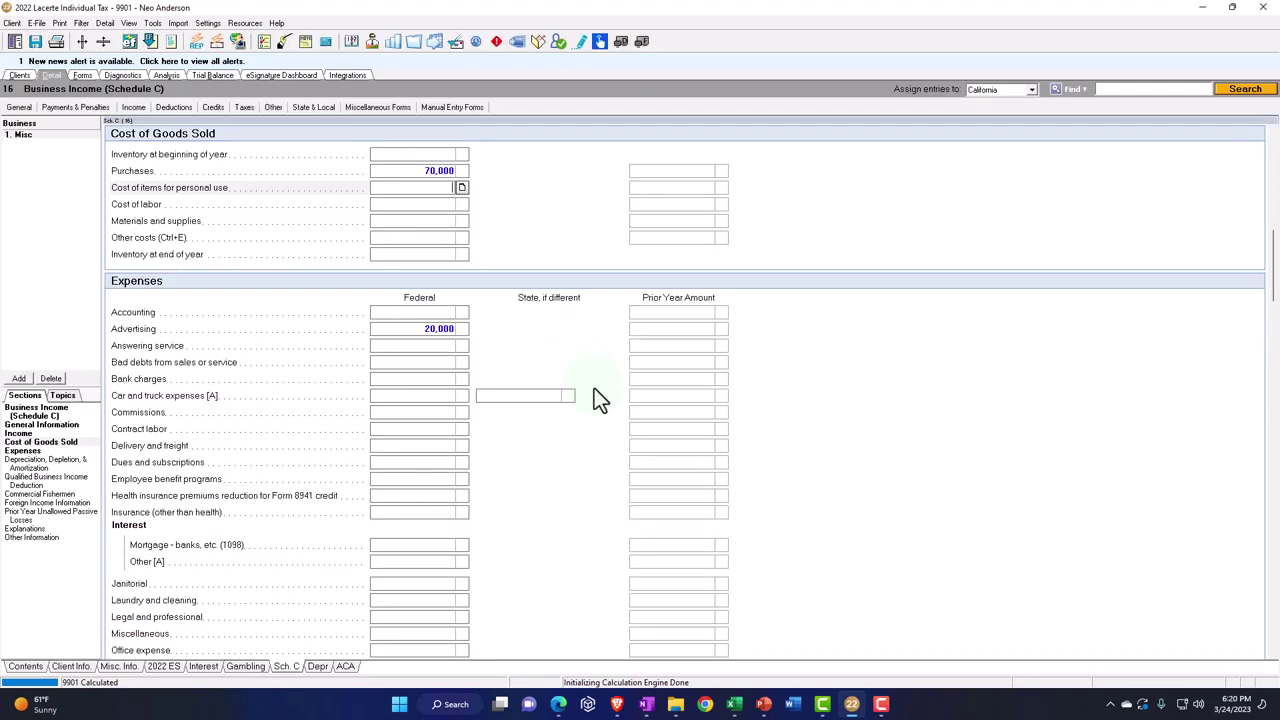
click(416, 155)
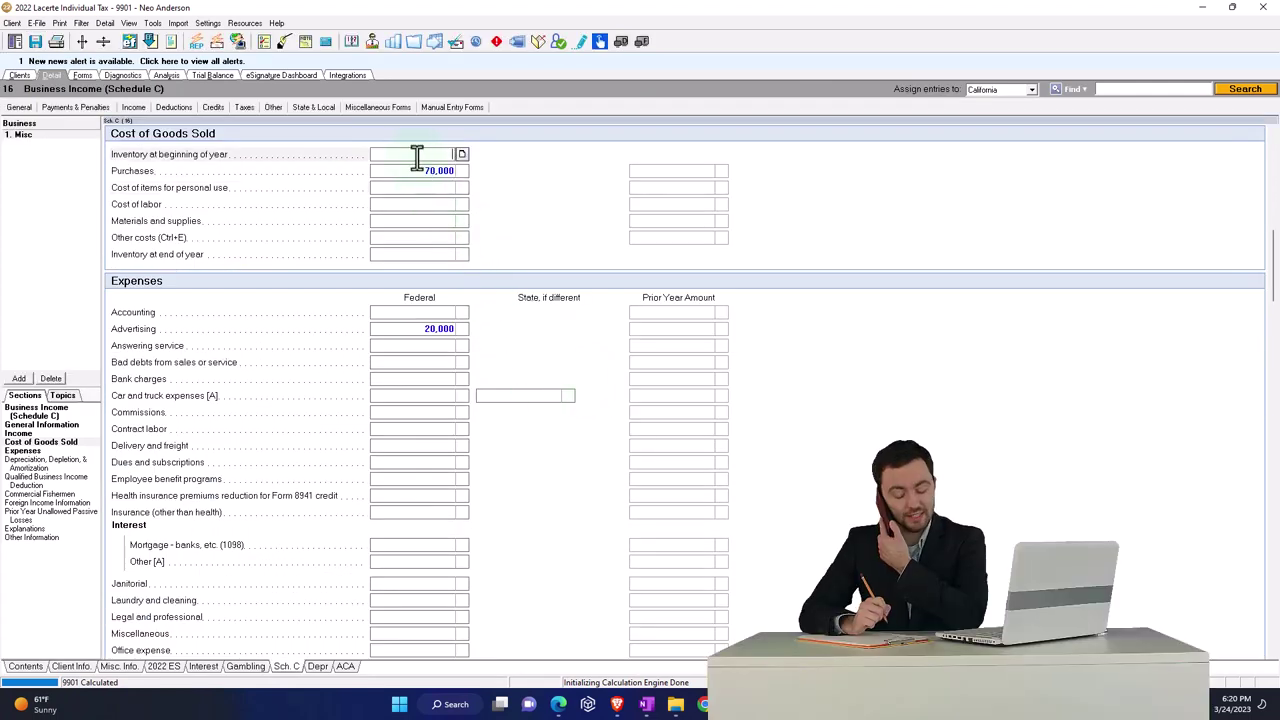
text(100)
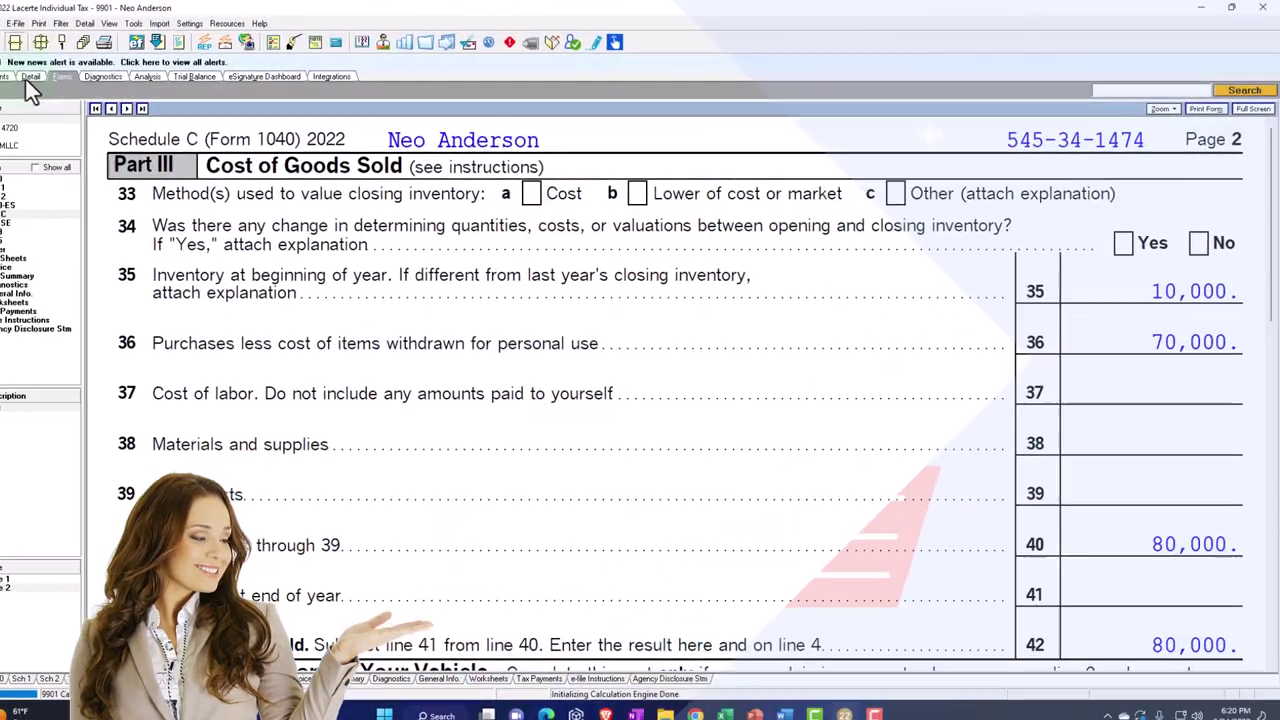
Step: Clear the purchases amount under Cost of Goods Sold and set the inventory at end of year to 7,000
click(51, 75)
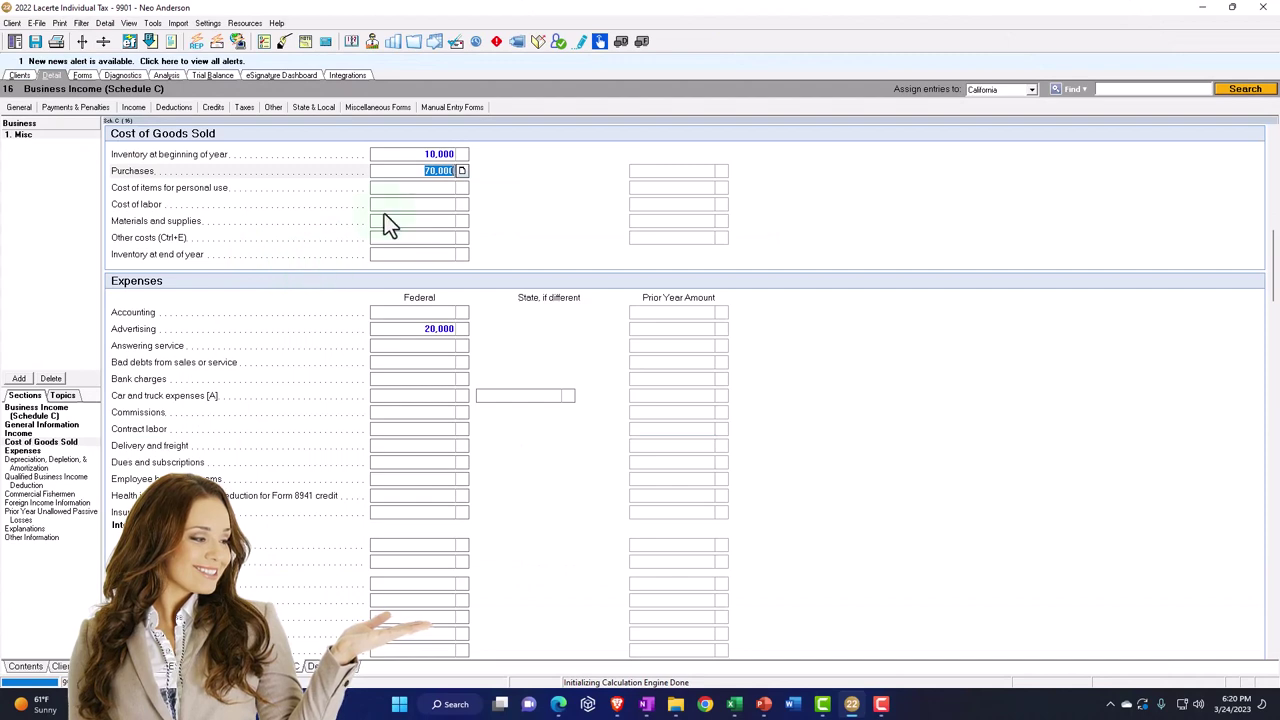
key(Delete)
click(86, 76)
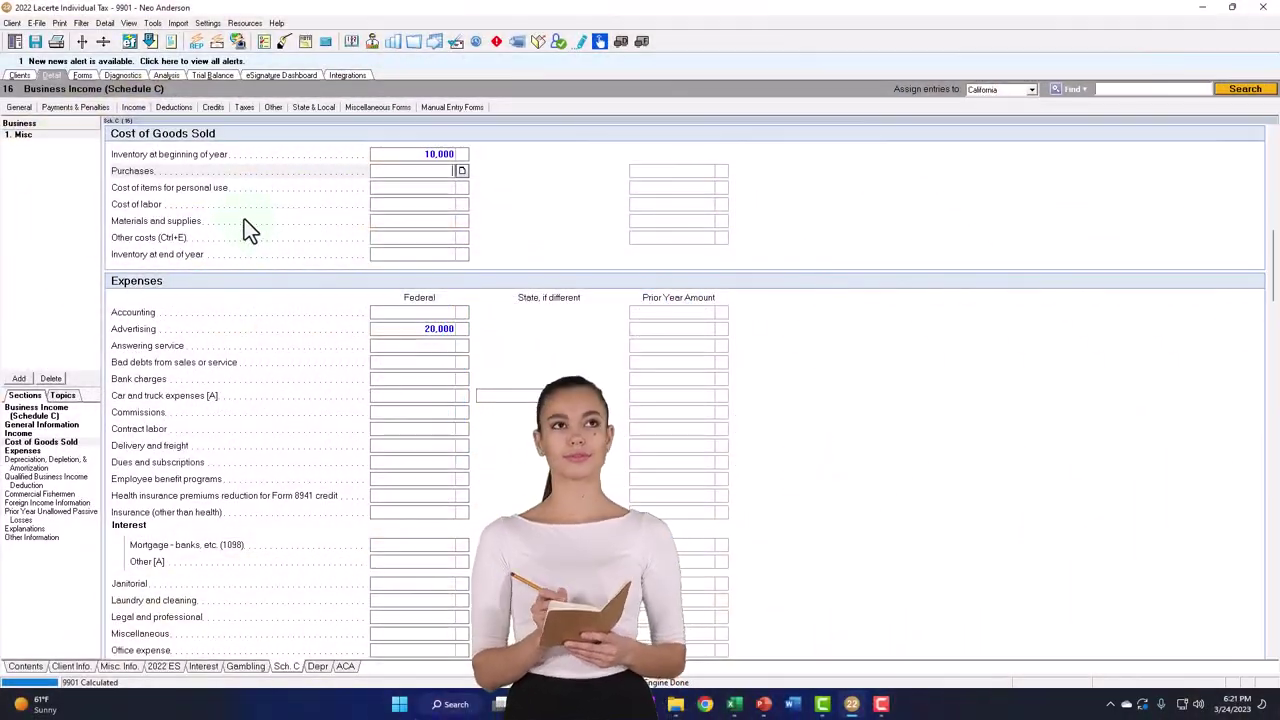
click(395, 257)
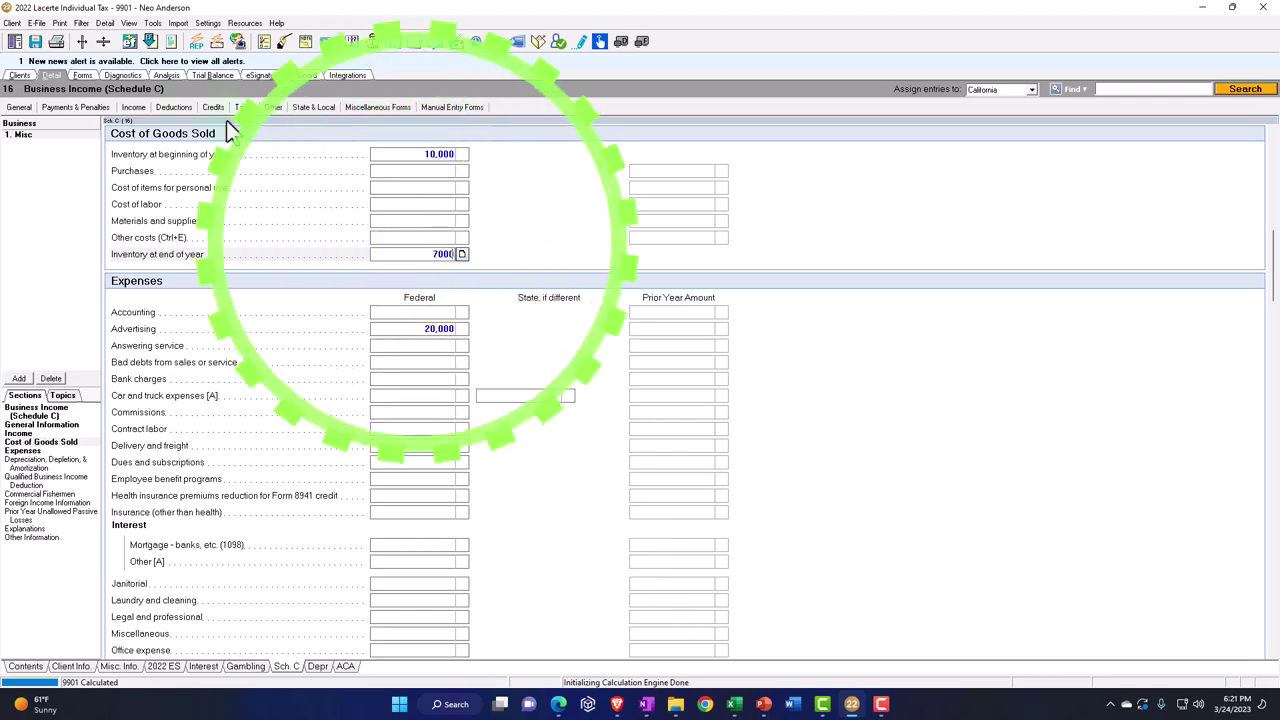
click(89, 74)
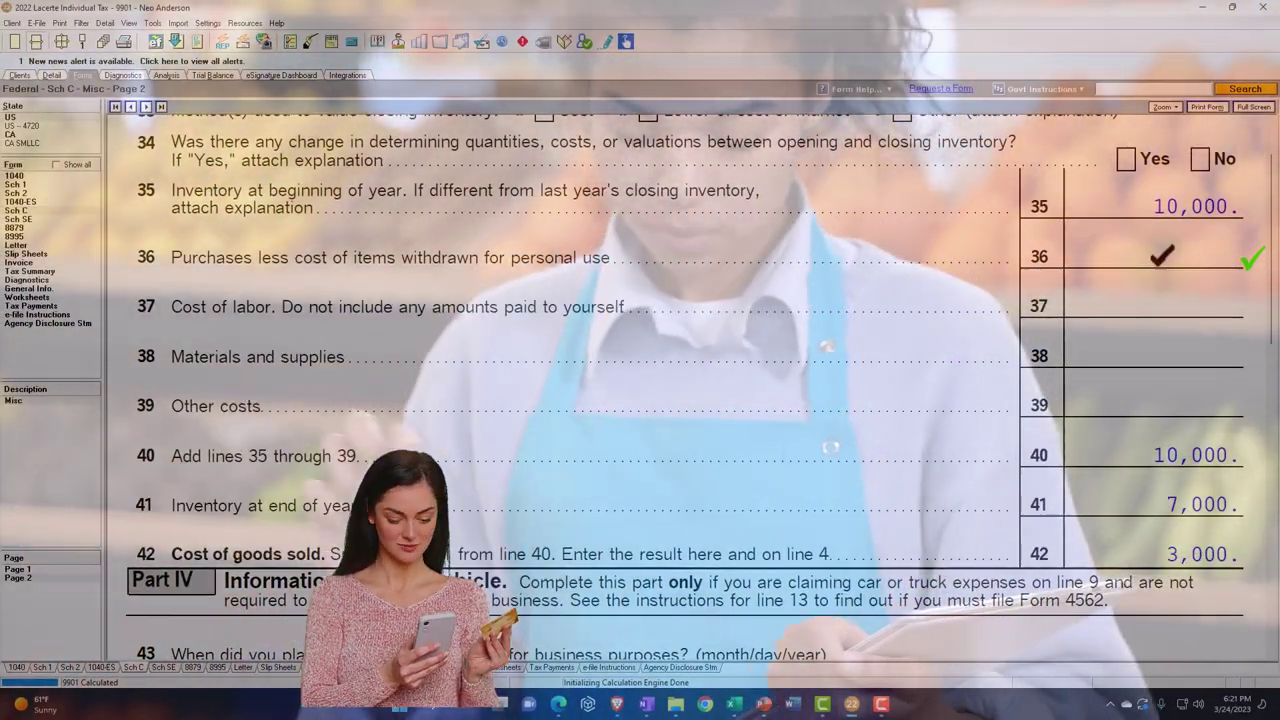
Step: Switch to the blank Book1 workbook in Excel and format all cells as currency with no symbol and zero decimal places
mouse_move(735, 704)
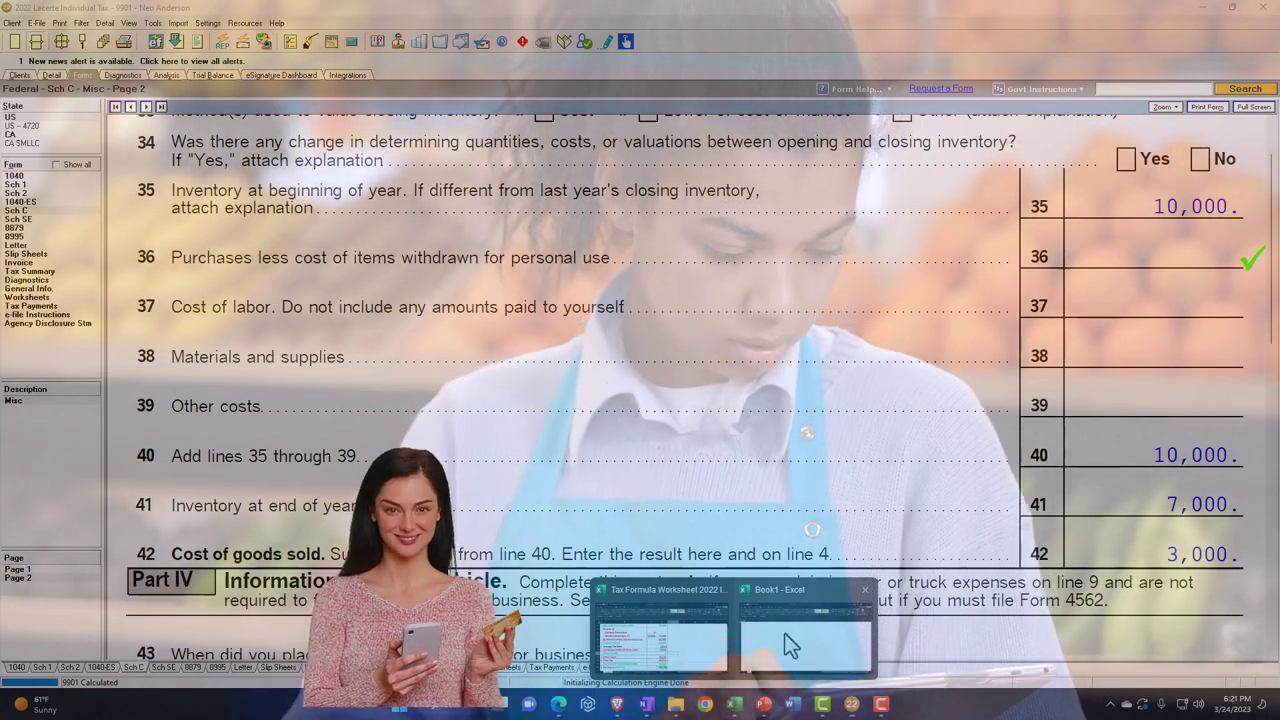
click(789, 646)
click(14, 178)
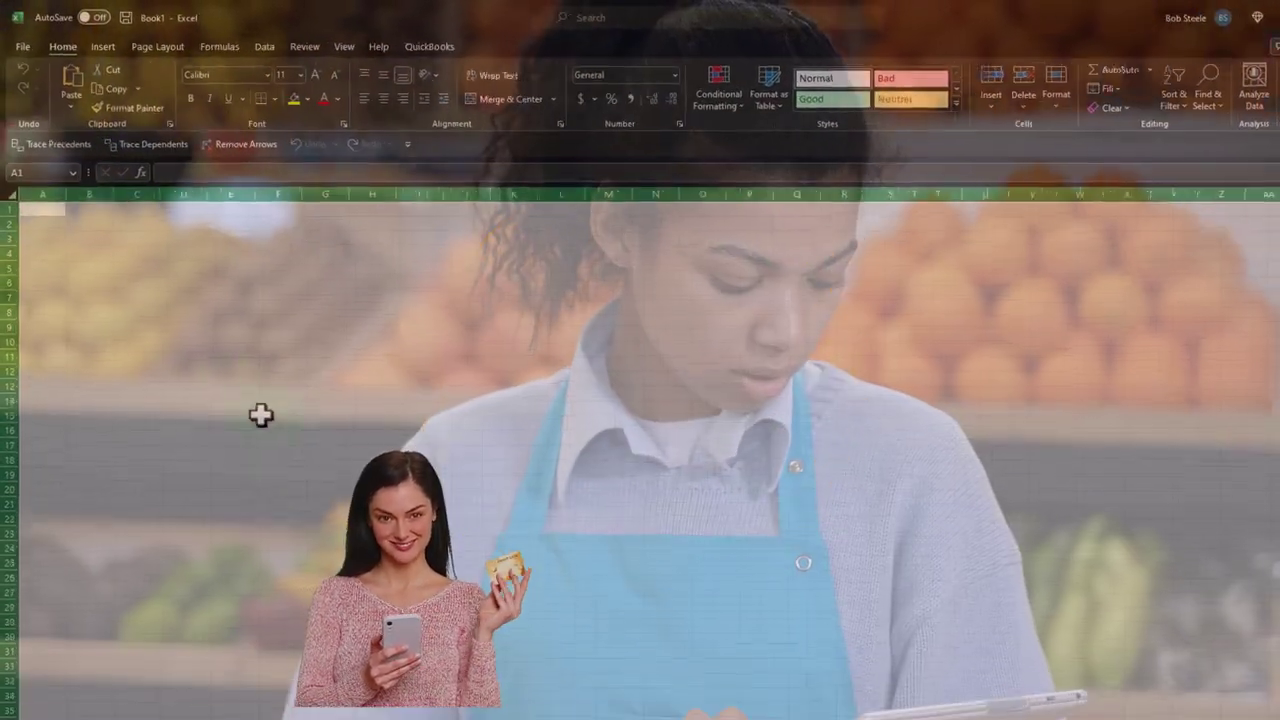
scroll(260, 414, up, 5)
click(256, 444)
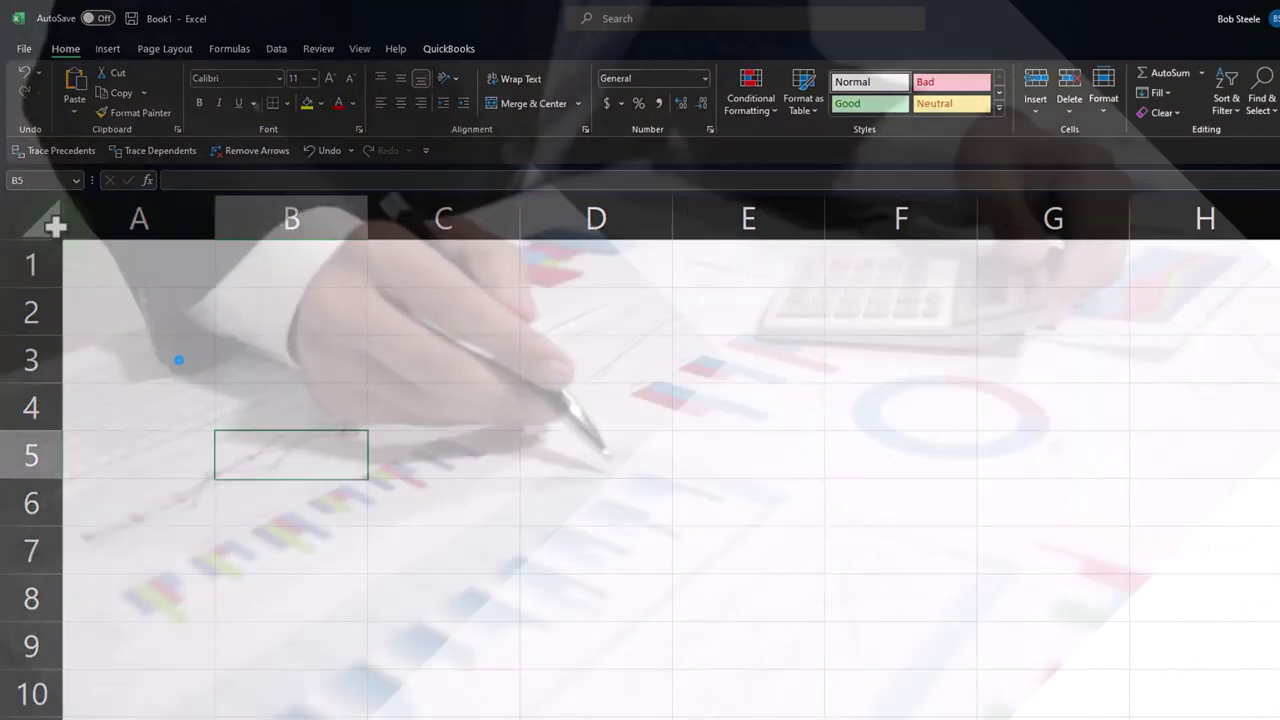
click(14, 178)
right_click(278, 362)
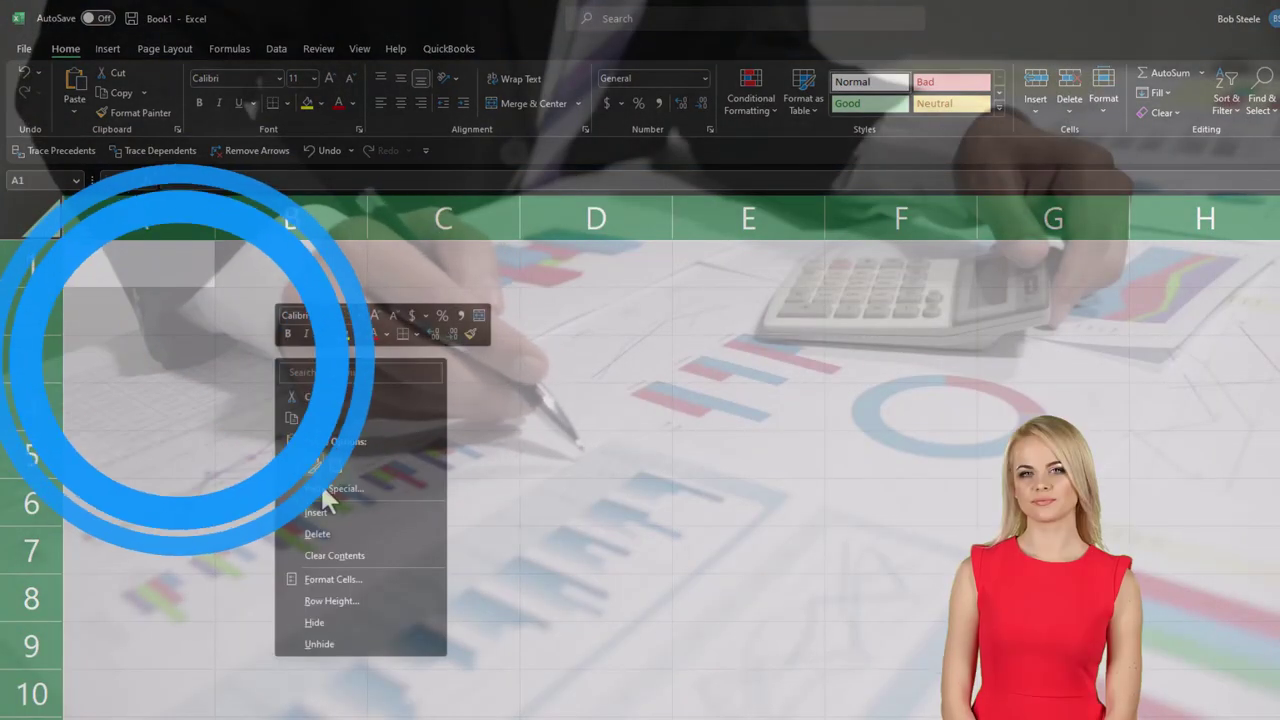
click(335, 579)
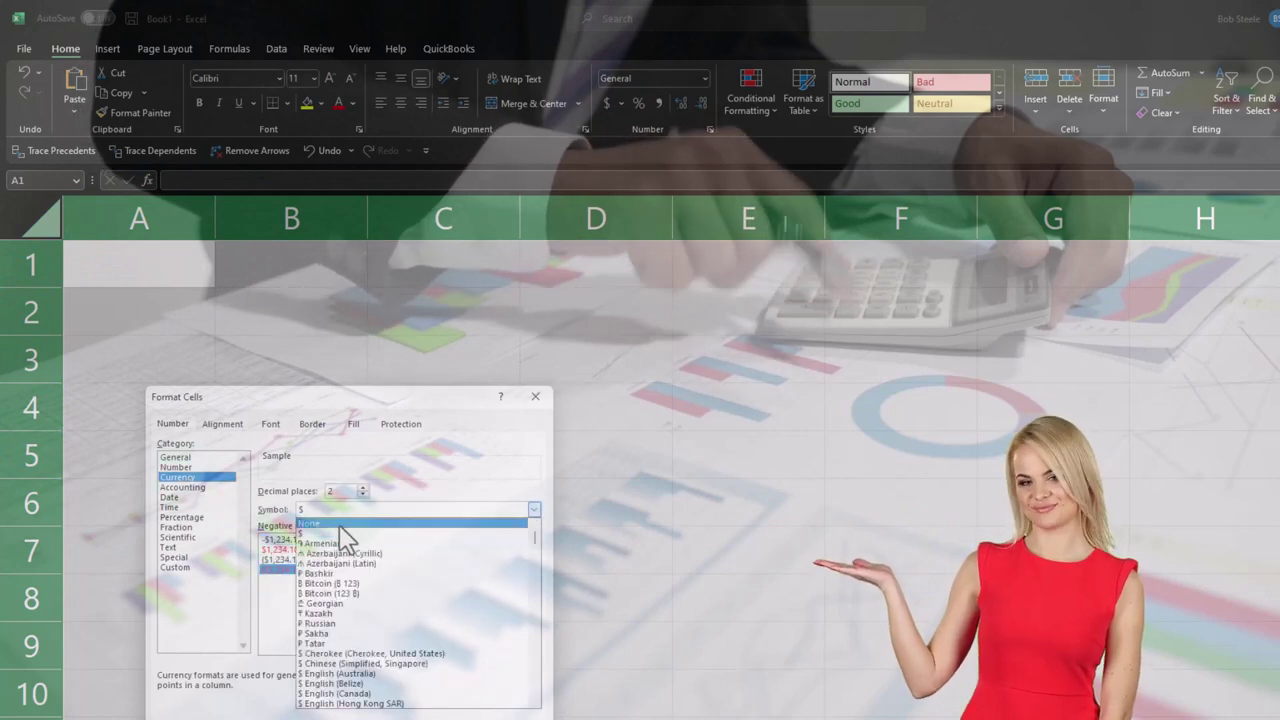
click(339, 524)
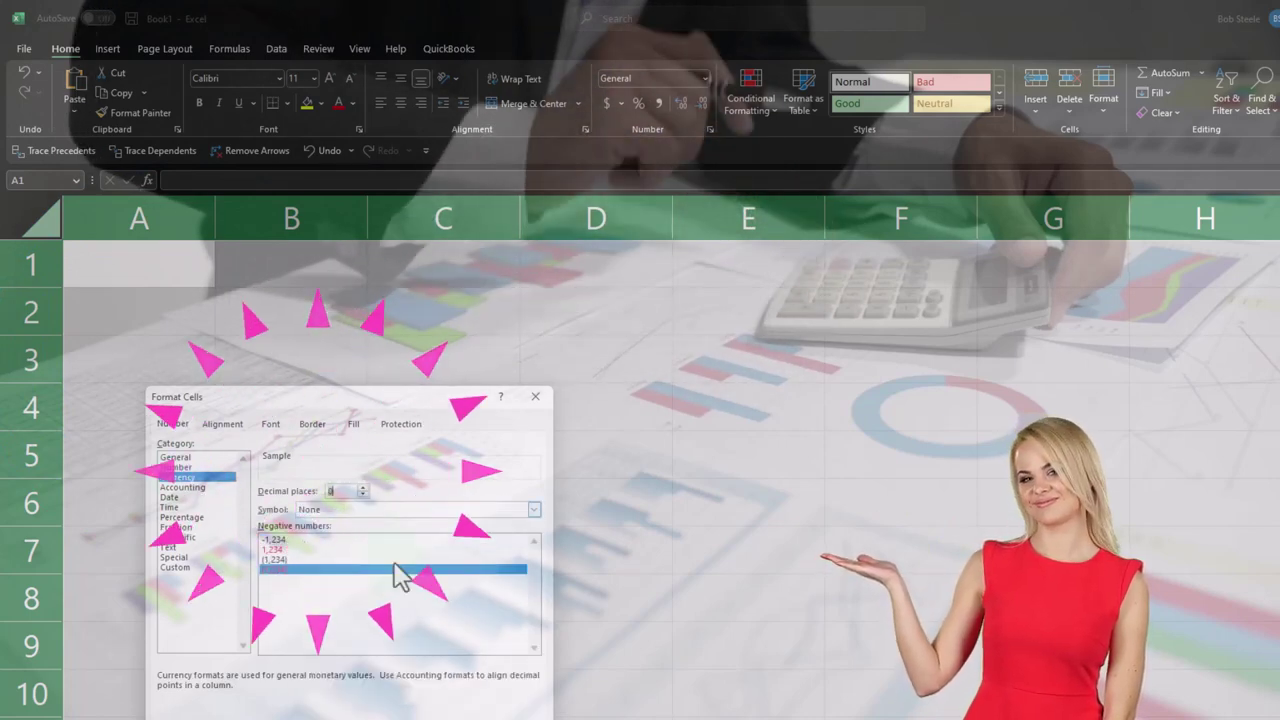
key(Return)
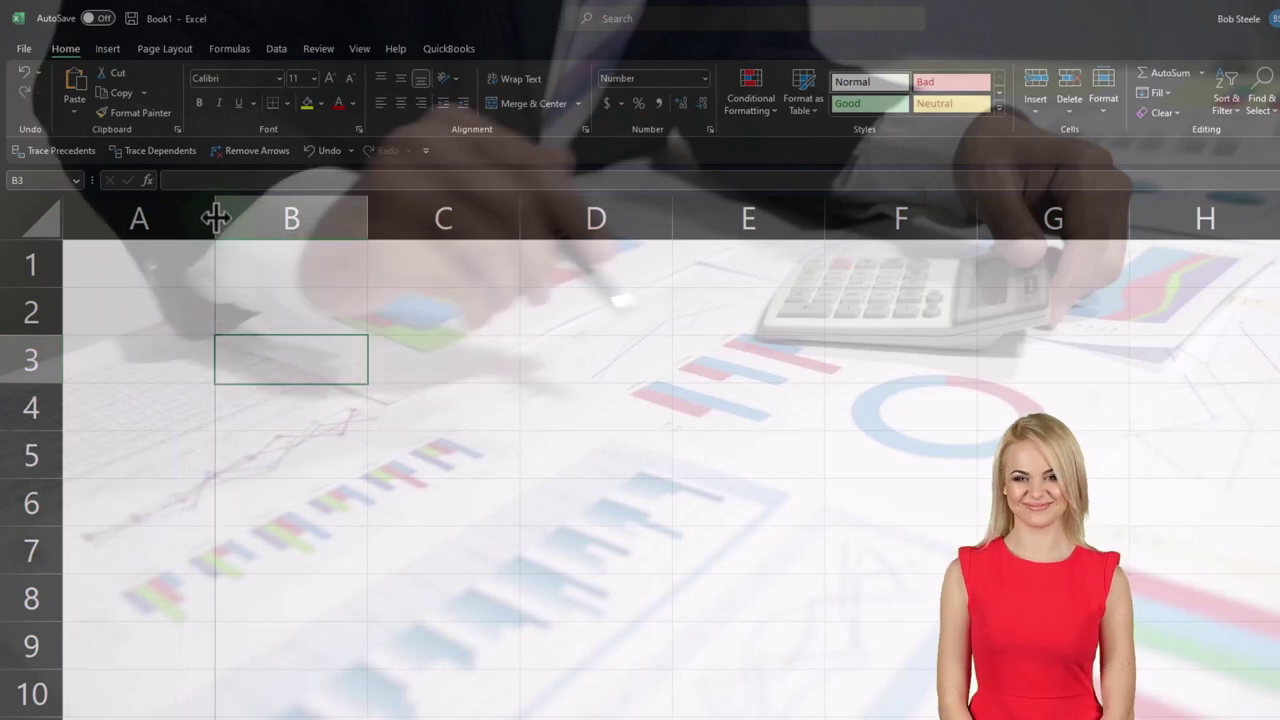
Step: Widen column A and enter the labels "Beg Inve" in A1 and "Purchases" in A2
drag(214, 218, 326, 218)
click(236, 276)
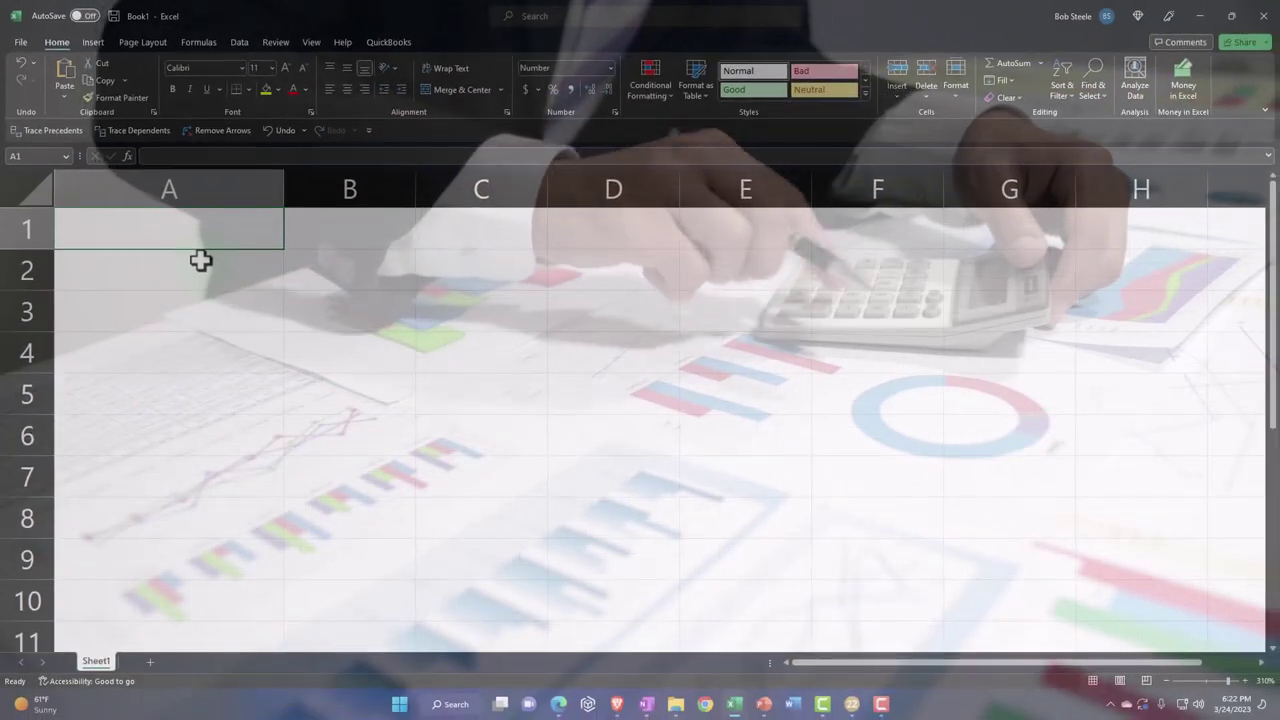
text(Beg Inve)
key(Return)
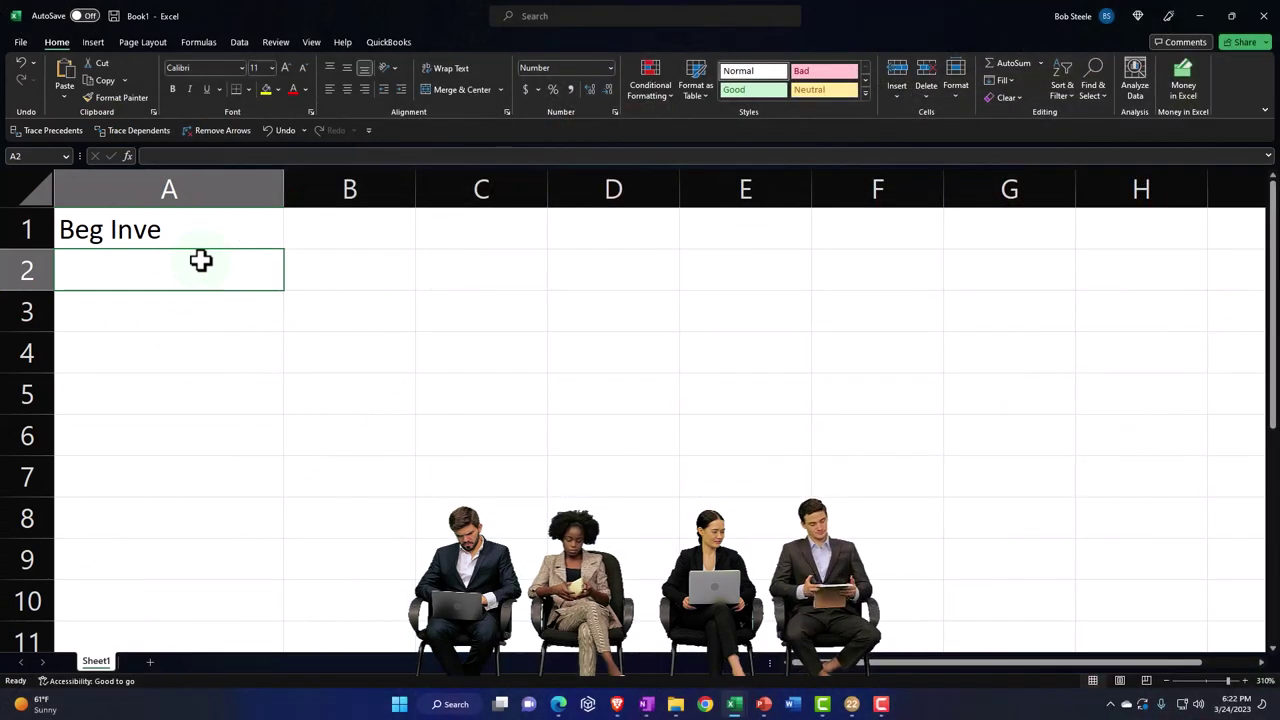
text(Pur)
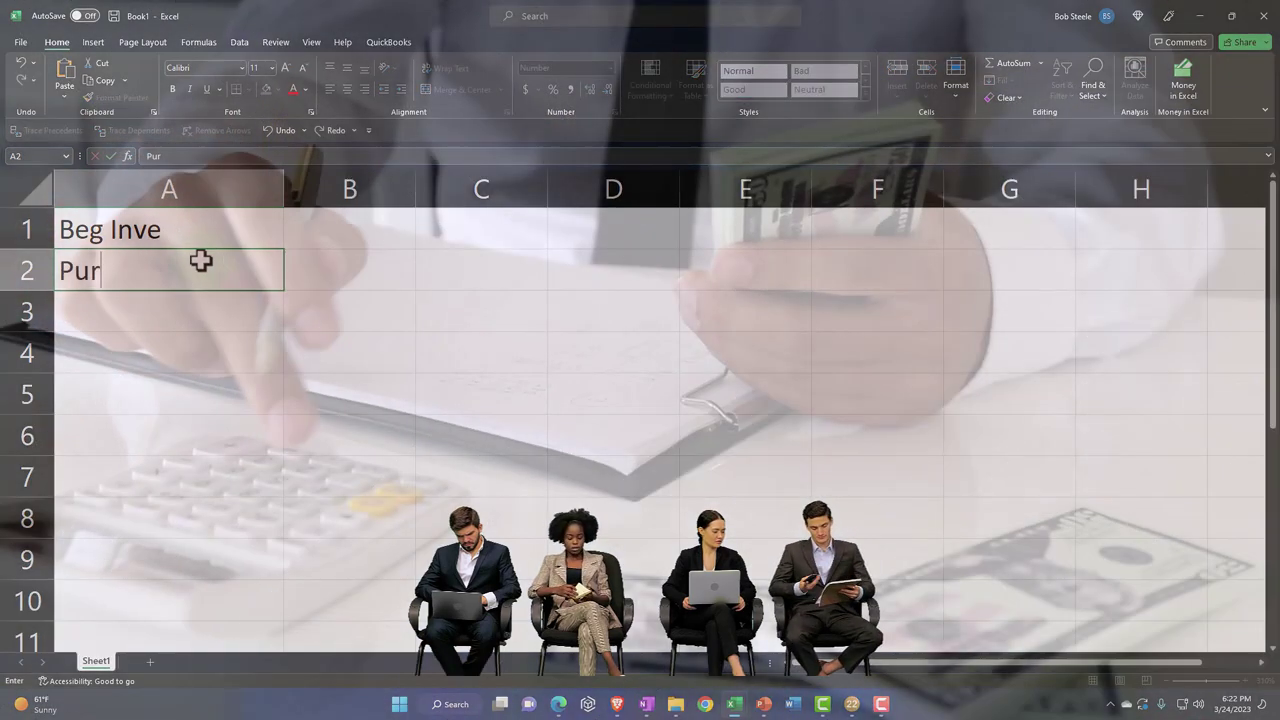
text(chases)
key(Return)
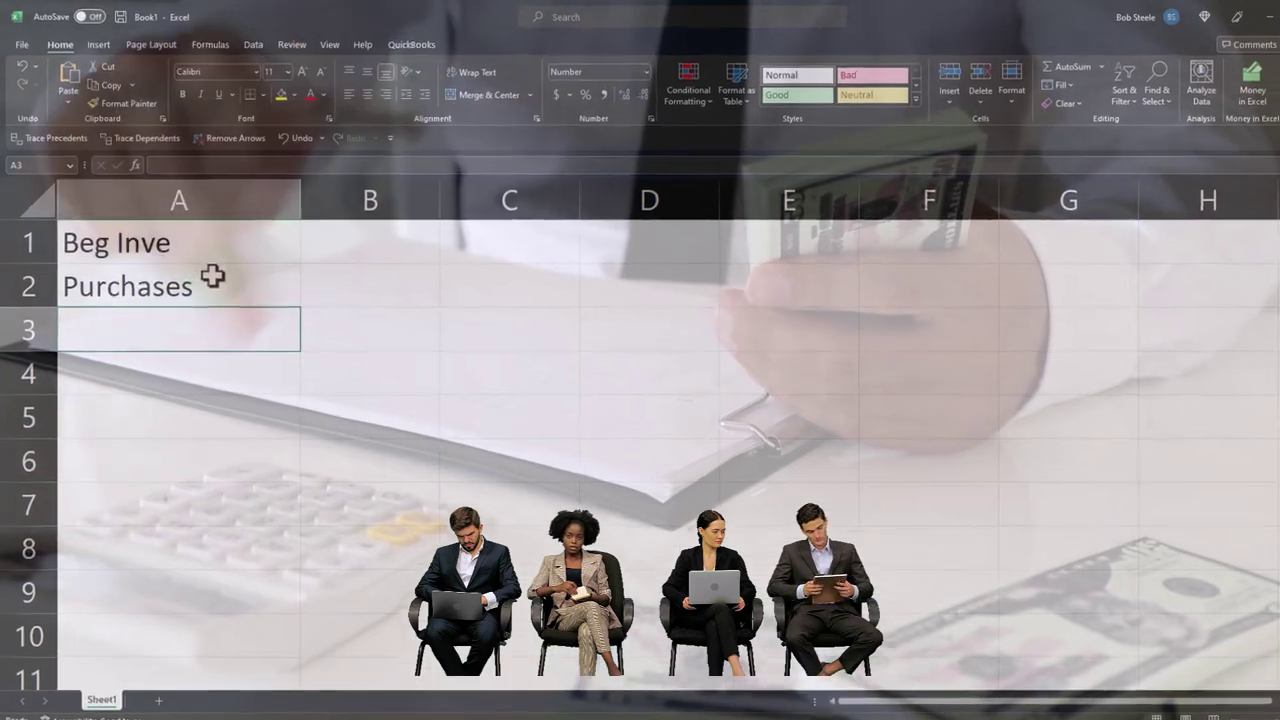
Step: Enter the label "Inventory Available for sale" in cell A3
text(Inventor)
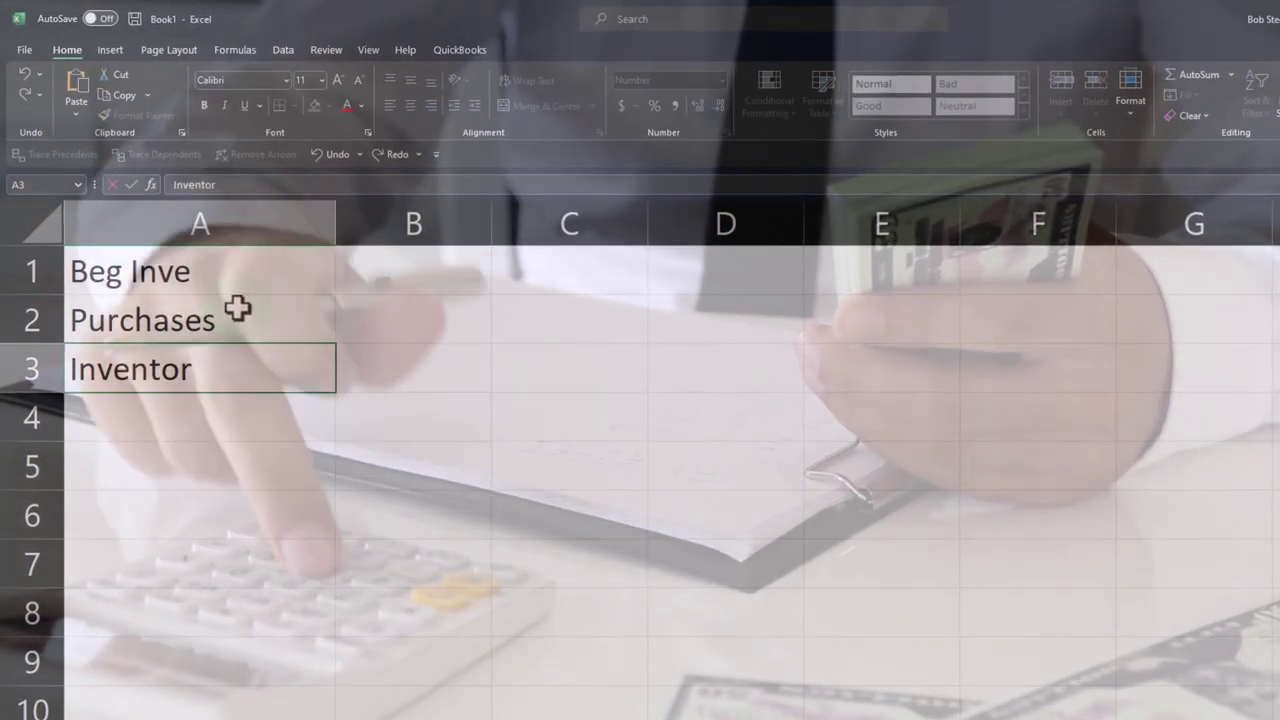
text(y Availabel)
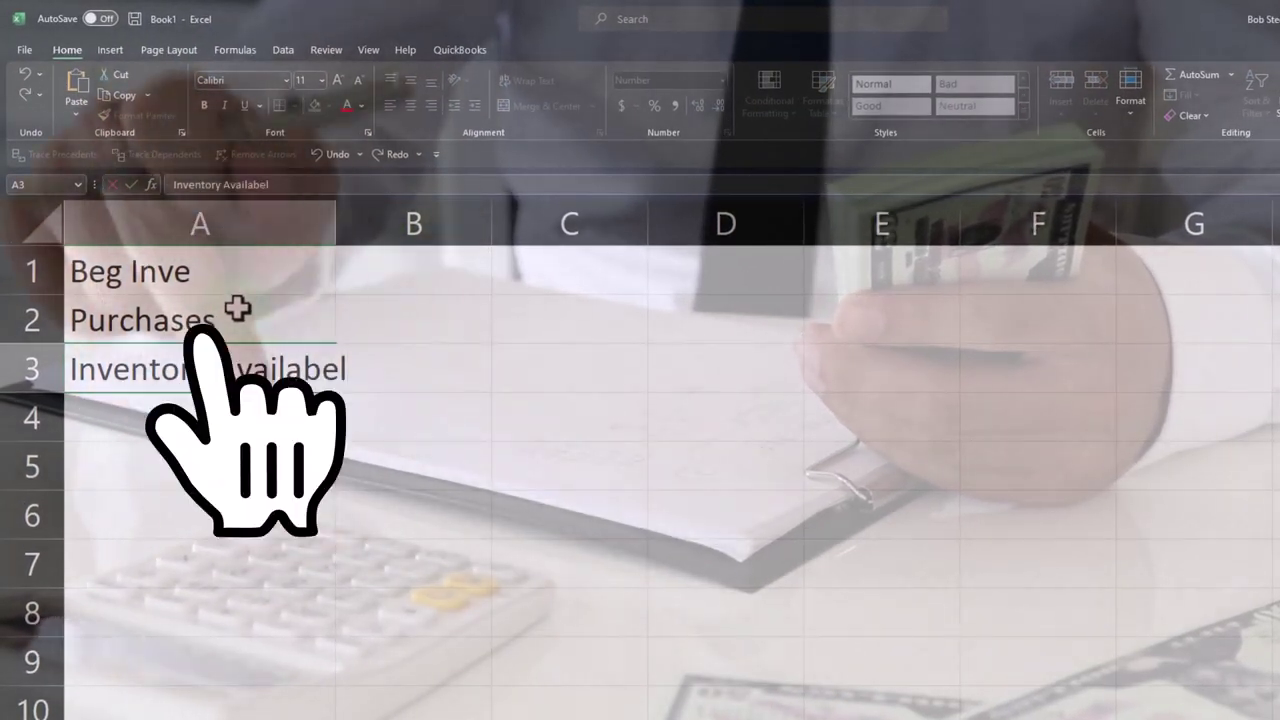
key(BackSpace)
key(BackSpace)
key(BackSpace)
key(BackSpace)
key(BackSpace)
key(BackSpace)
text(aila)
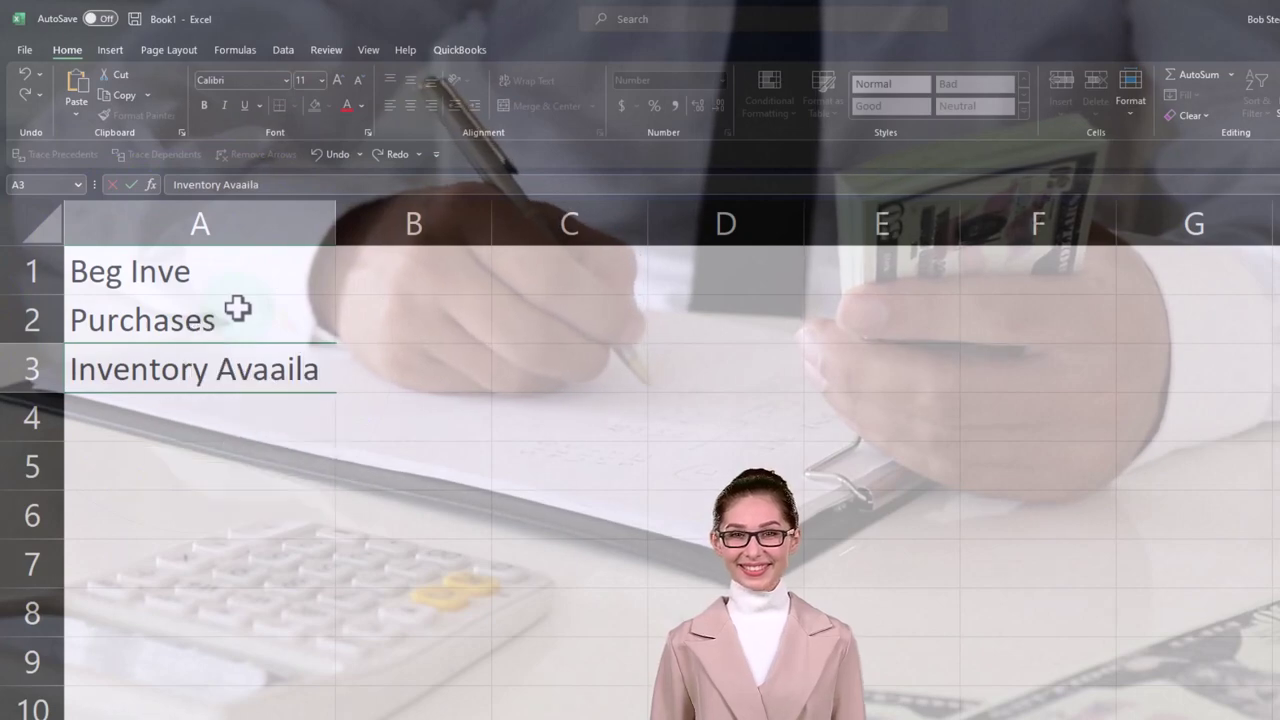
key(BackSpace)
text(ilable f)
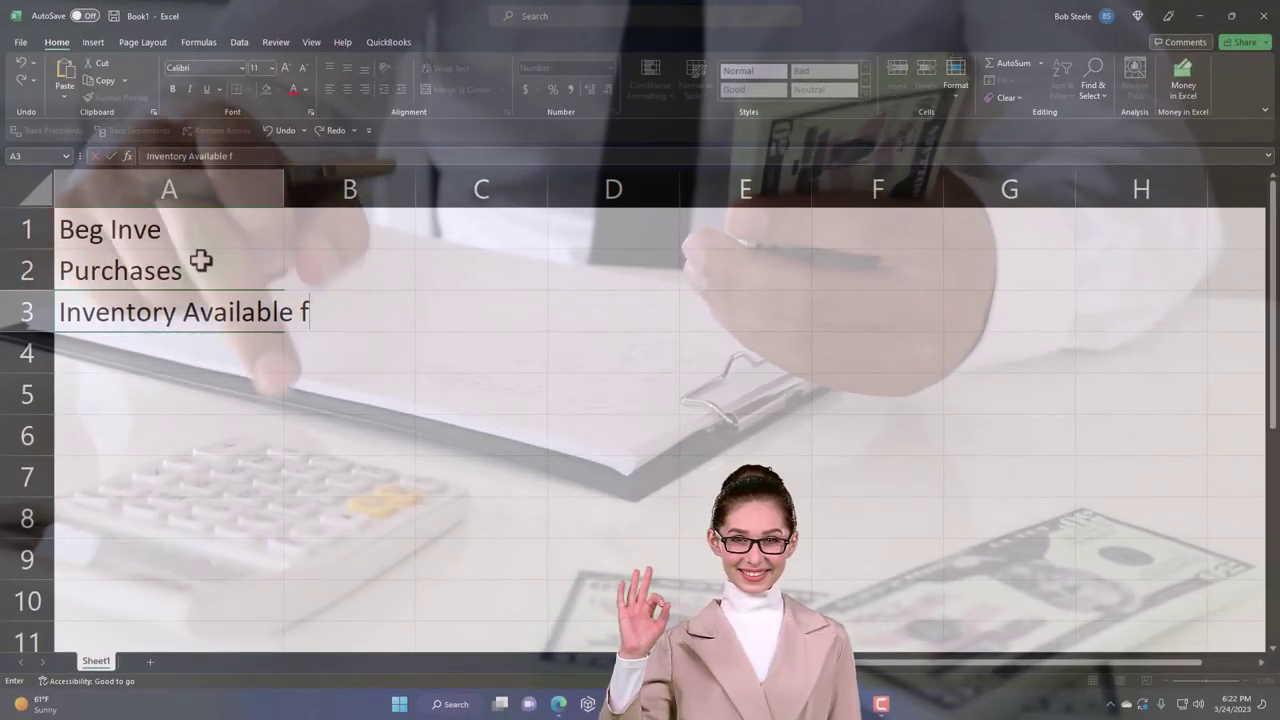
text(or sale)
key(Return)
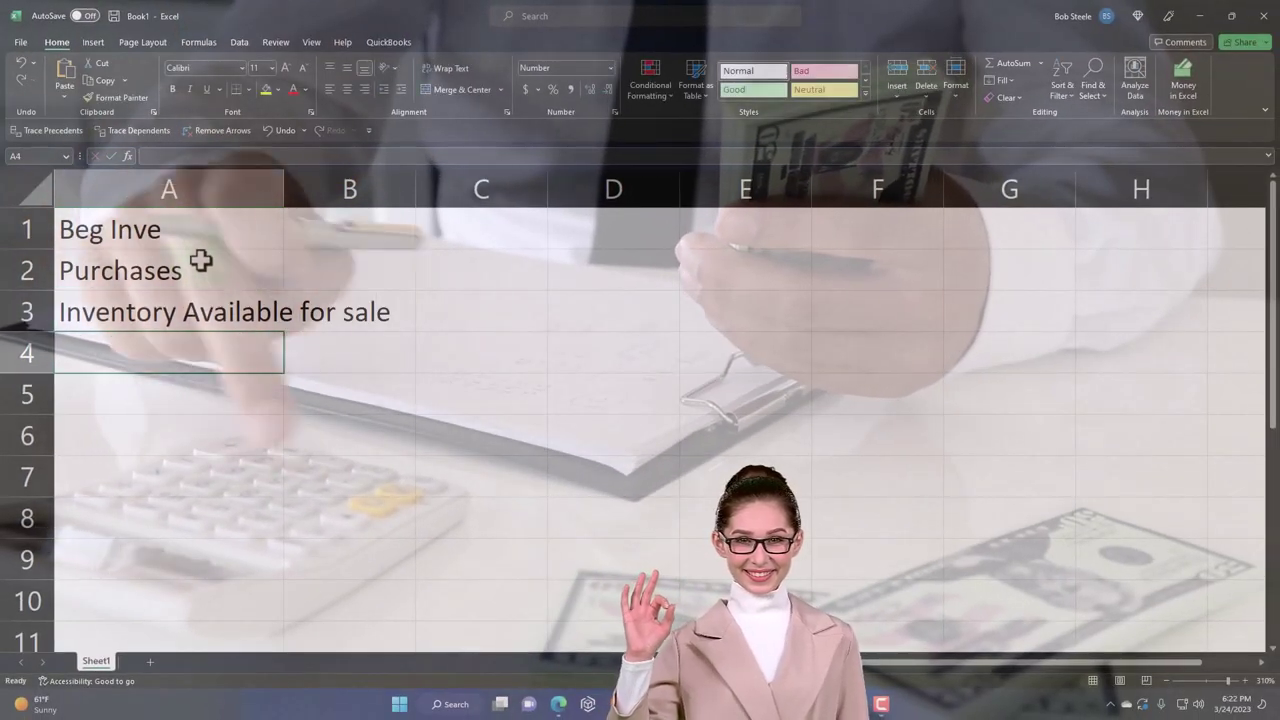
Step: Enter the labels "Ending inventory" in A4 and "COGS" in A5
text(Ending en)
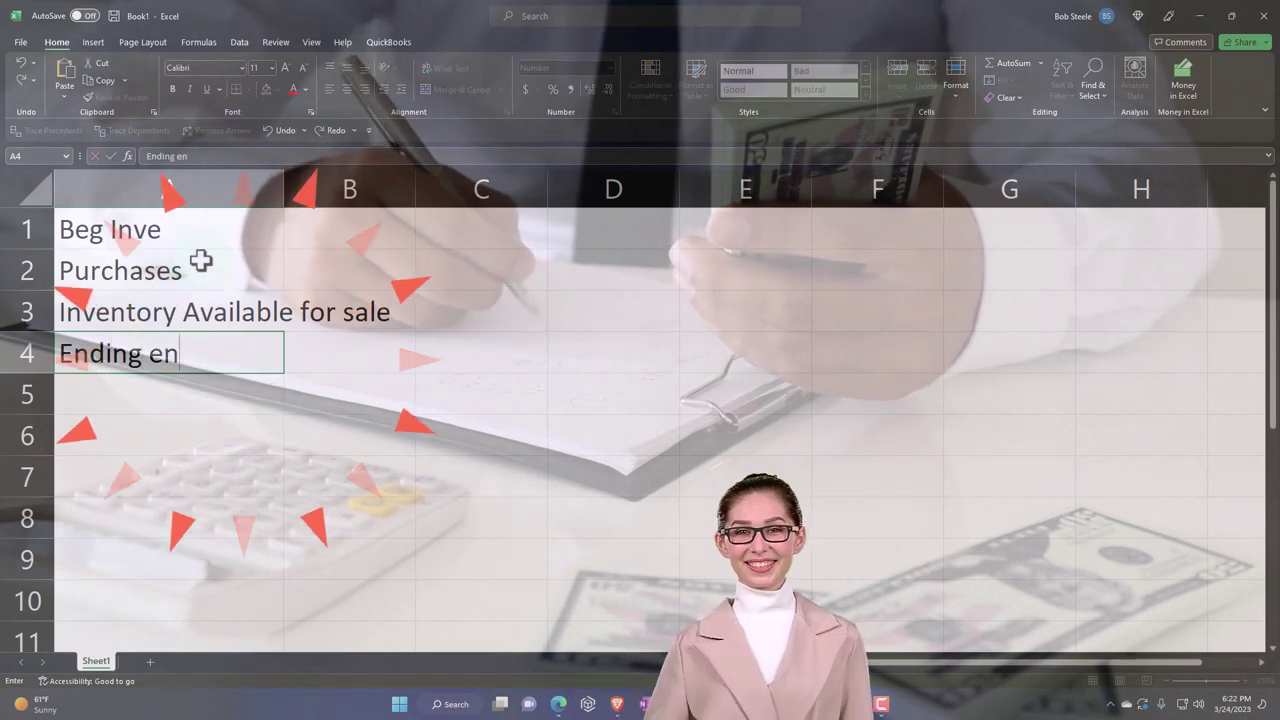
key(BackSpace)
key(BackSpace)
text(inventory)
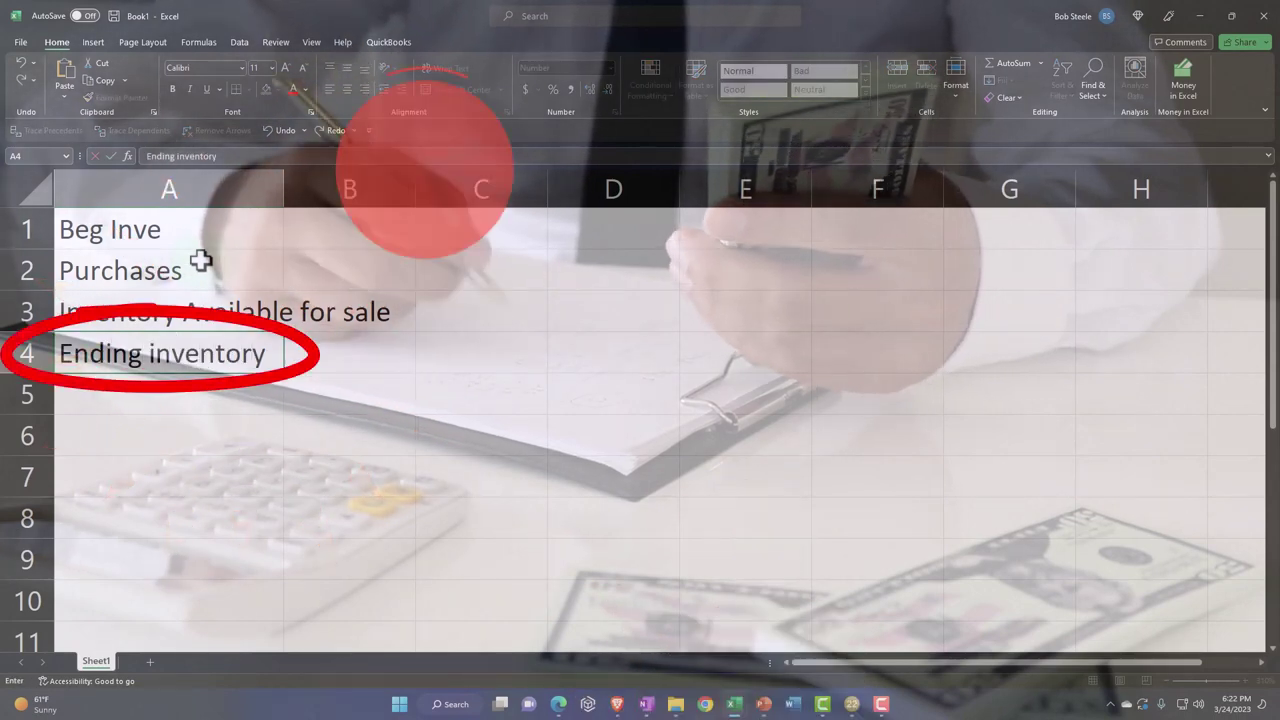
key(Return)
text(COG)
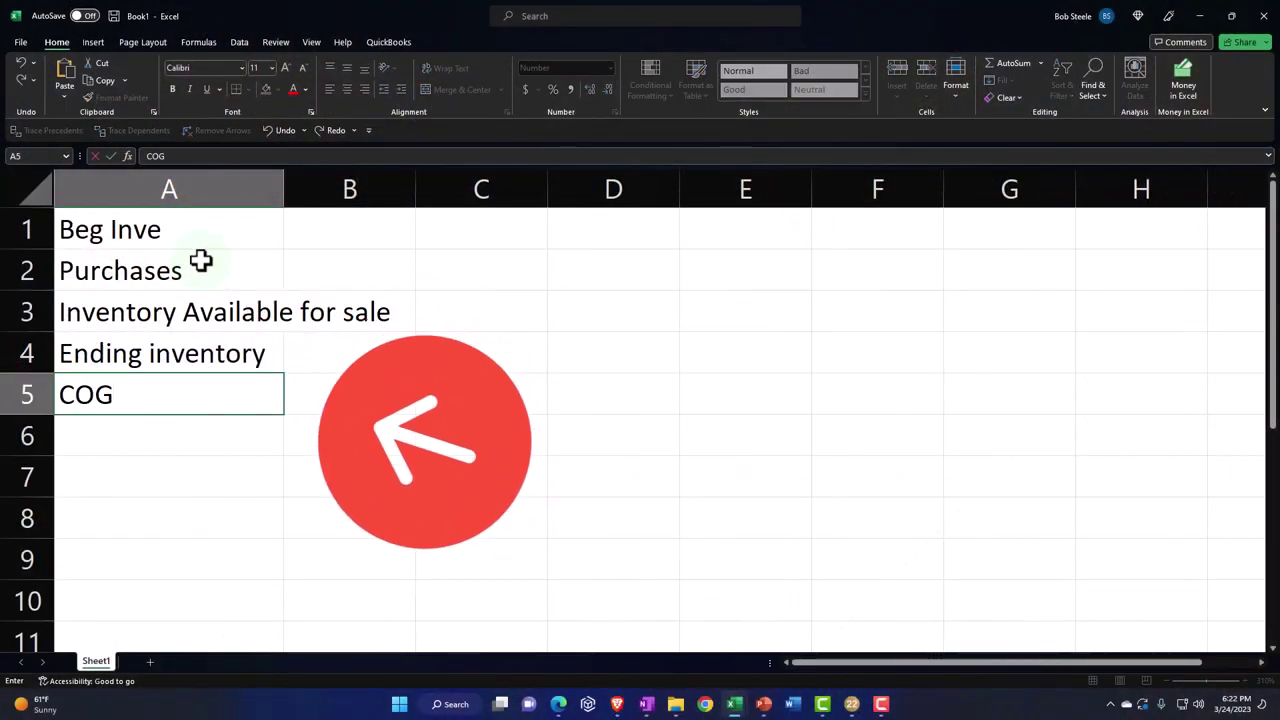
text(S)
key(Return)
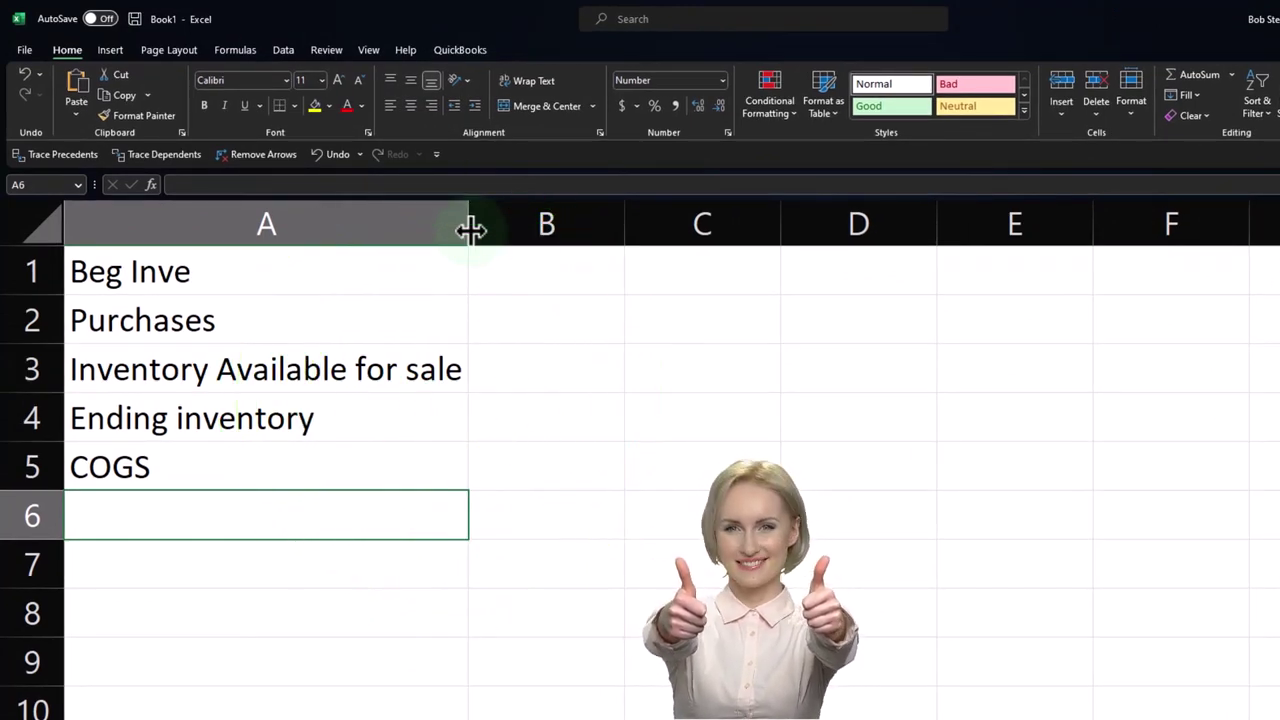
Step: Glance at Schedule C Part III behind the workbook and enter 10,000 as the beginning inventory in B1
click(517, 256)
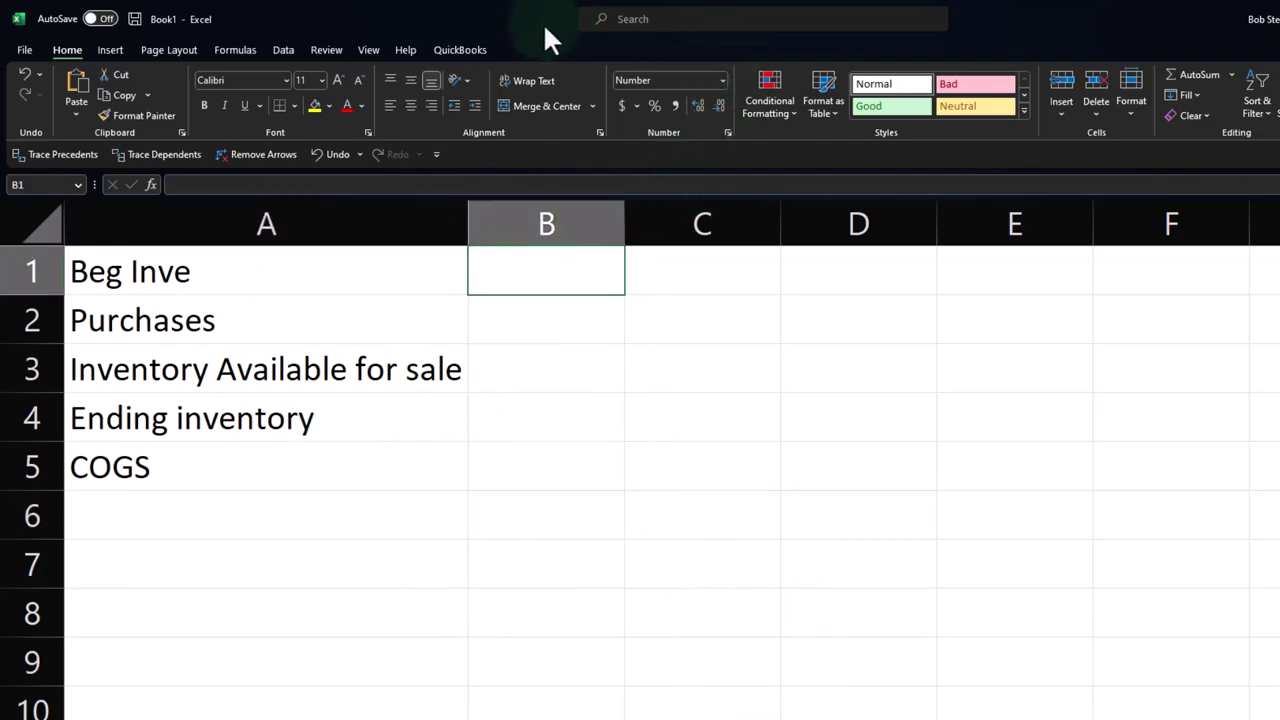
drag(543, 22, 706, 245)
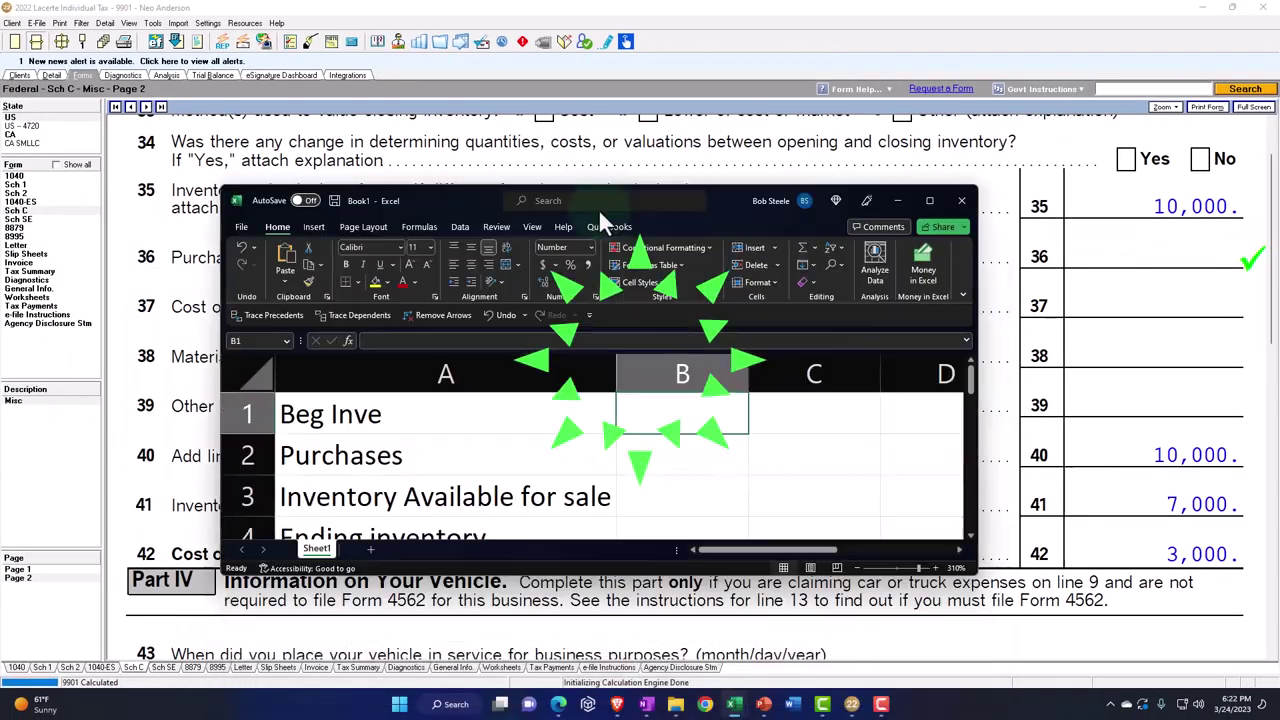
drag(598, 208, 606, 5)
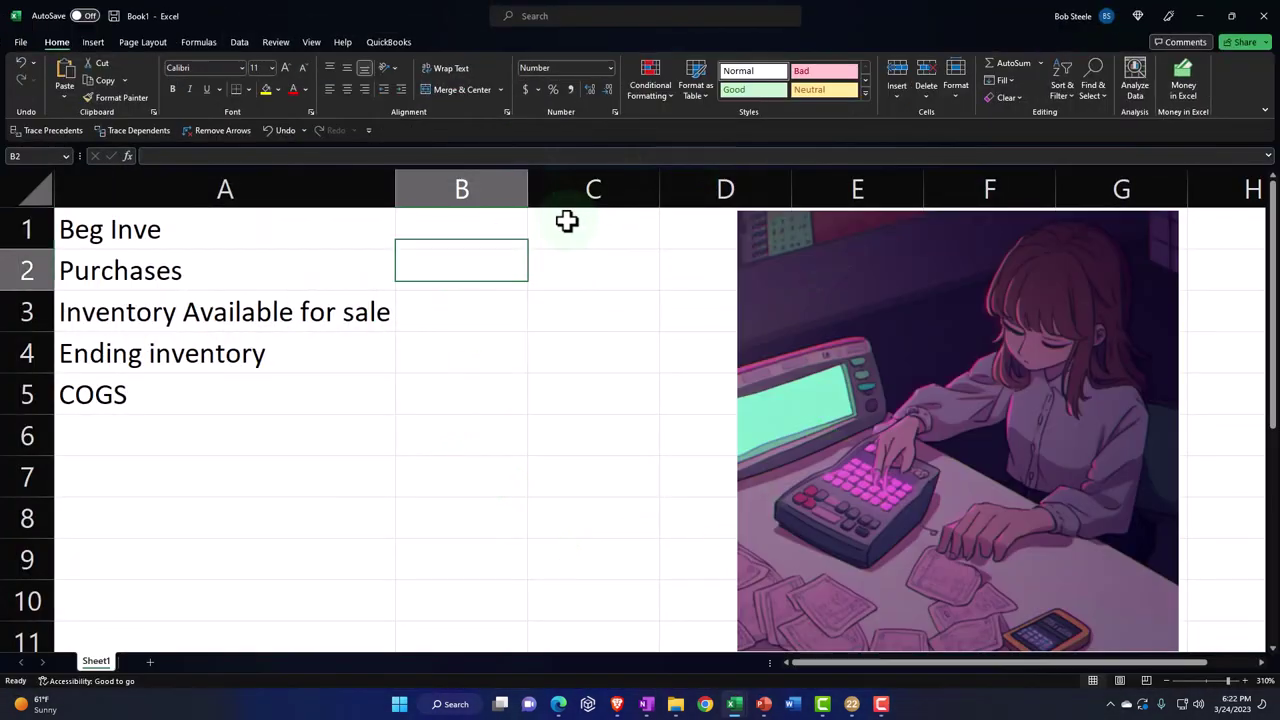
text(100)
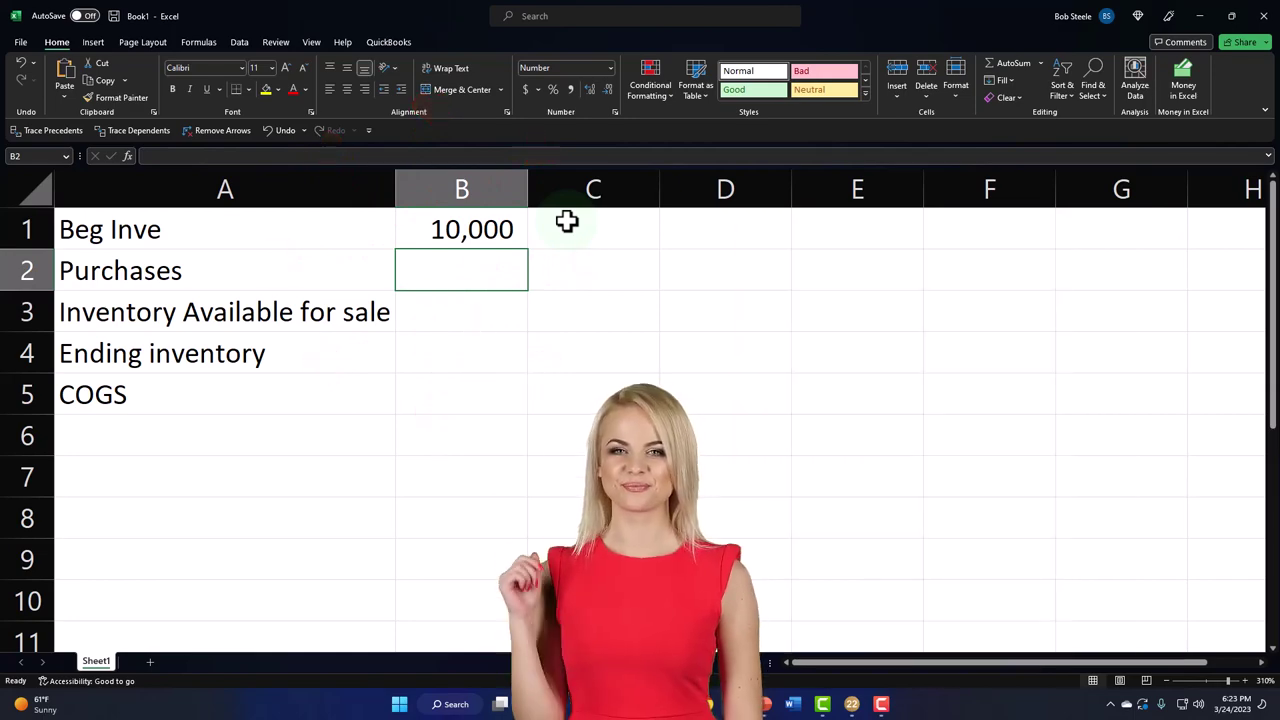
Step: Total beginning inventory and purchases in B3 with a SUM of B1:B2, and enter 7,000 as ending inventory in B4
key(Down)
text(=sum()
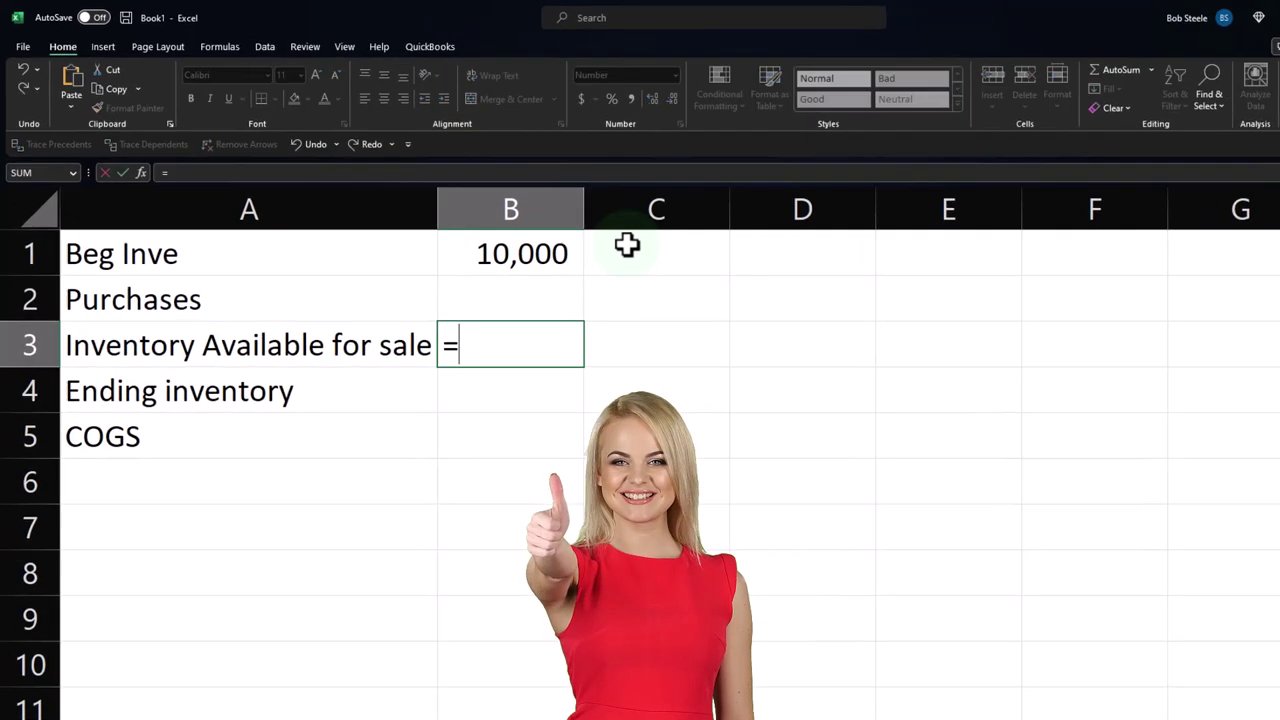
key(Up)
key(shift+Up)
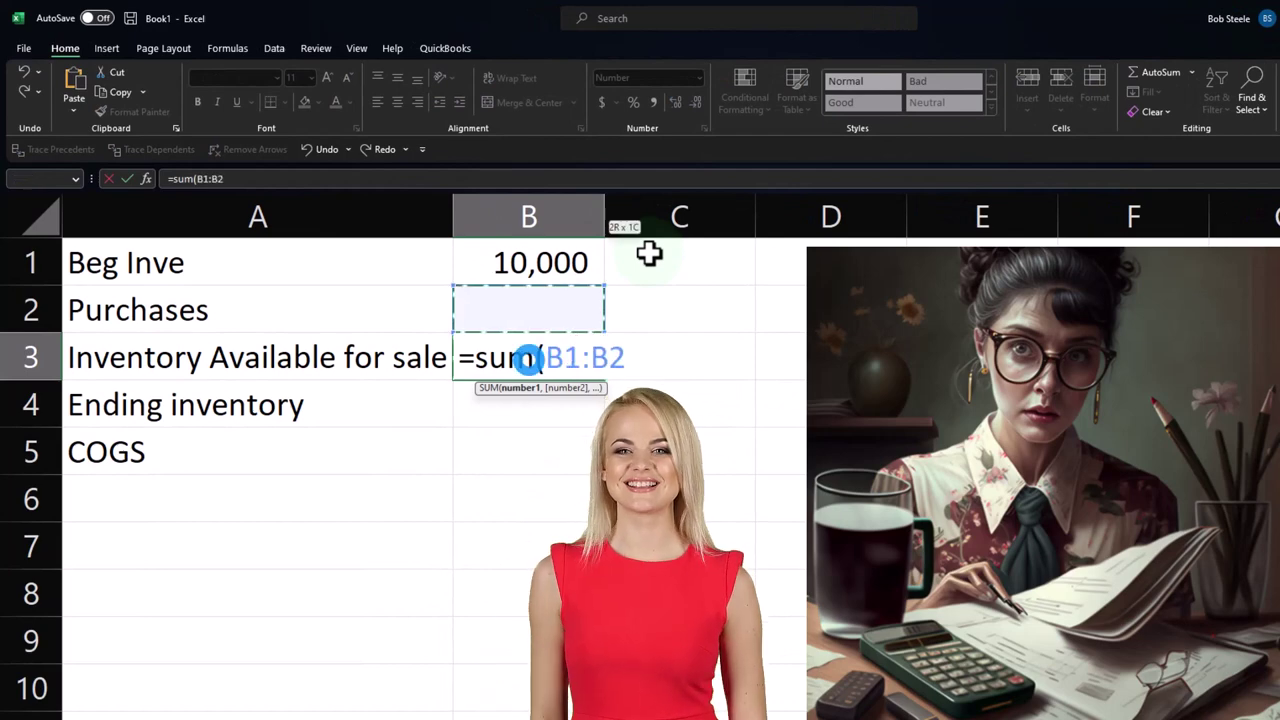
key(Return)
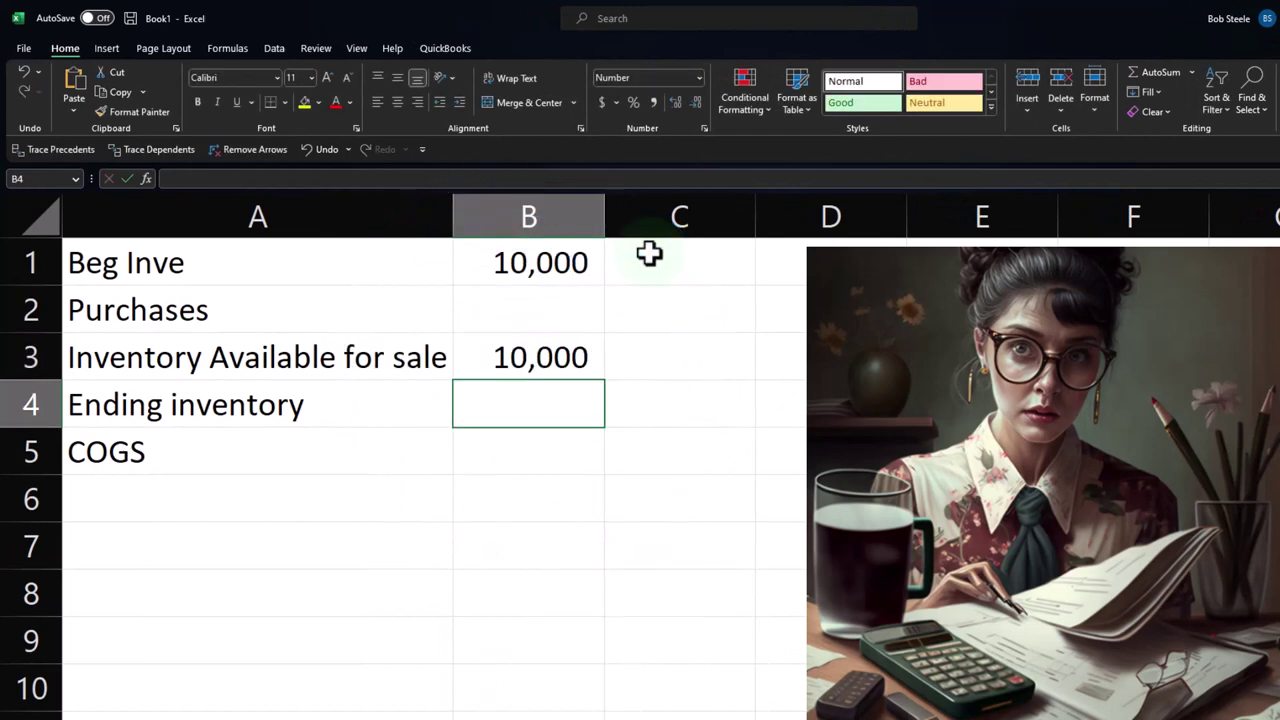
text(7000)
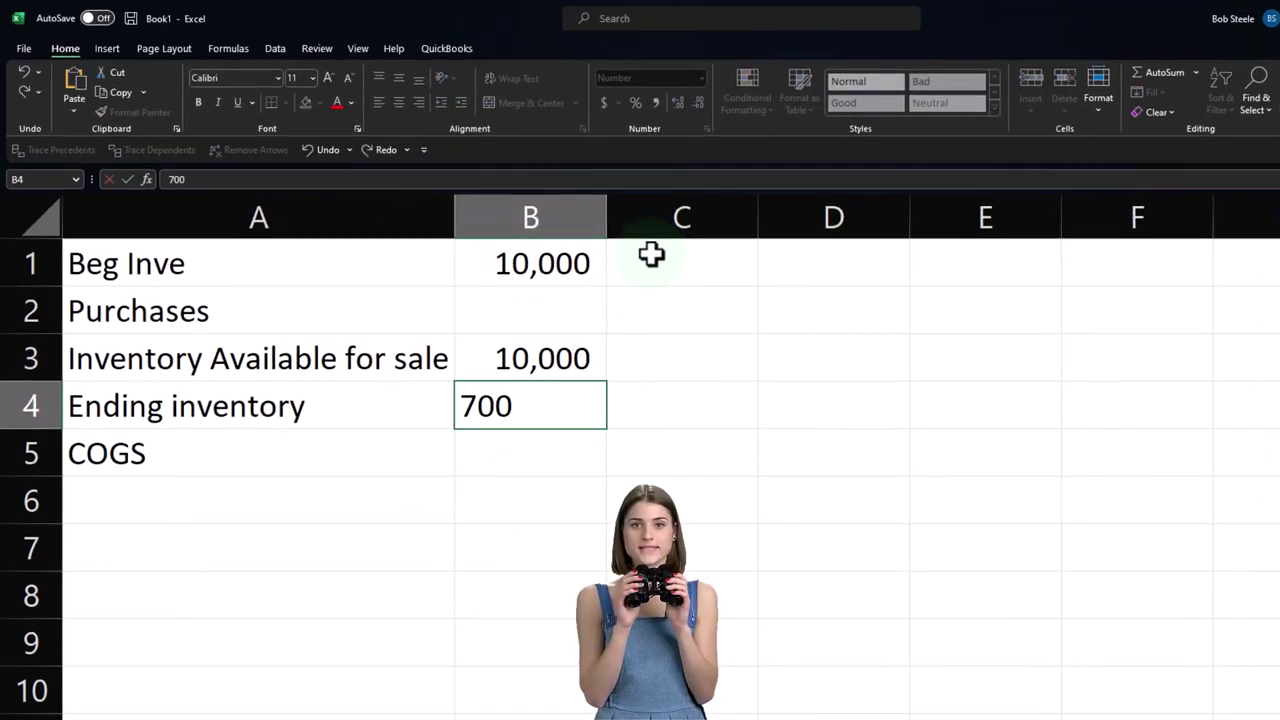
key(Return)
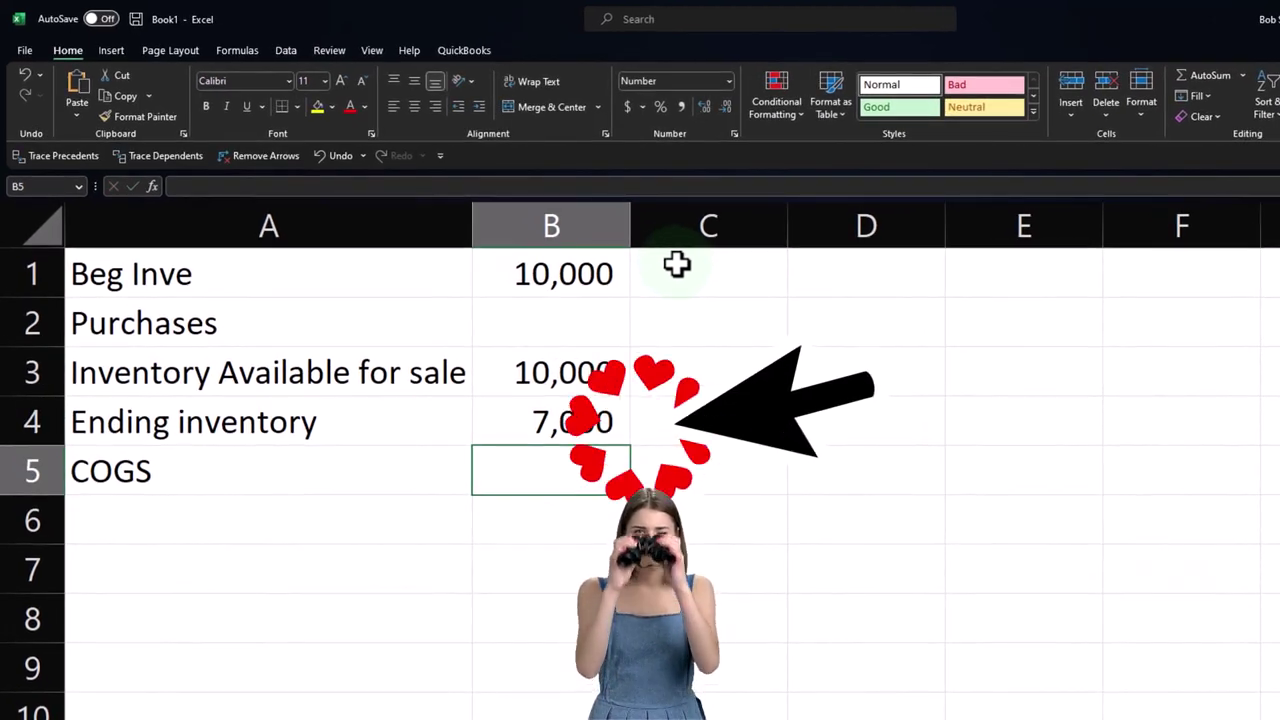
Step: Calculate COGS in B5 by subtracting ending inventory from inventory available for sale with =B3-B4
text(=)
key(Up)
key(Up)
text(-)
key(Up)
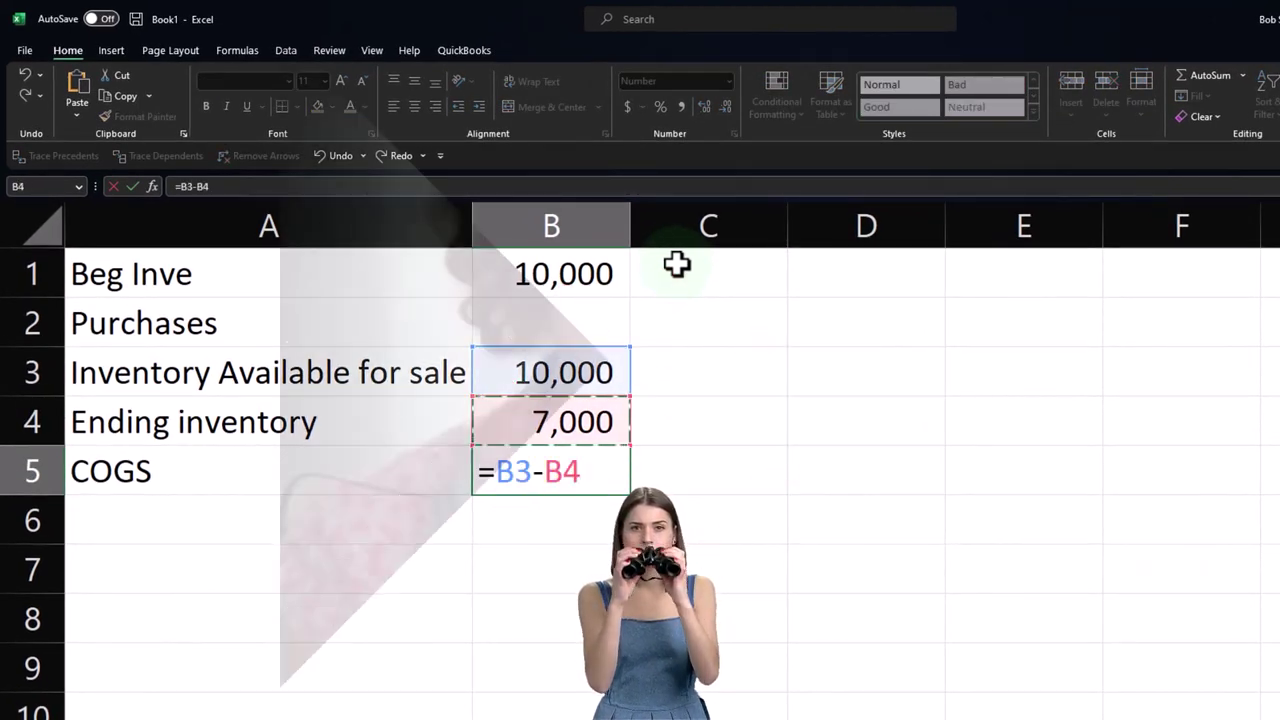
key(Return)
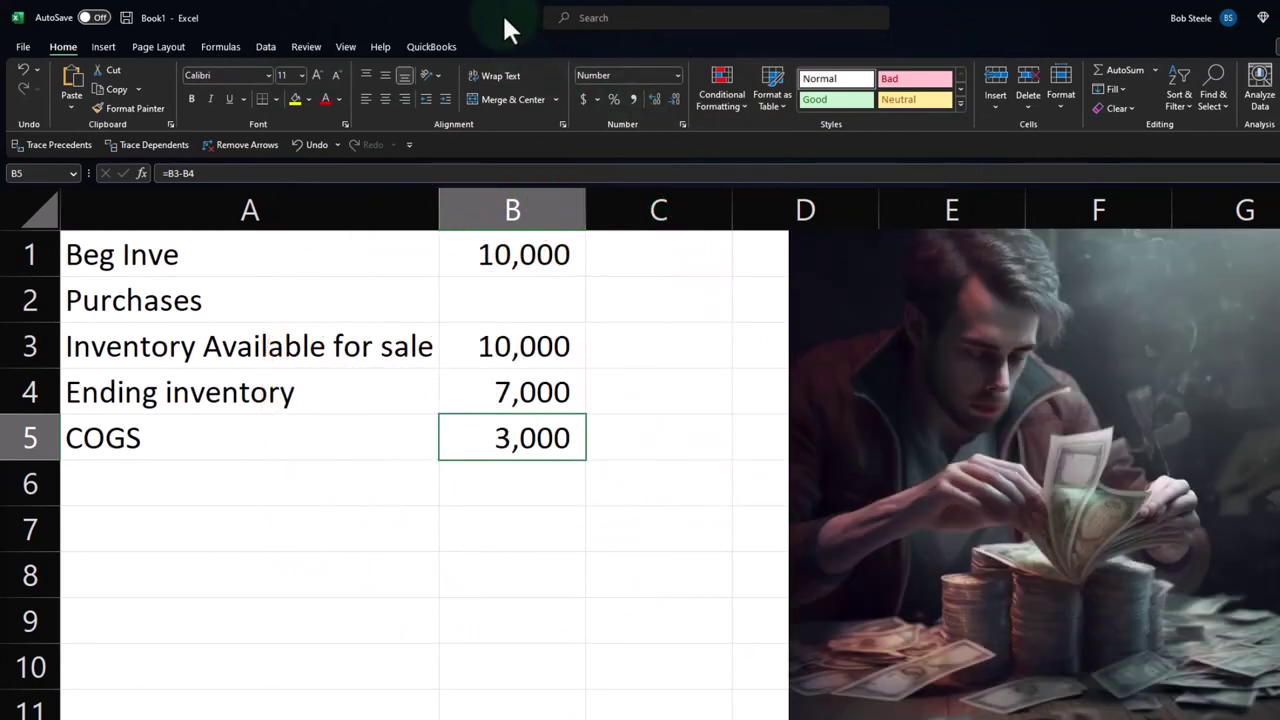
Step: Replace the COGS formula in B5 with the fixed amount 70,000
text(70)
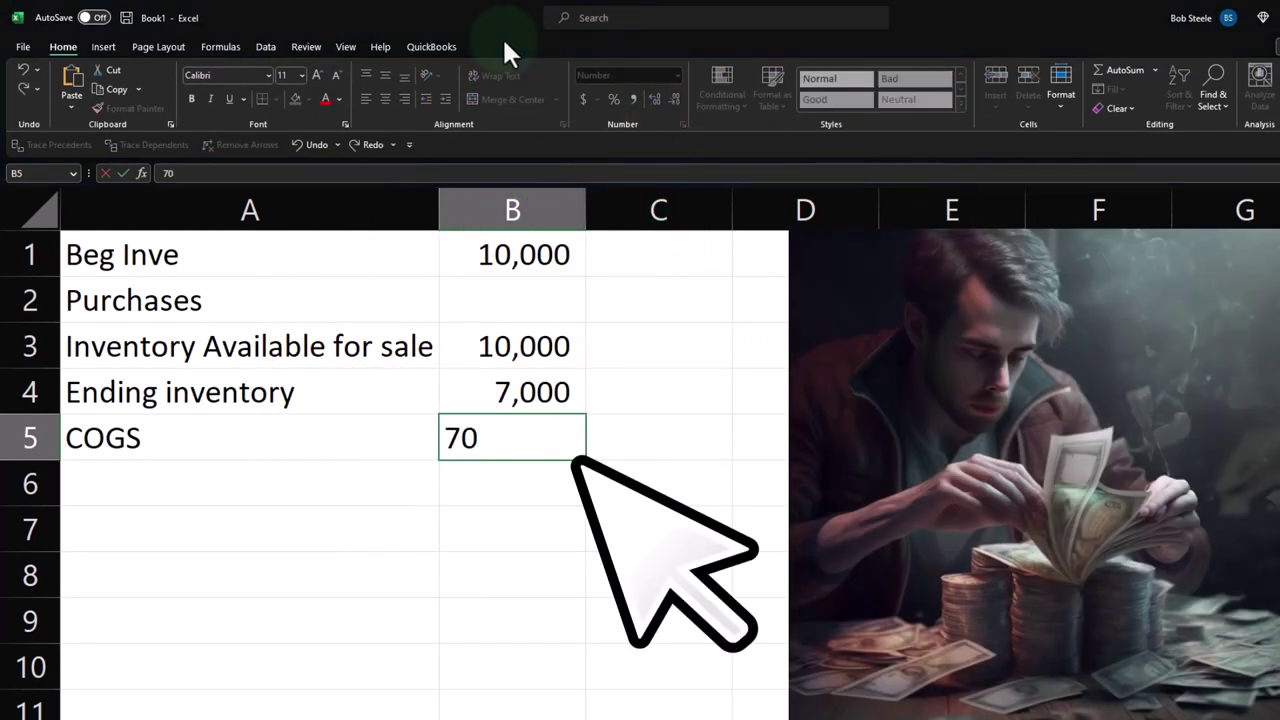
text(,000)
key(Return)
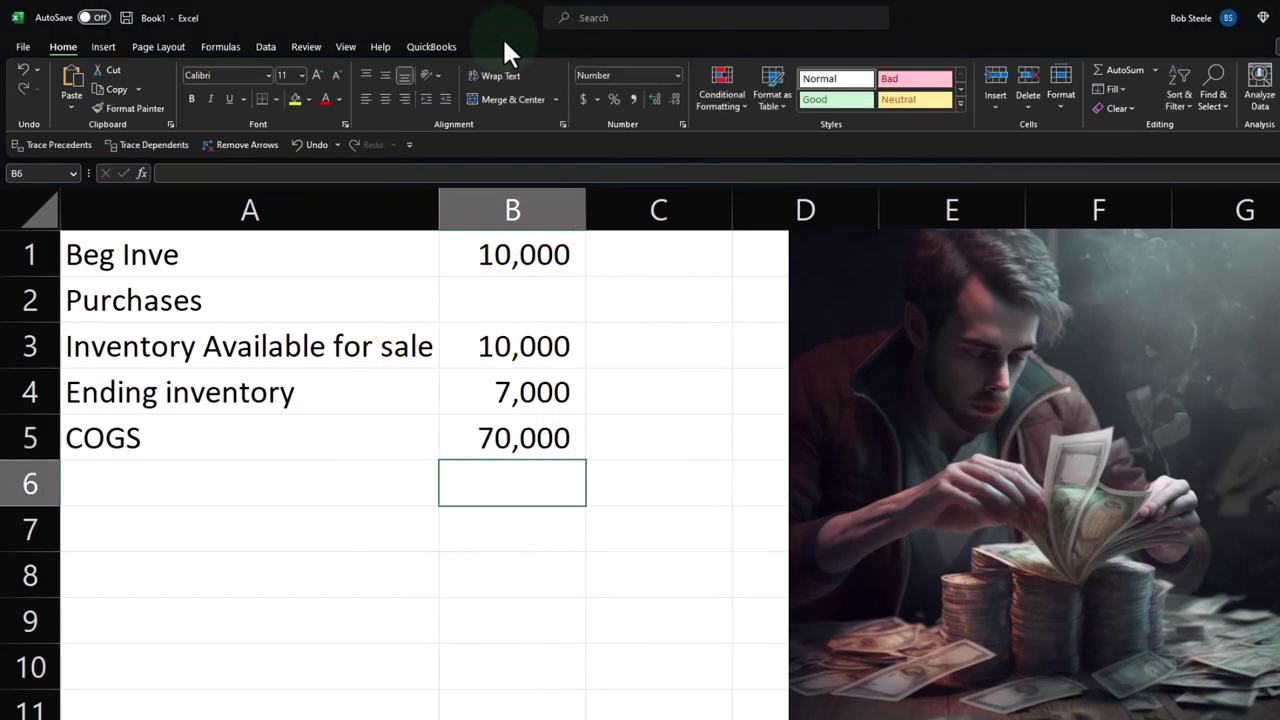
Step: Write the equation 10000+x-7000=70000 as text in D2 to express the unknown purchases
key(Up)
key(Up)
key(Up)
key(Up)
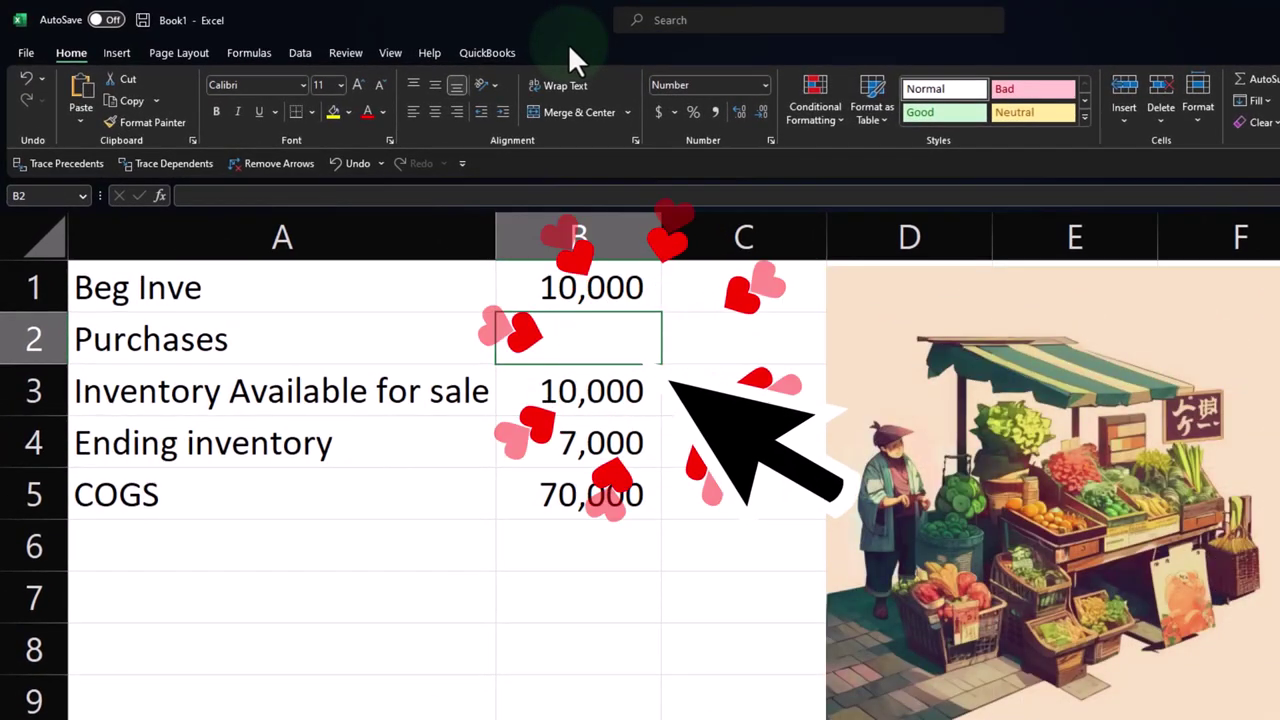
key(Right)
key(Right)
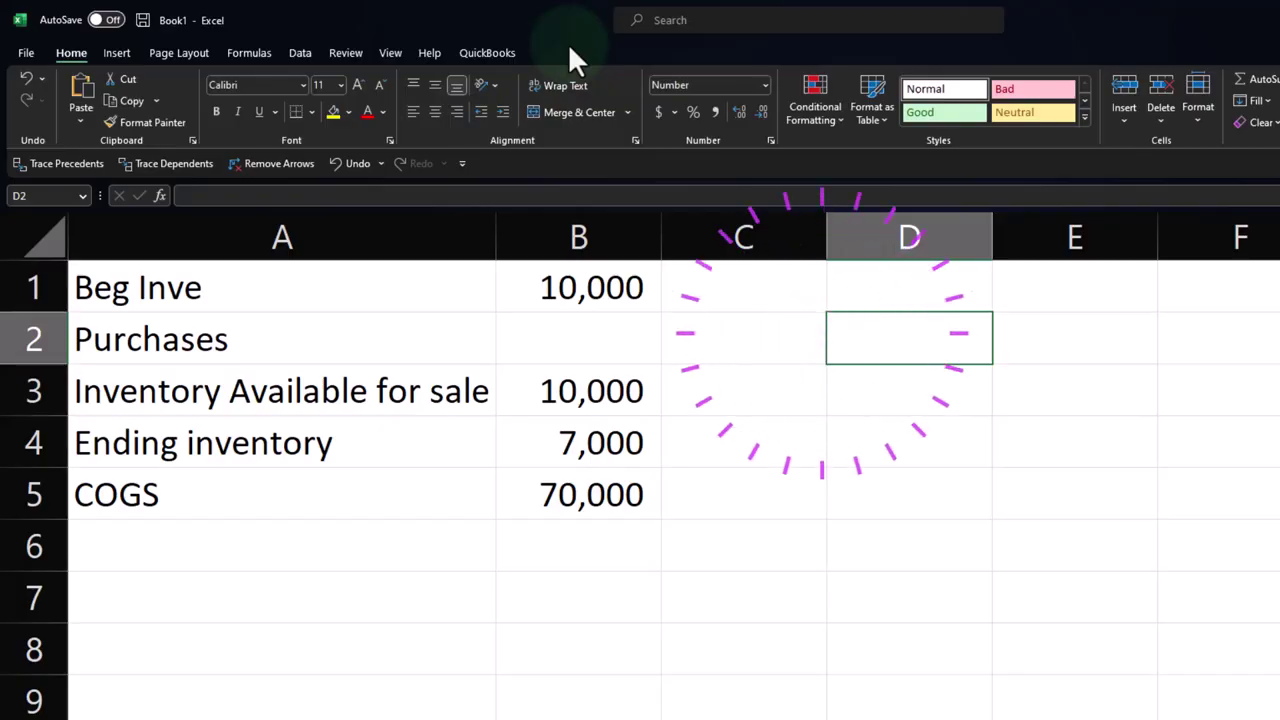
text(10000)
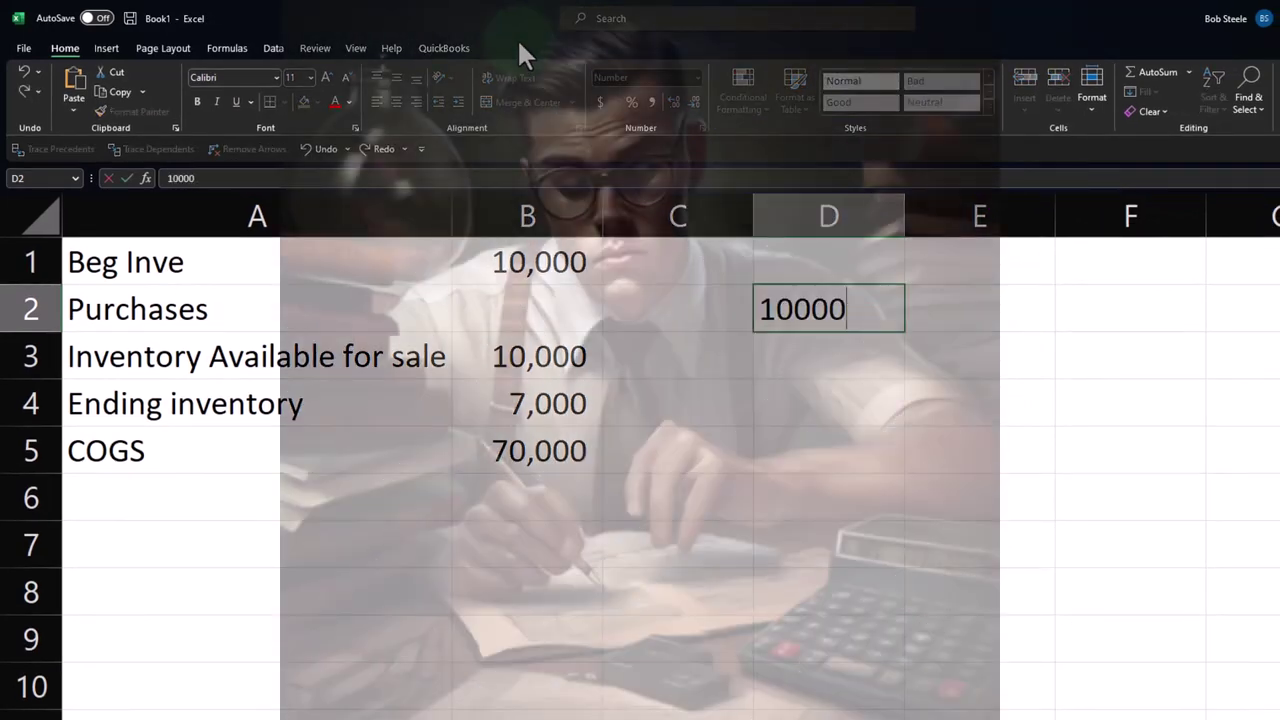
text(+x)
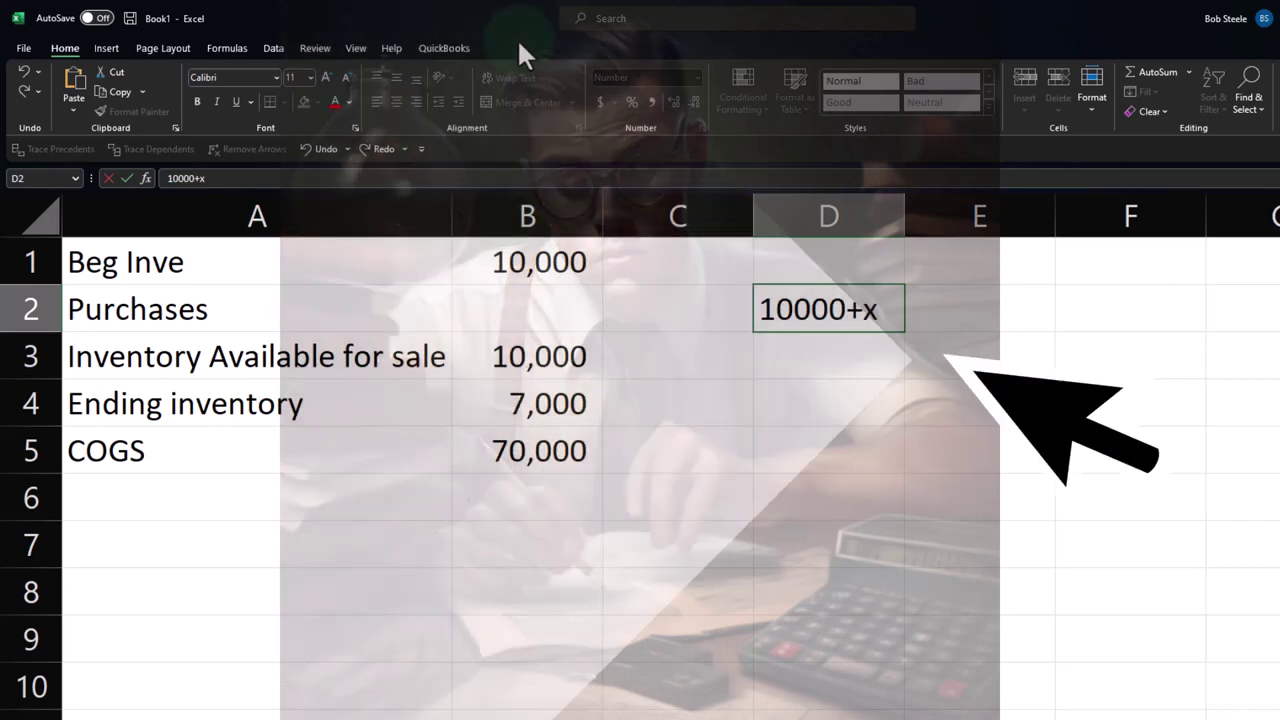
text(-)
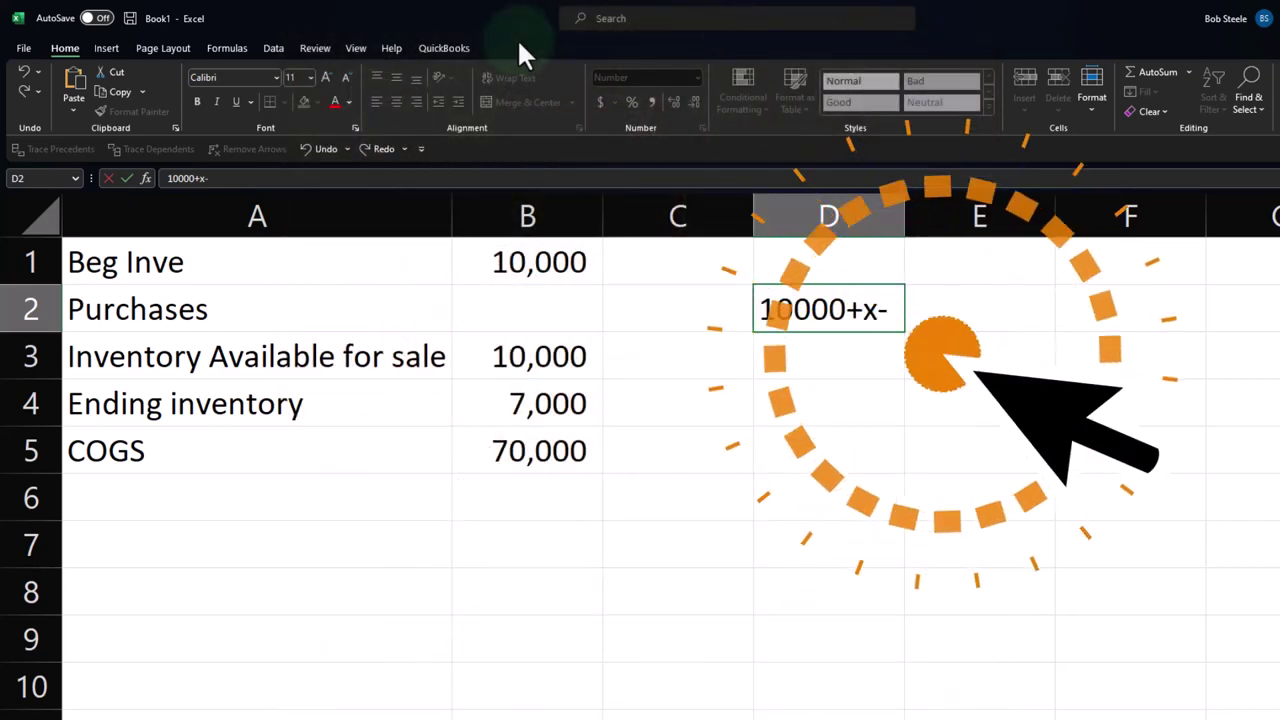
text(7000=70000)
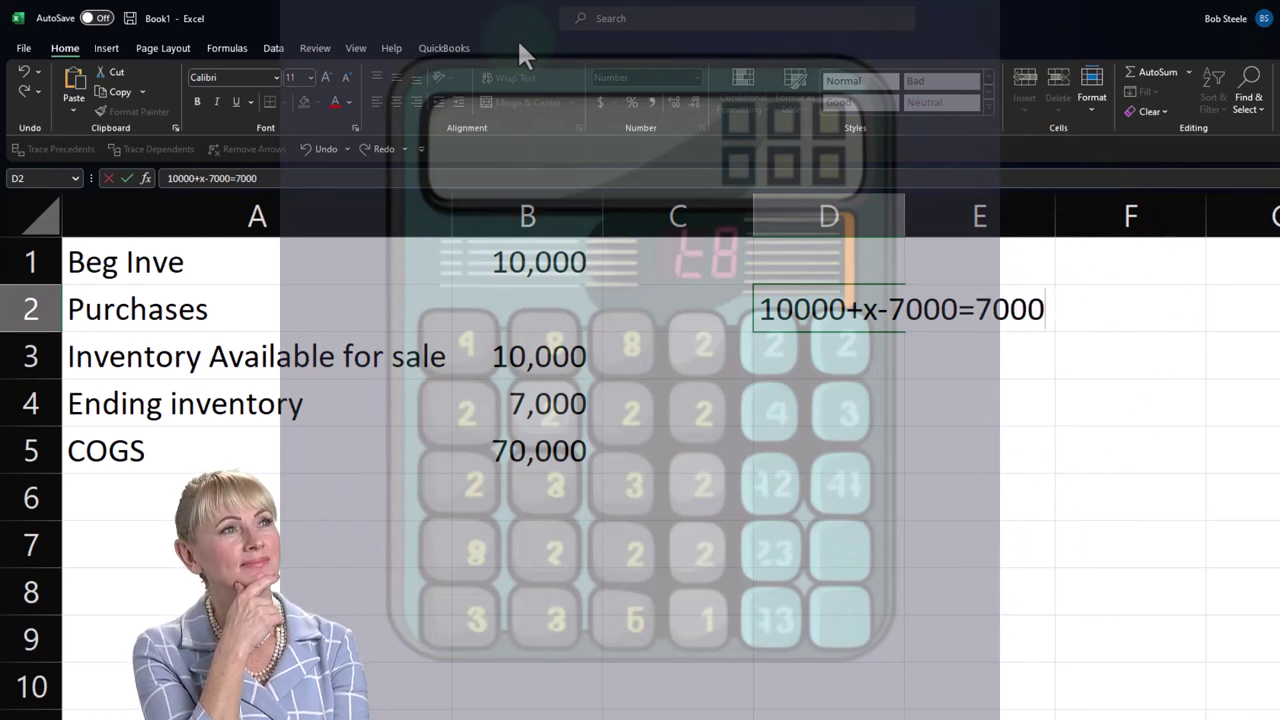
key(Return)
key(Return)
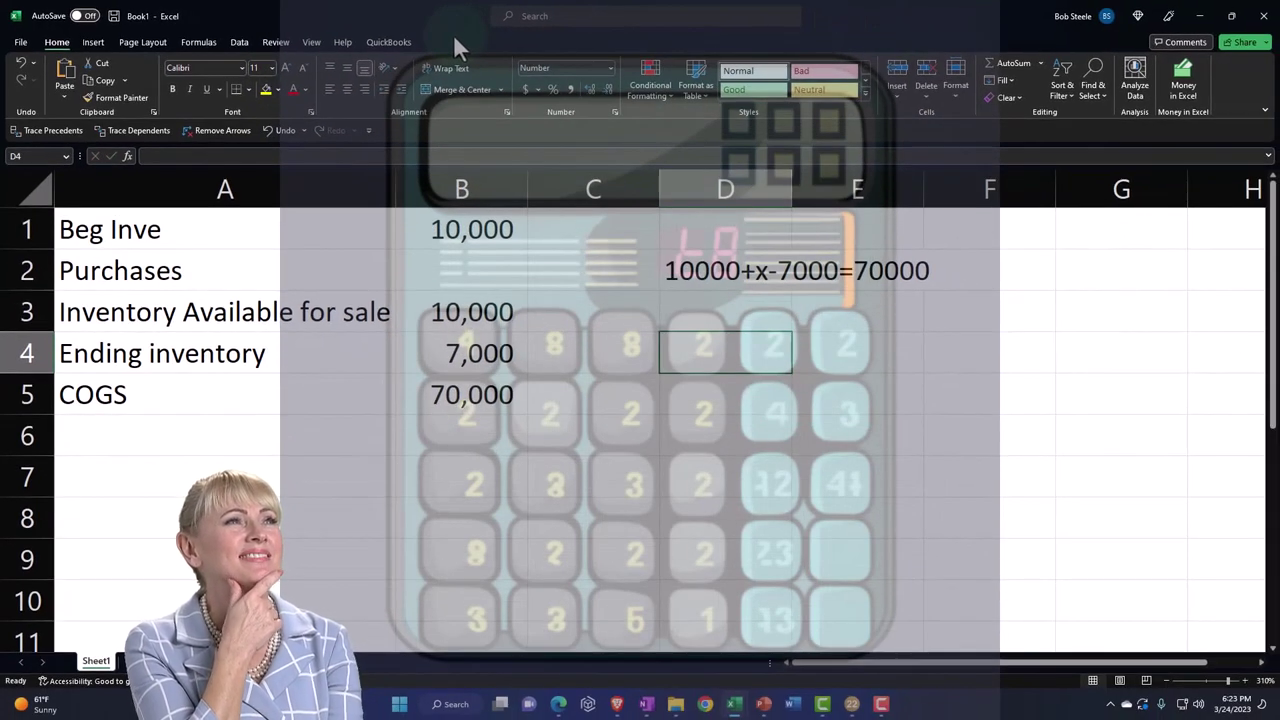
Step: Replace the fixed COGS amount in B5 with the formula =B3-B4
key(Left)
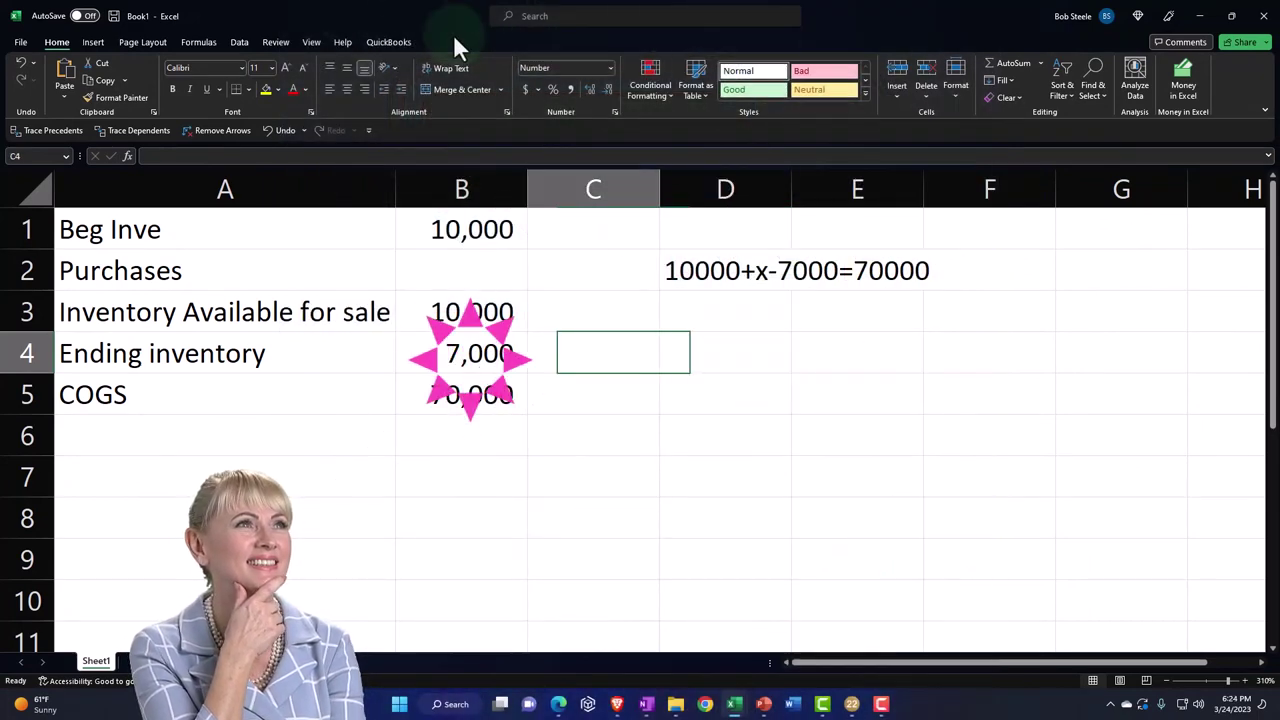
key(Left)
key(Left)
key(Down)
key(Right)
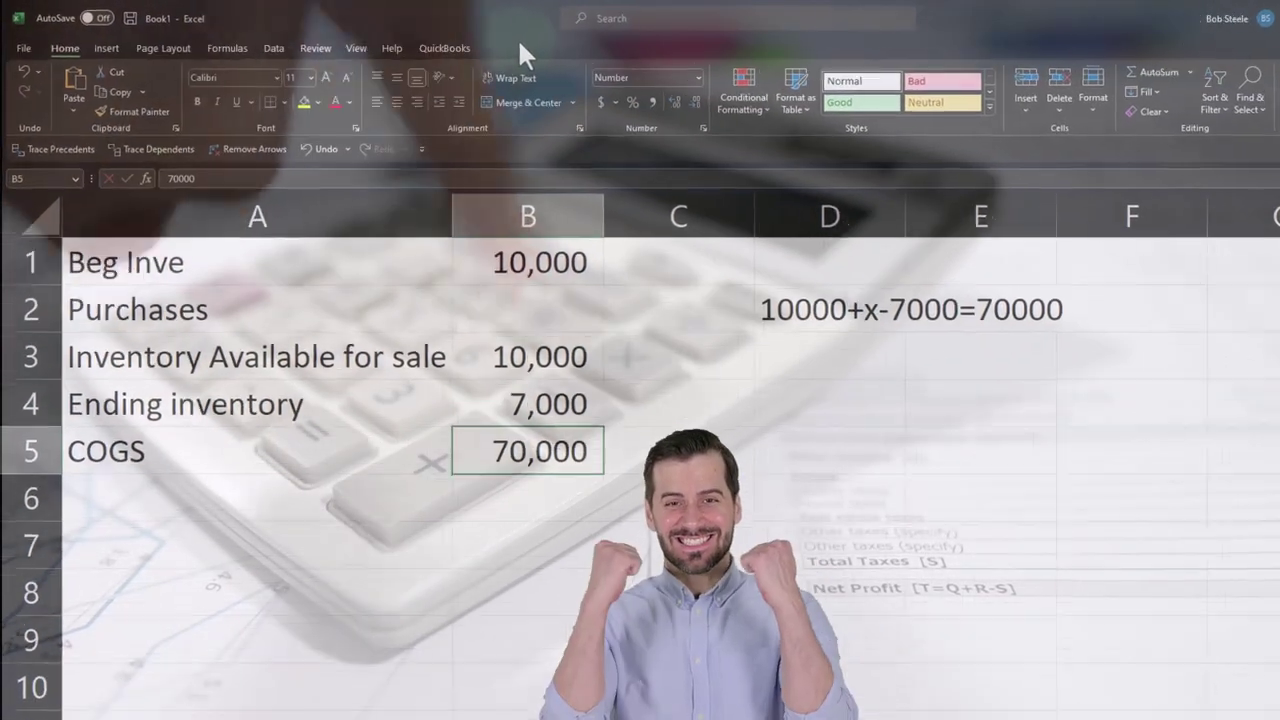
text(=)
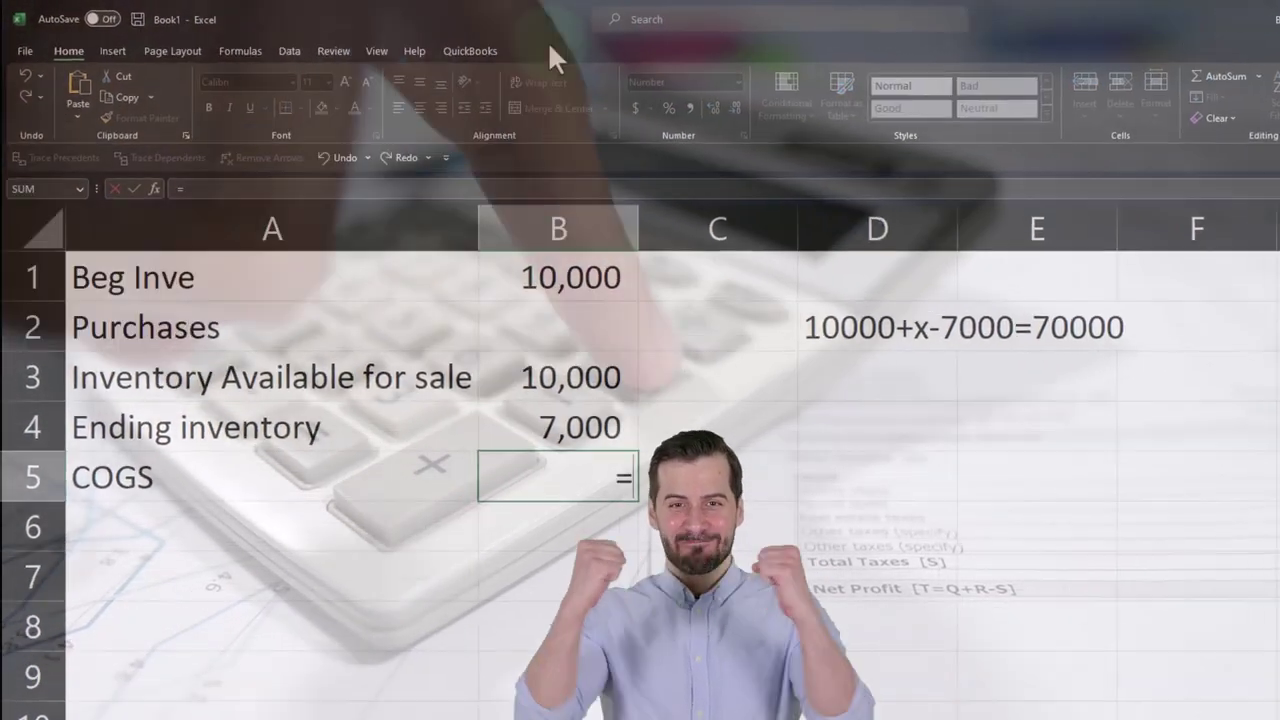
text(B3-B4)
key(Return)
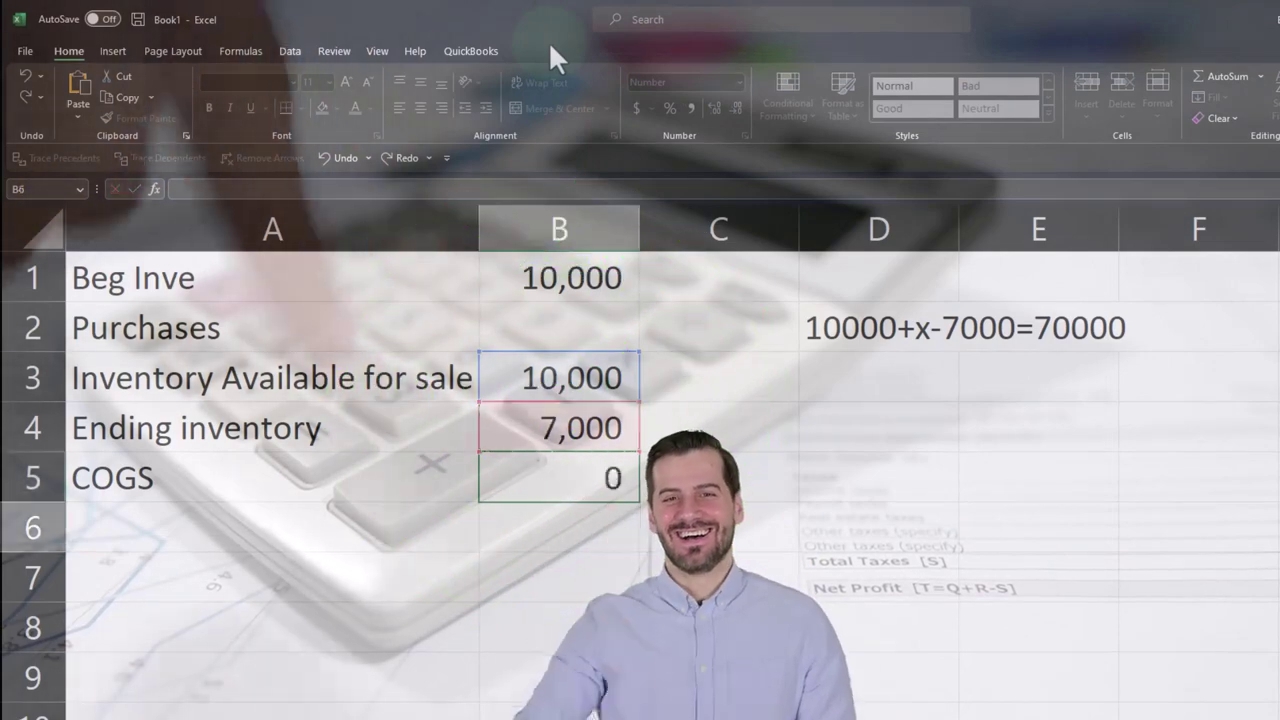
Step: Fill the empty purchases cell B2 with yellow and underline the ending inventory amount in B4
key(Up)
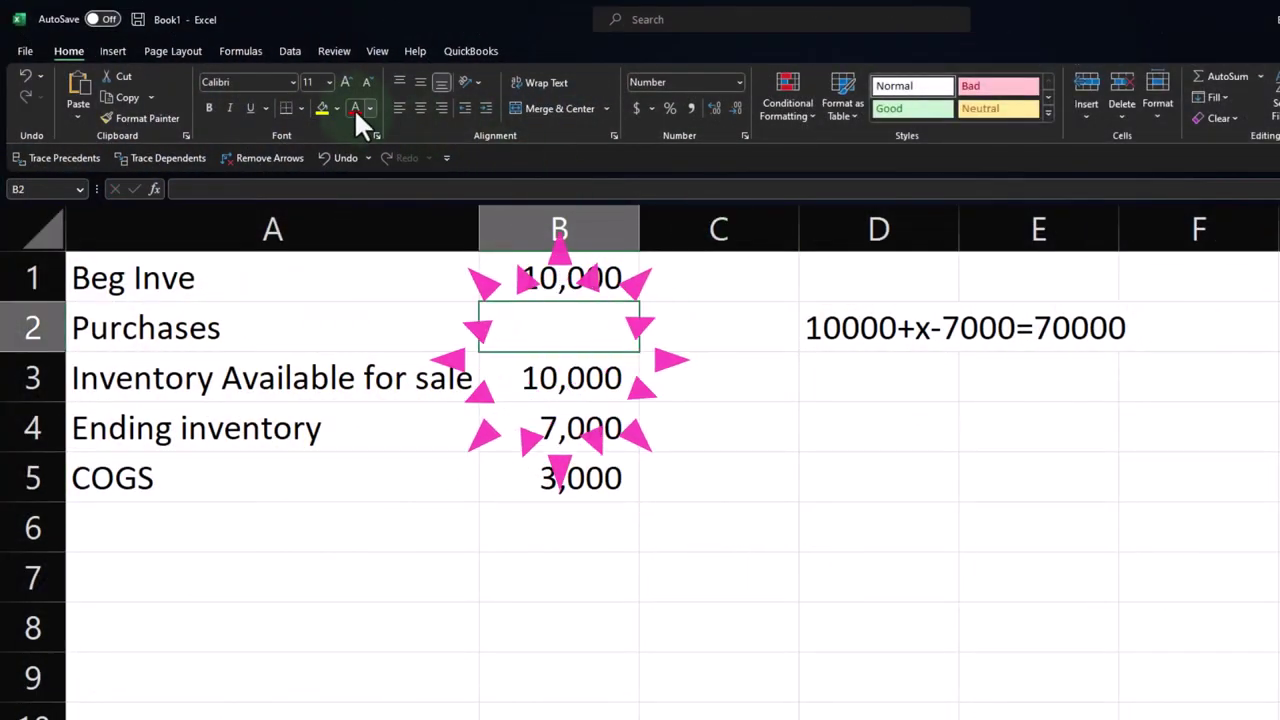
click(323, 106)
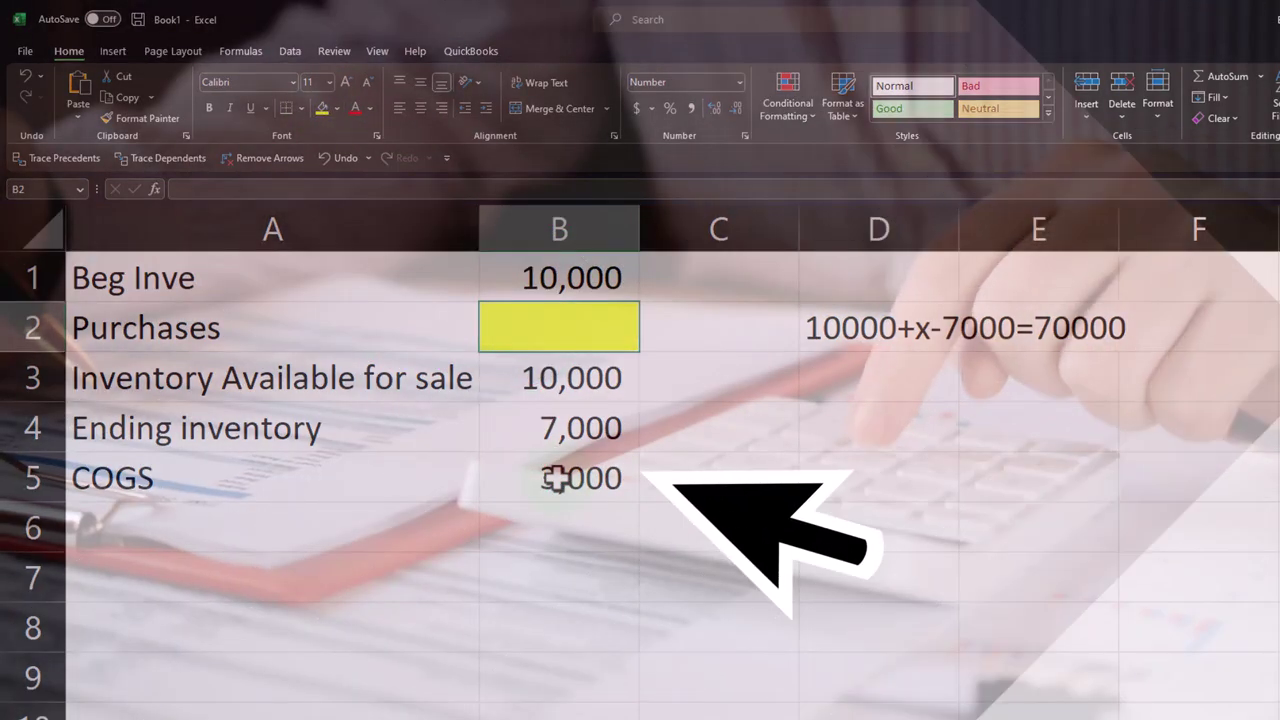
click(566, 447)
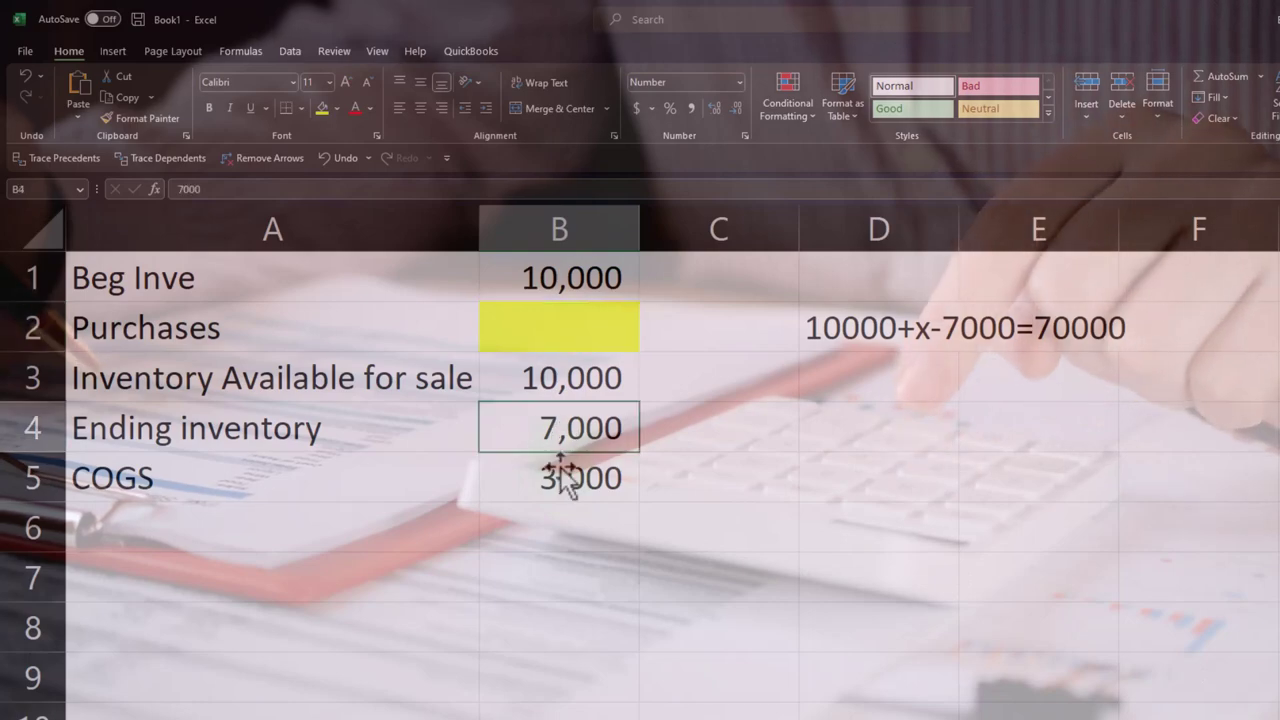
click(251, 107)
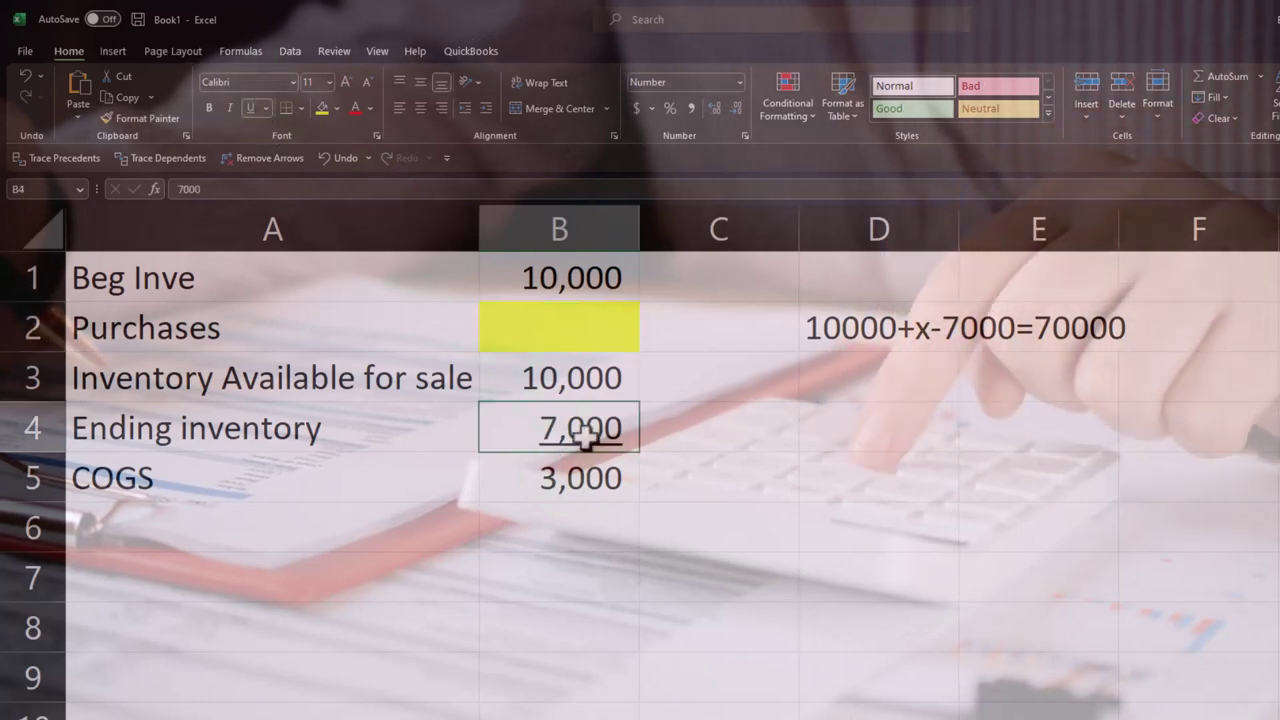
click(763, 486)
click(846, 485)
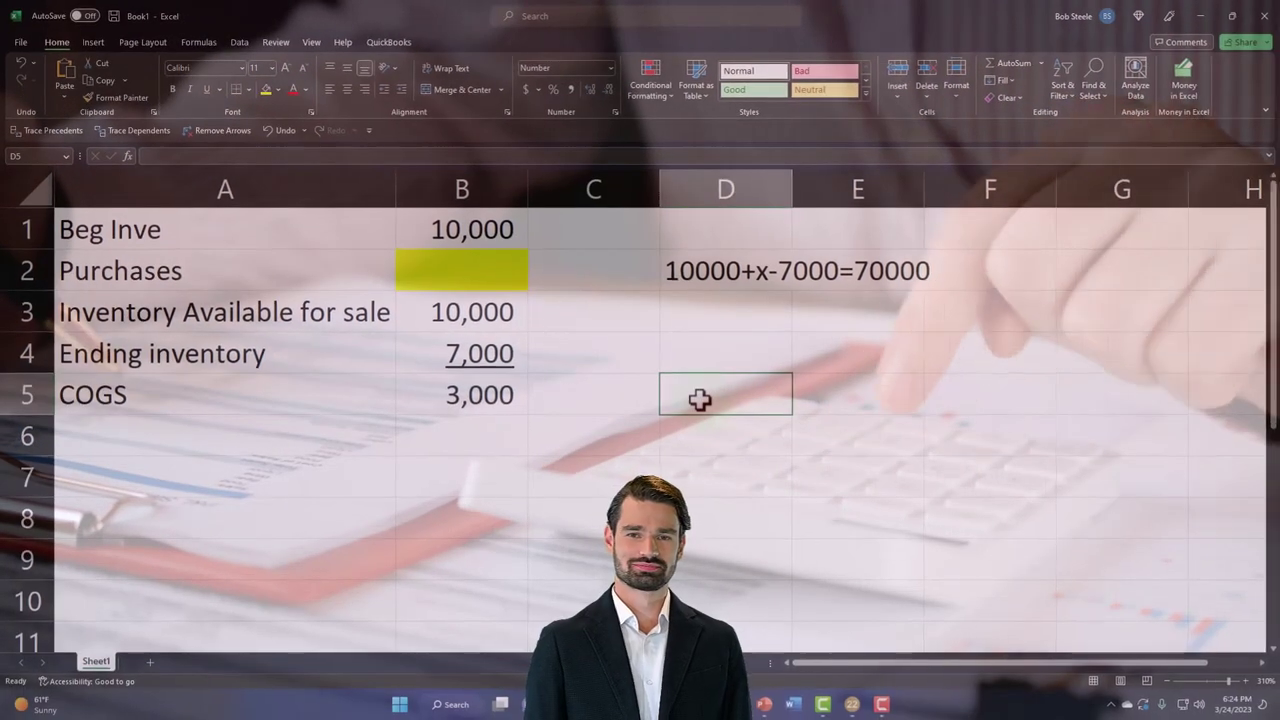
Step: Enter the target COGS amount of 70,000 in B7, below the calculation
click(495, 477)
text(7)
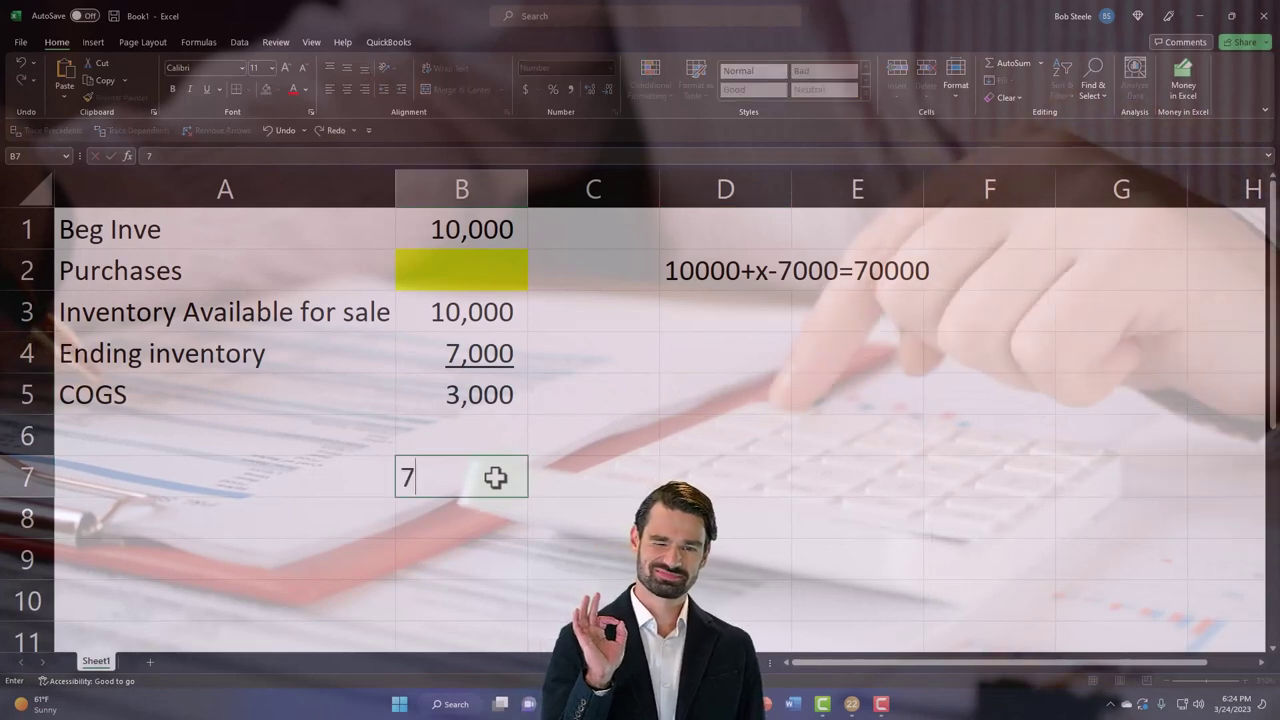
text(0,000)
key(Return)
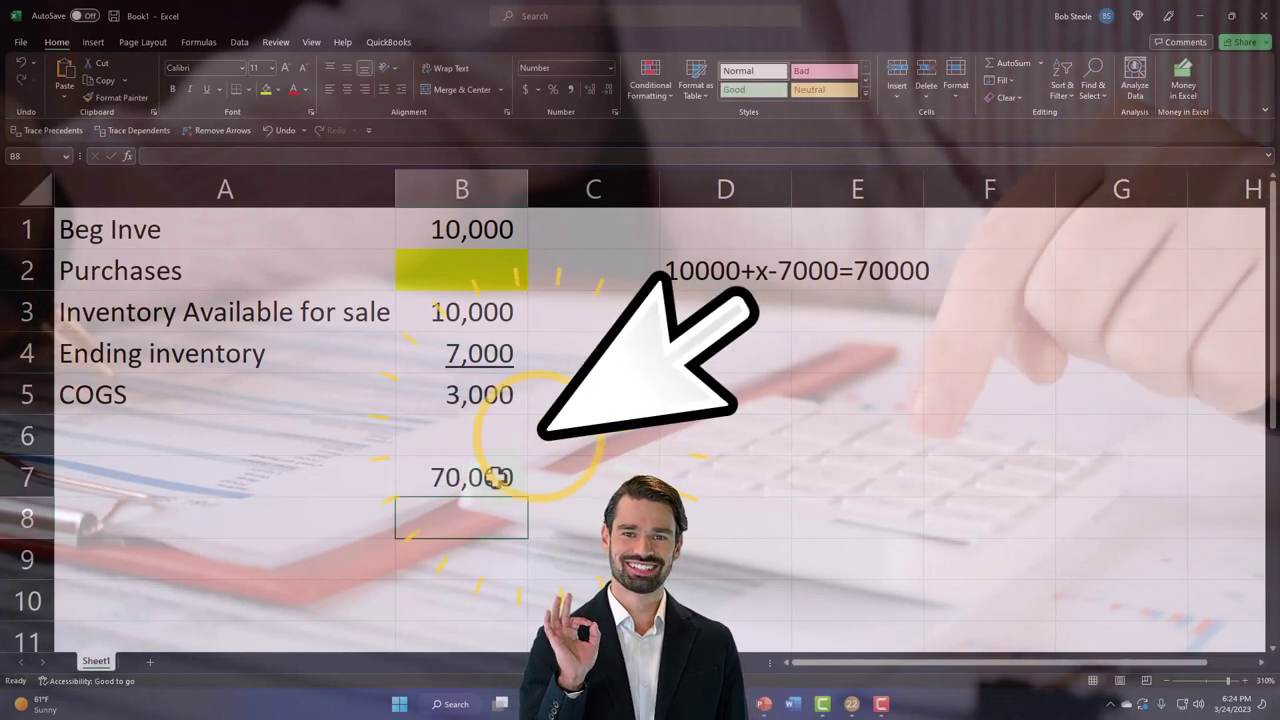
Step: Run Goal Seek to bring COGS in B5 to 70000 by changing the purchases in B2, and accept the solution
click(725, 394)
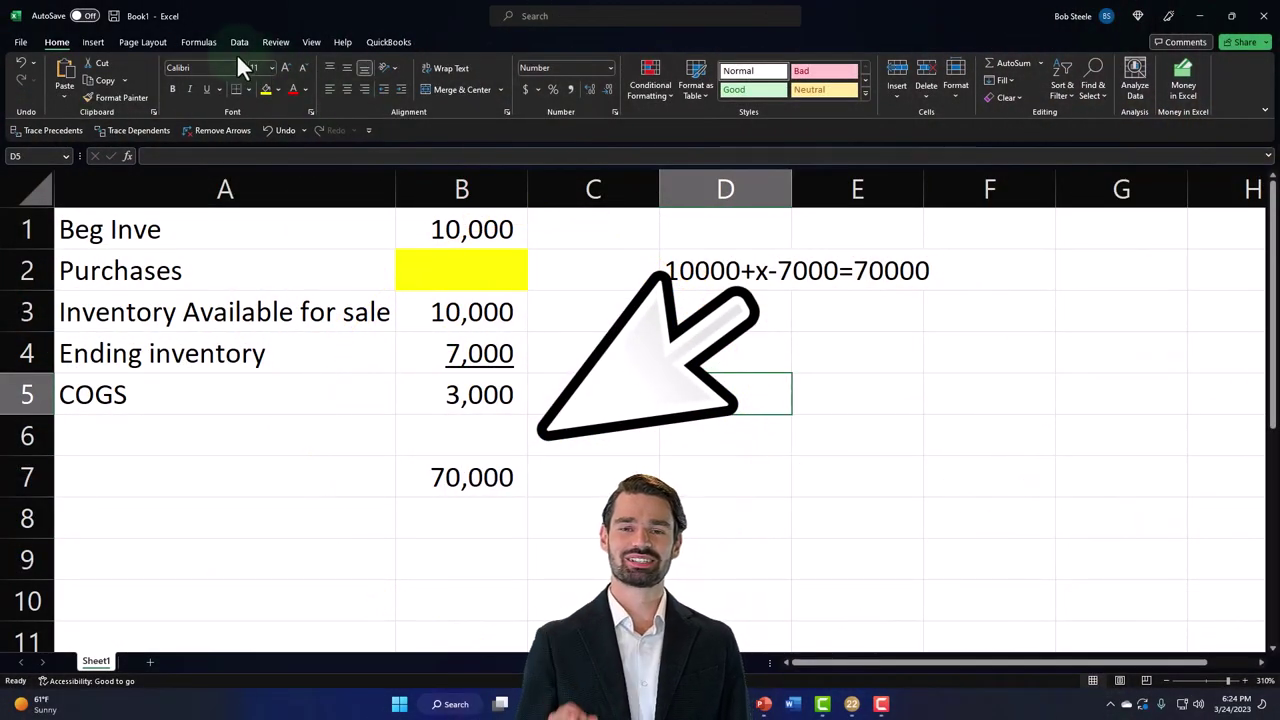
click(240, 42)
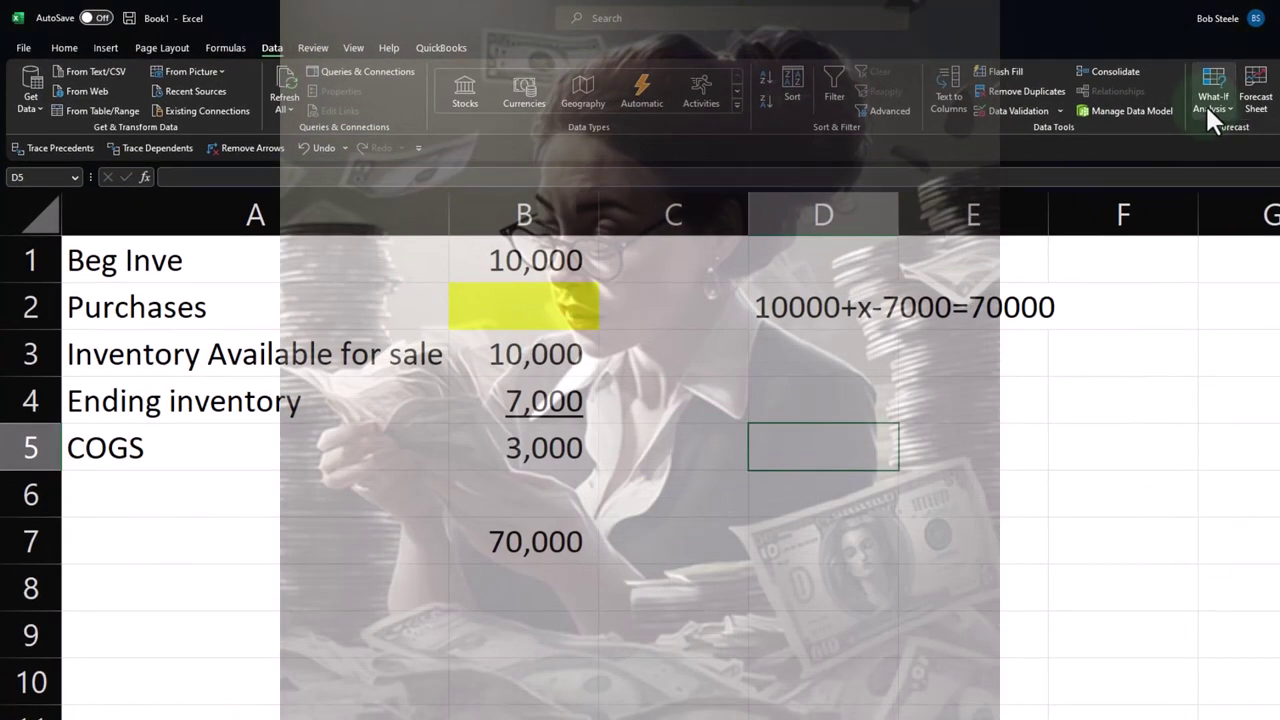
click(1208, 108)
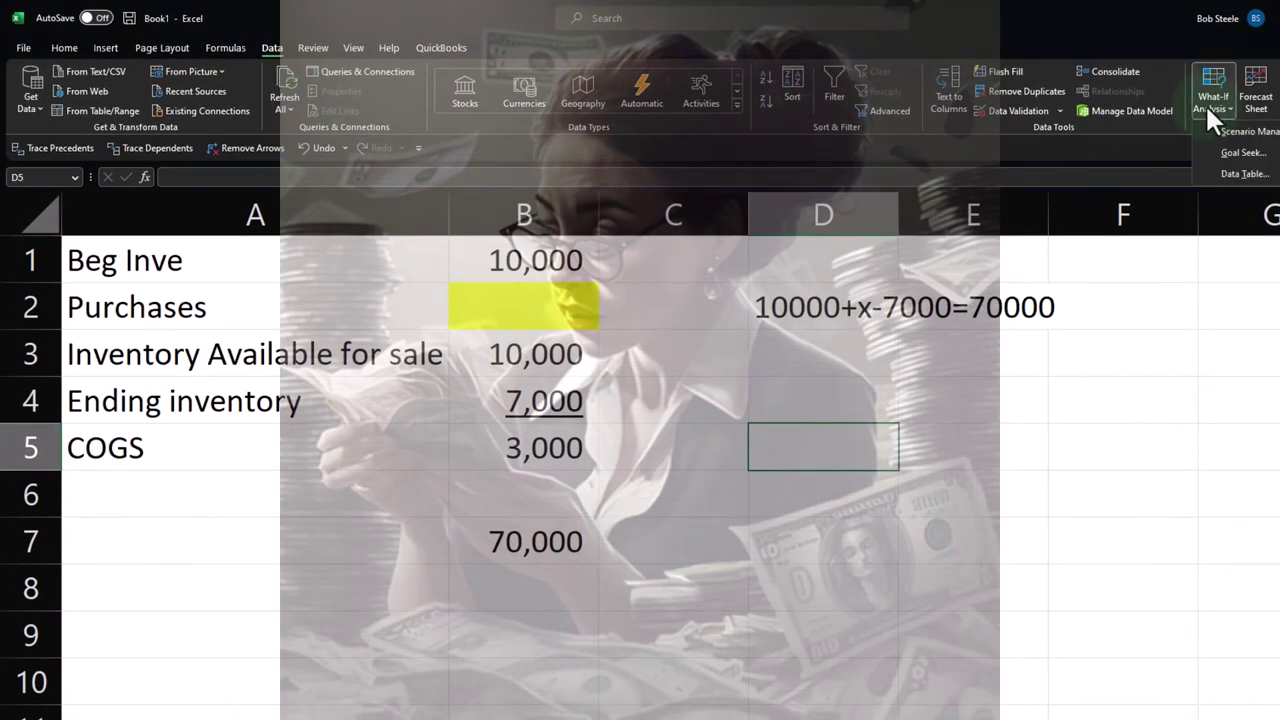
click(1228, 155)
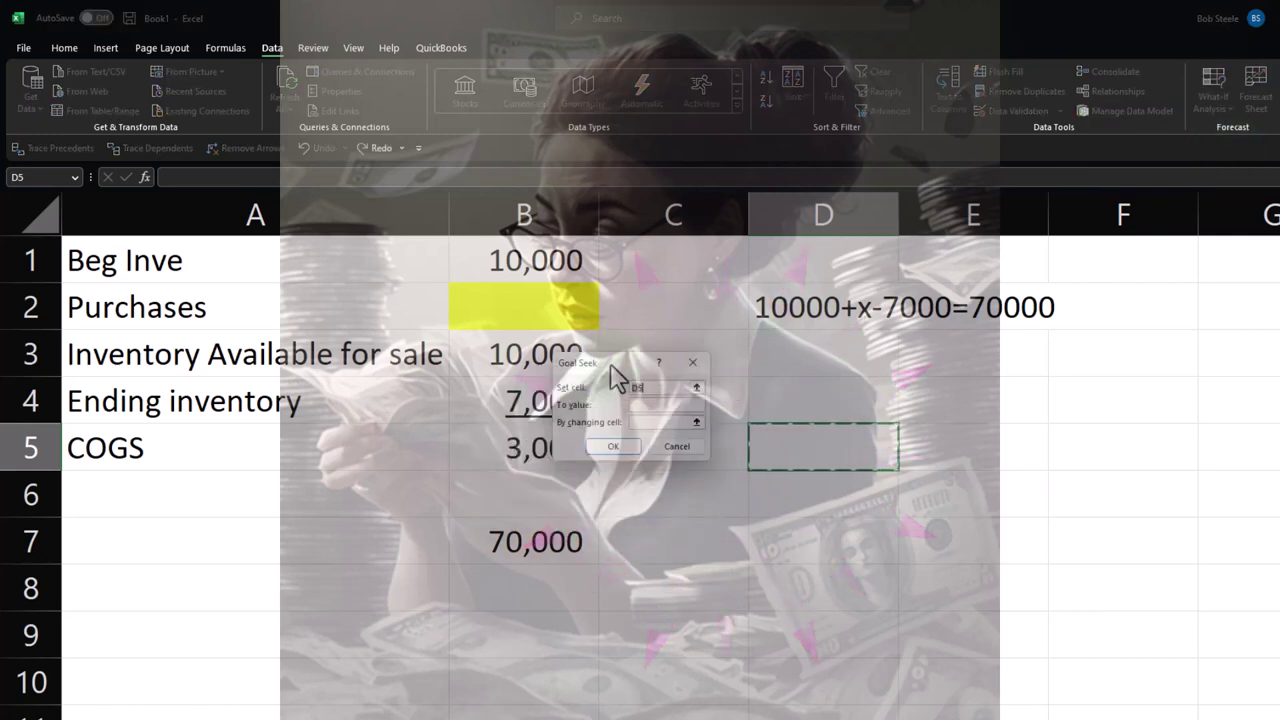
drag(614, 378, 1033, 395)
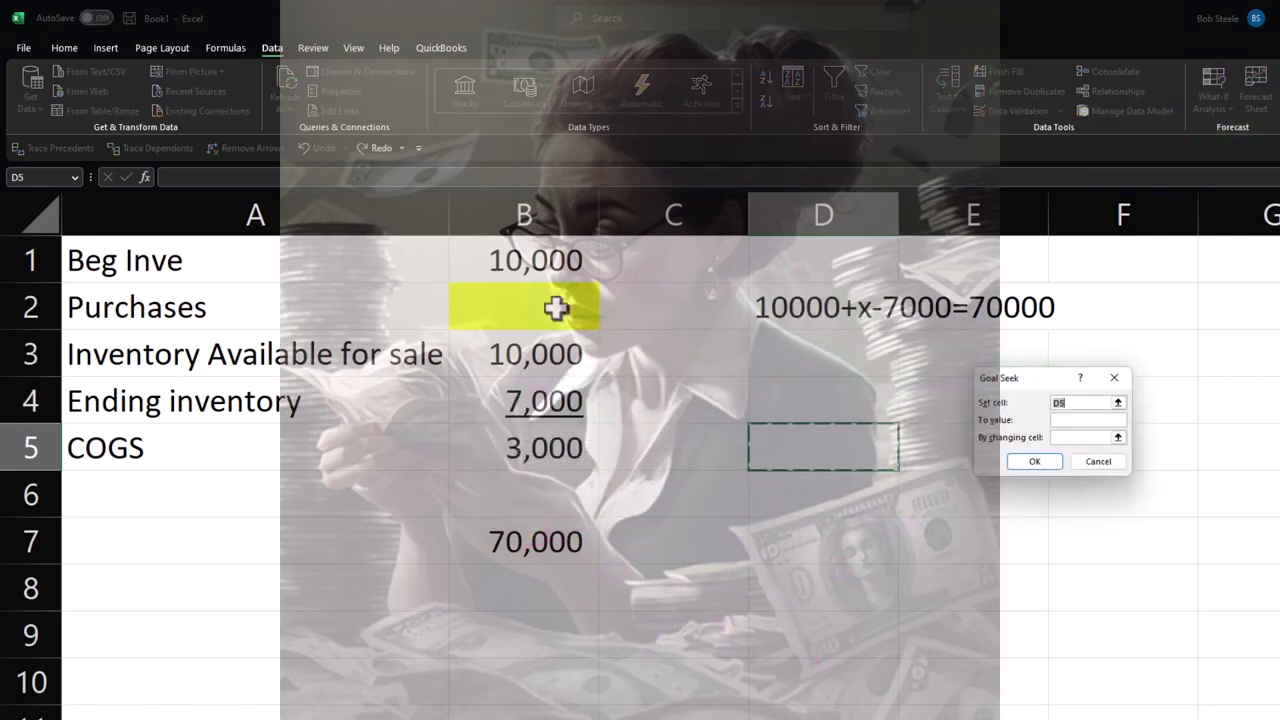
click(1080, 420)
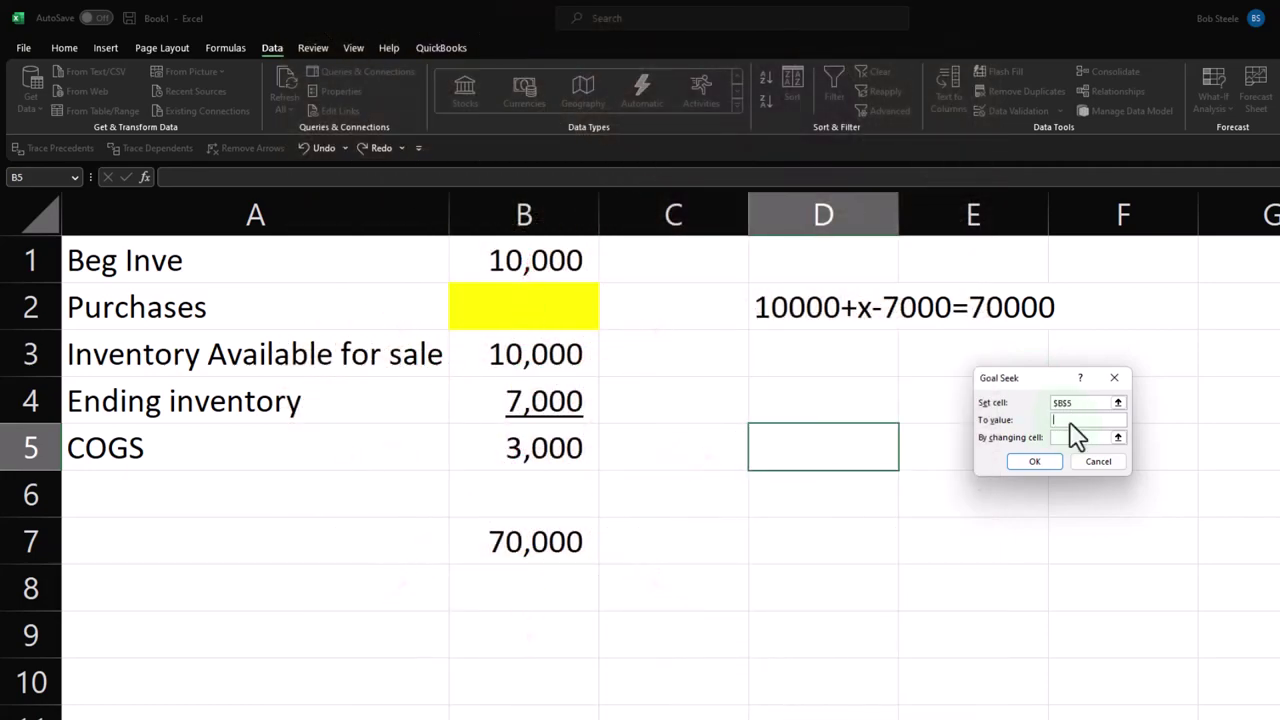
text(70000)
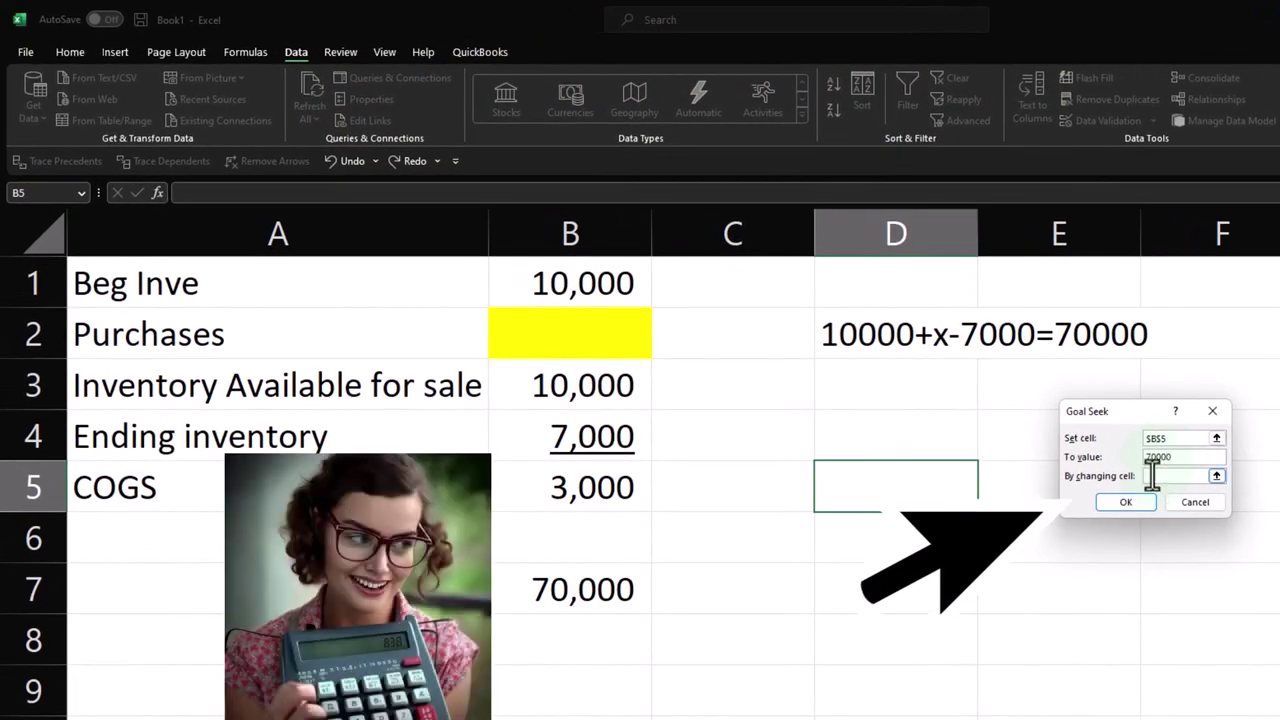
click(1152, 476)
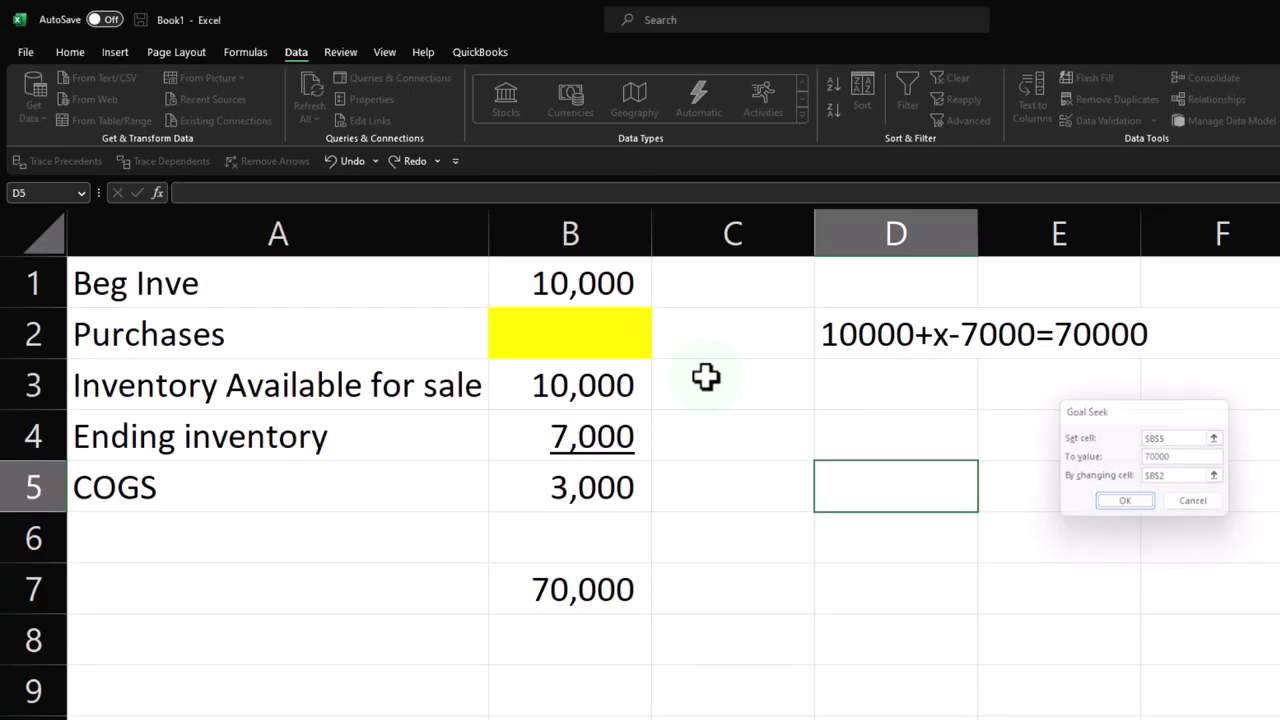
key(Return)
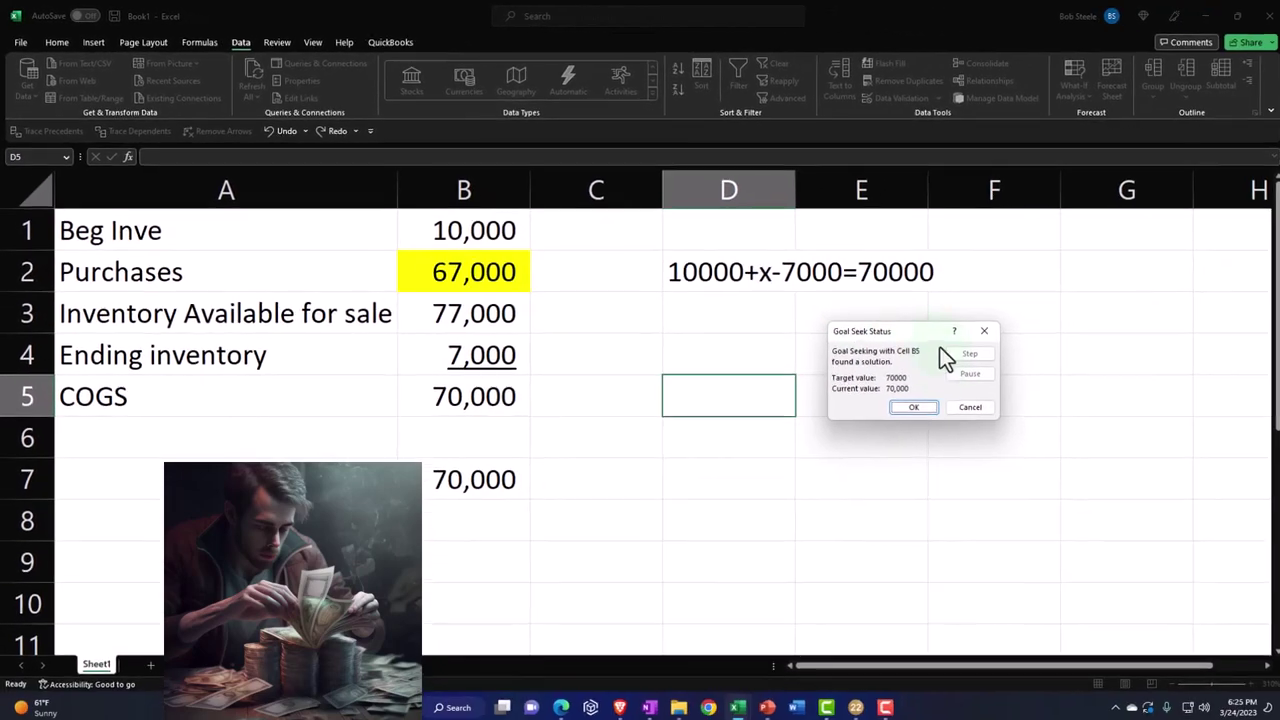
click(1125, 501)
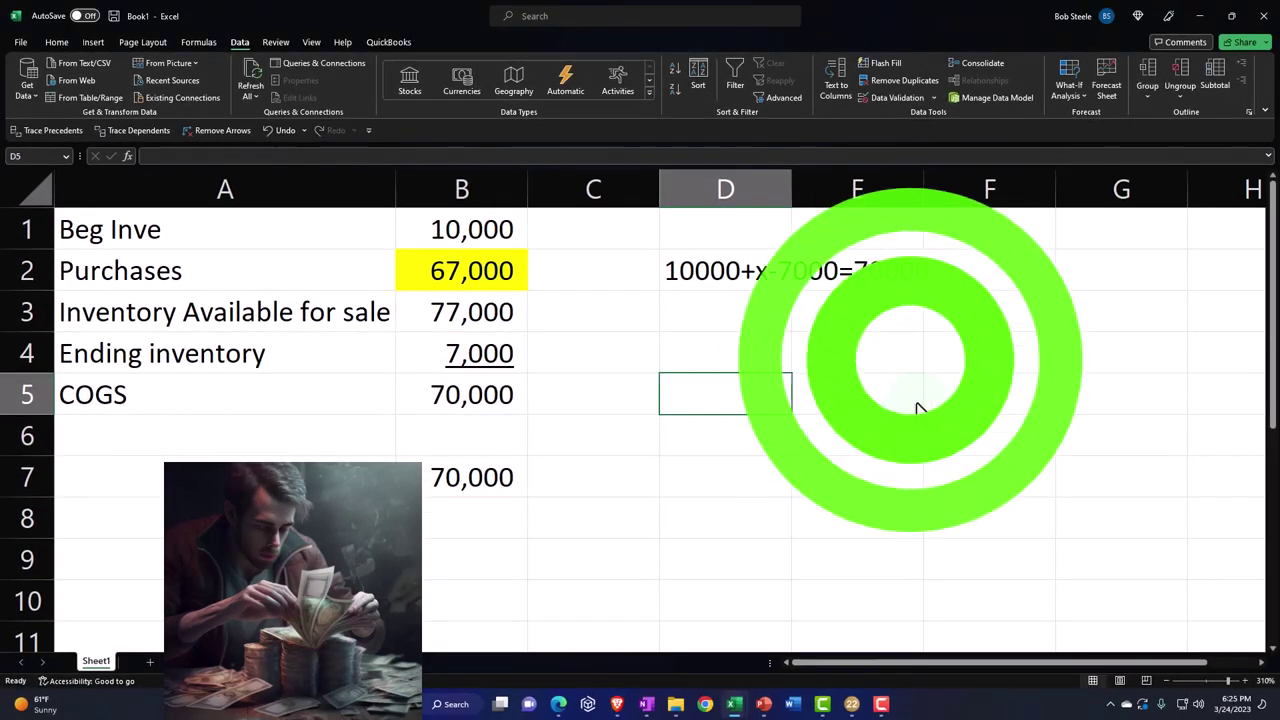
Step: Move the equation text from D2 to F2 and narrow column C to a width of about 3.86
click(726, 284)
drag(785, 292, 856, 270)
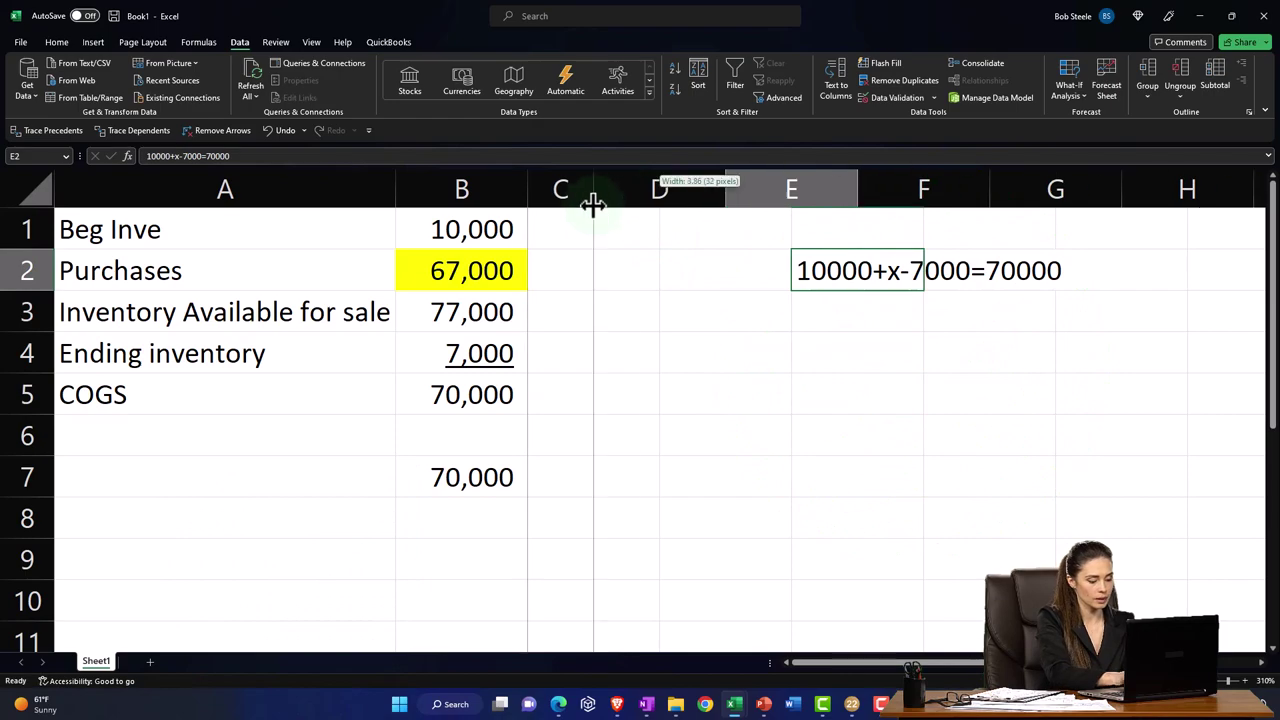
drag(789, 291, 922, 292)
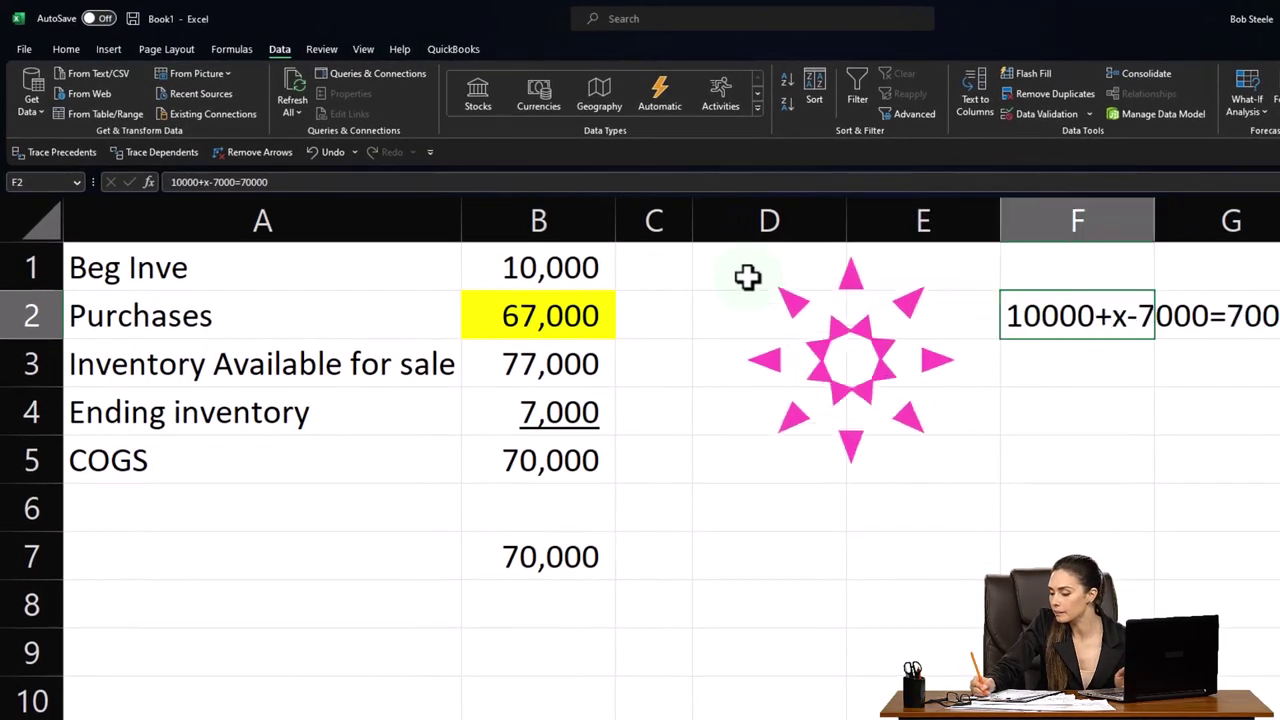
Step: Link D1 to beginning inventory in B1 and D2 to purchases in B2
click(748, 277)
text(+)
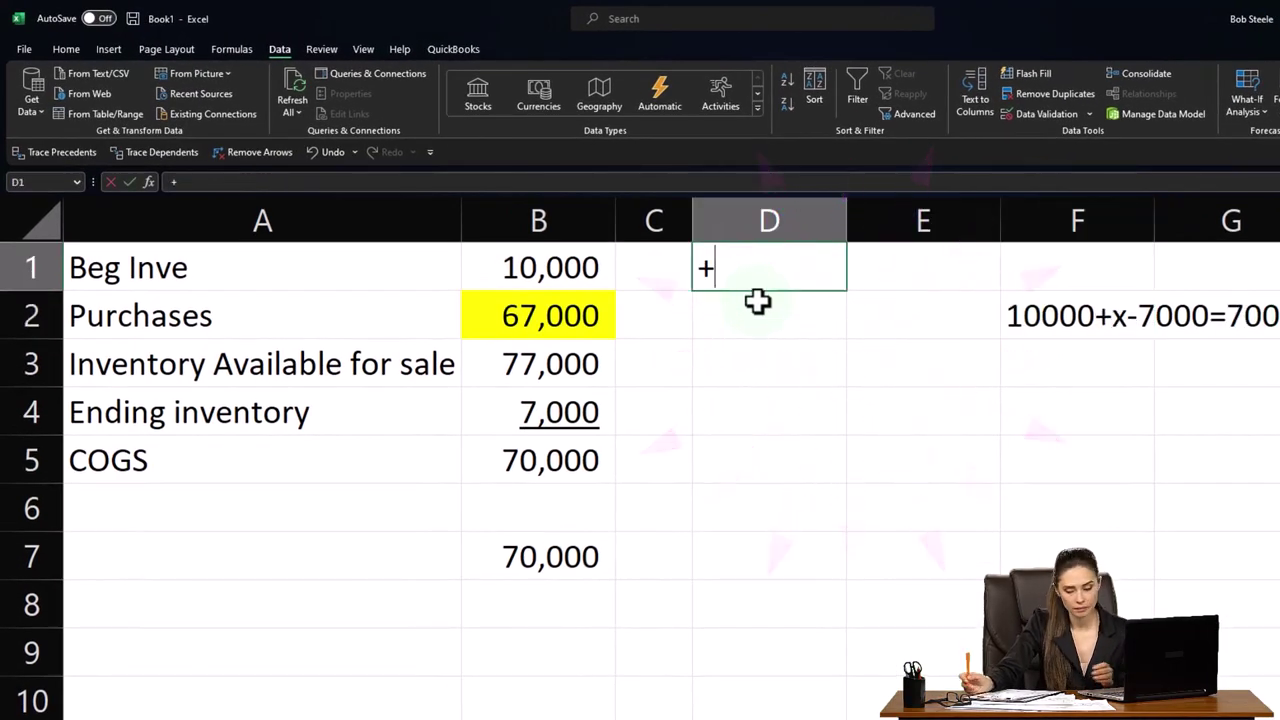
key(Left)
key(Left)
key(Return)
text(+)
key(Left)
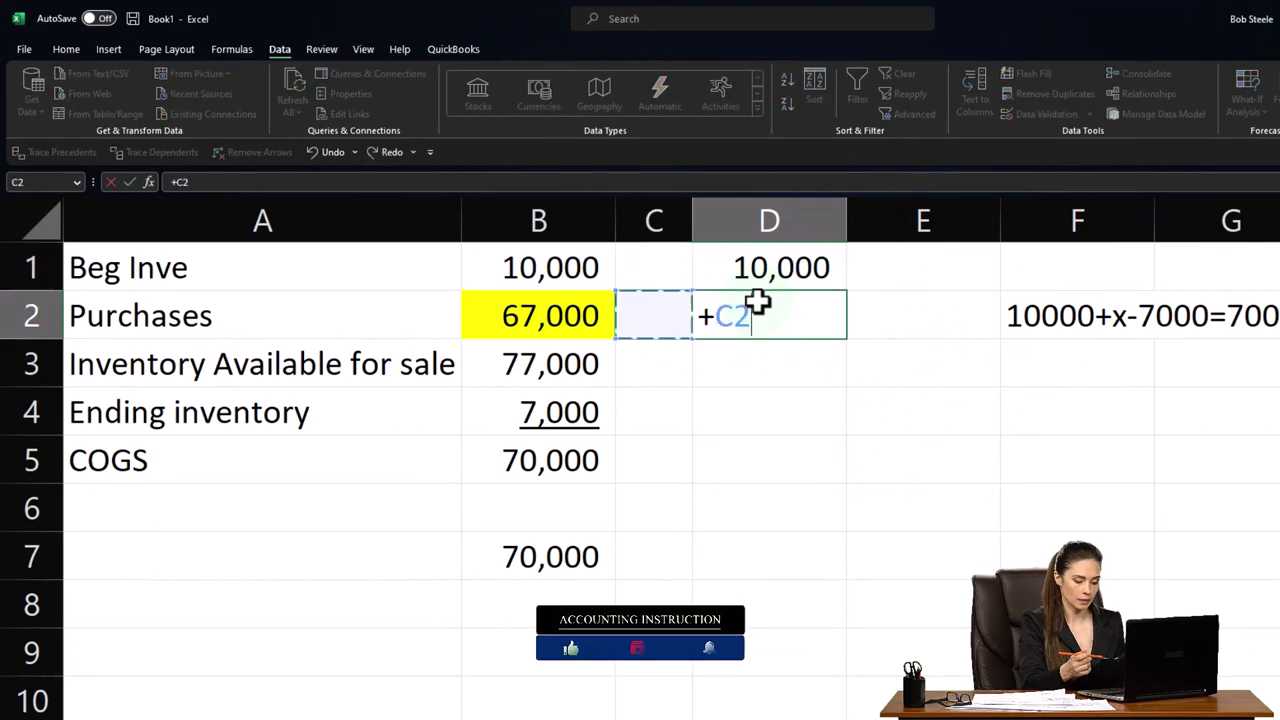
key(Return)
Step: Total the linked amounts in D3 with =SUM(D1:D2) and underline the purchases amount in D2
text(=sum)
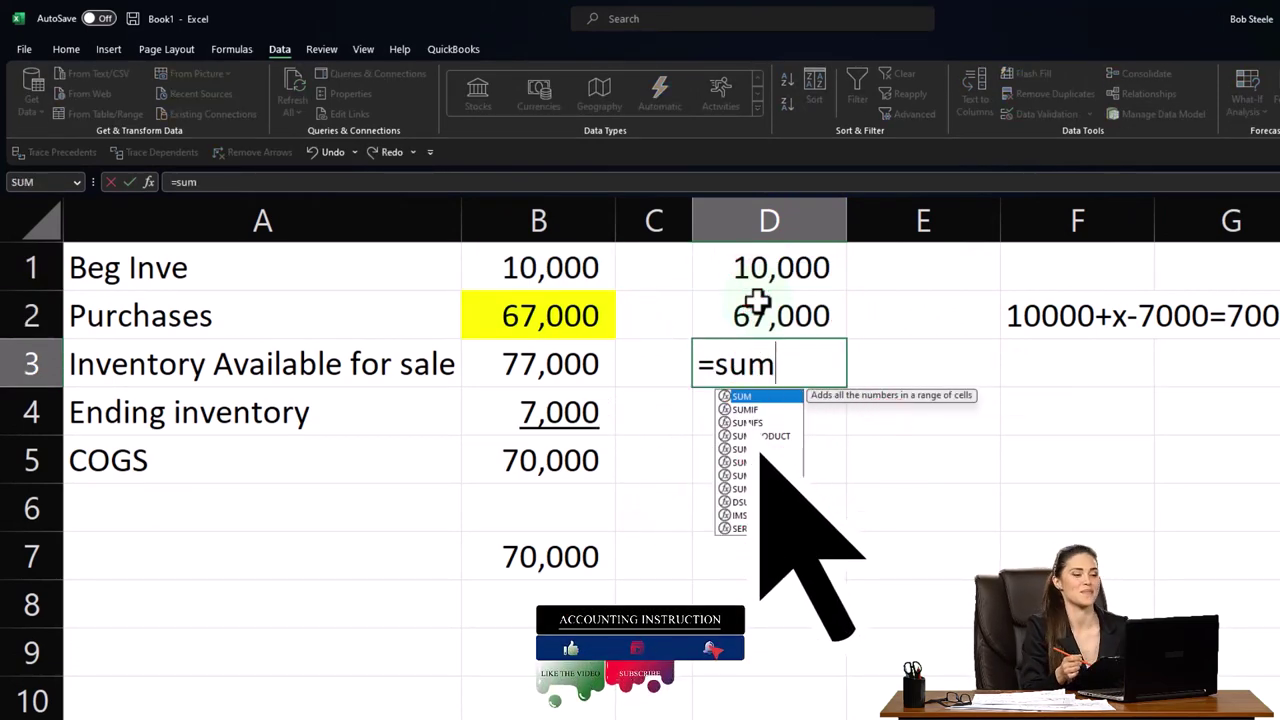
text(()
key(ctrl+Return)
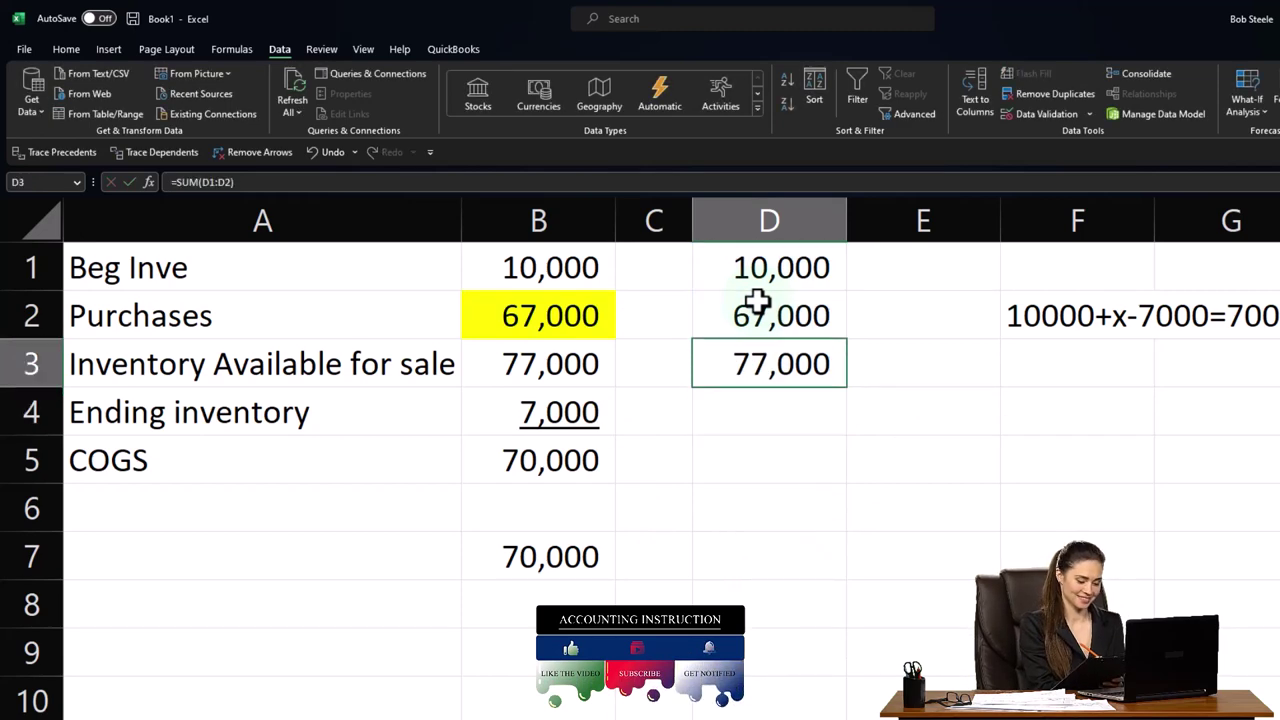
click(66, 49)
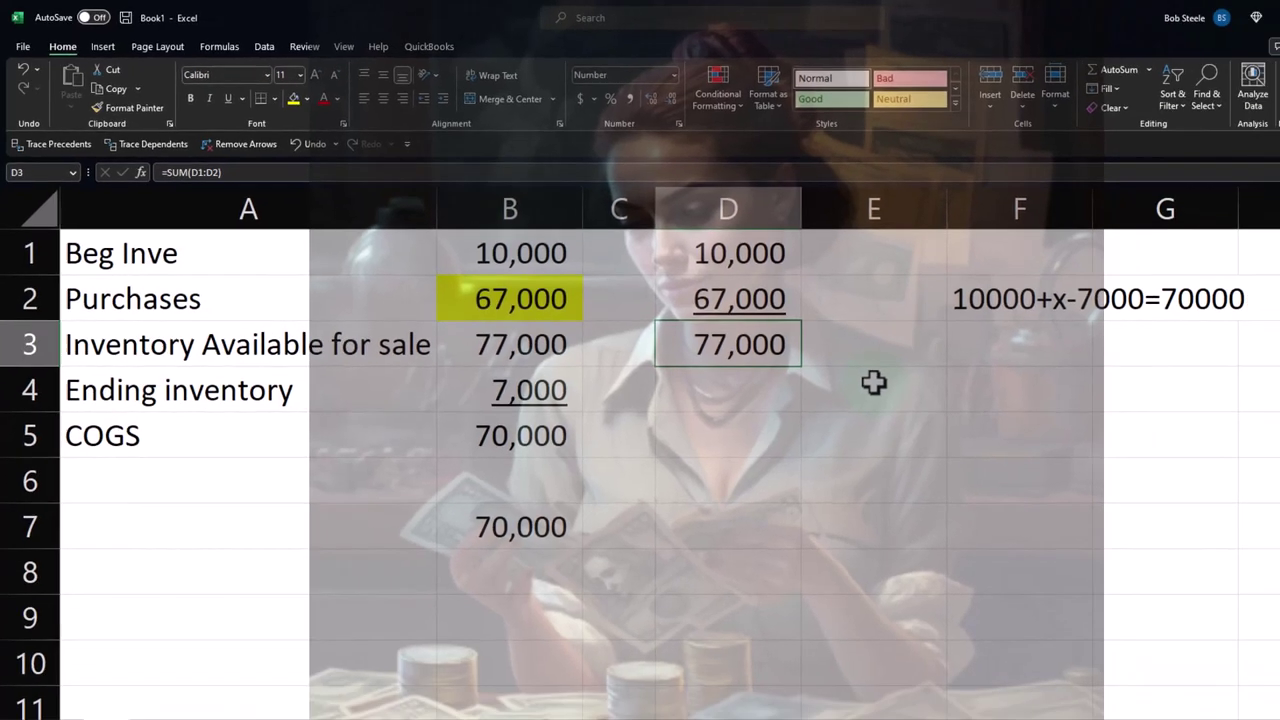
Step: Link D4 to ending inventory with =B4 and underline it
key(Down)
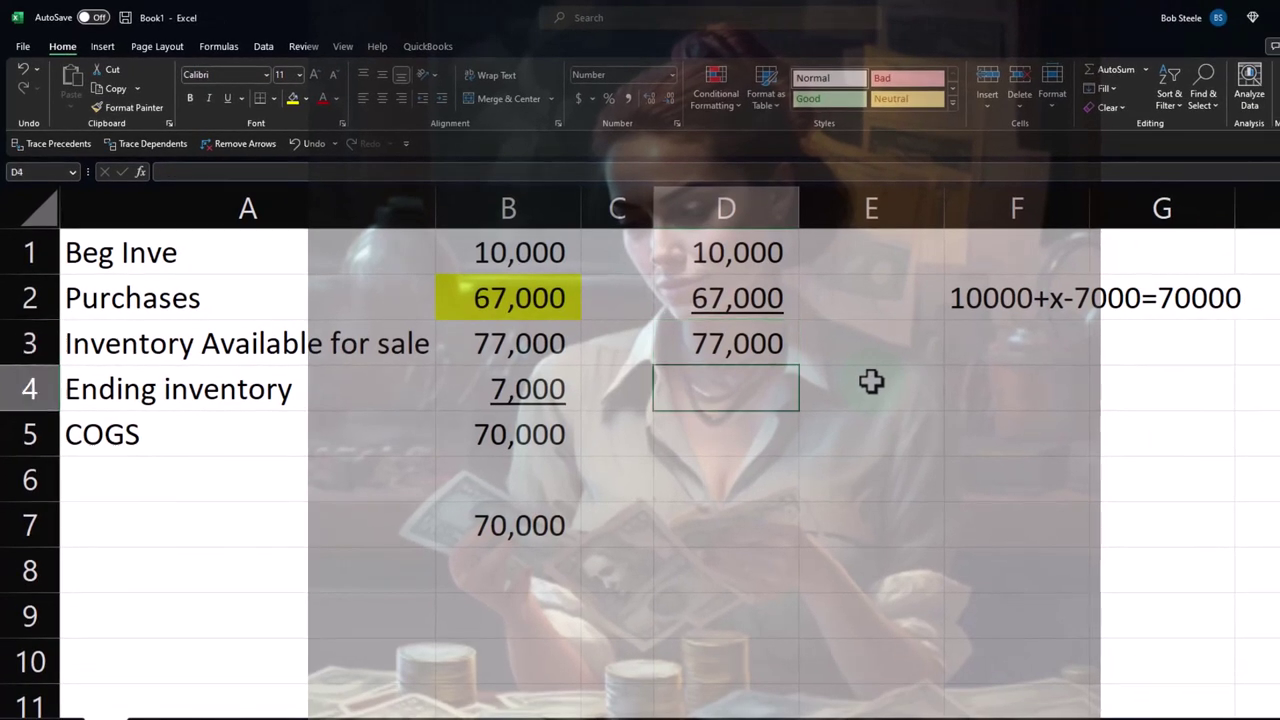
text(=B4)
key(Return)
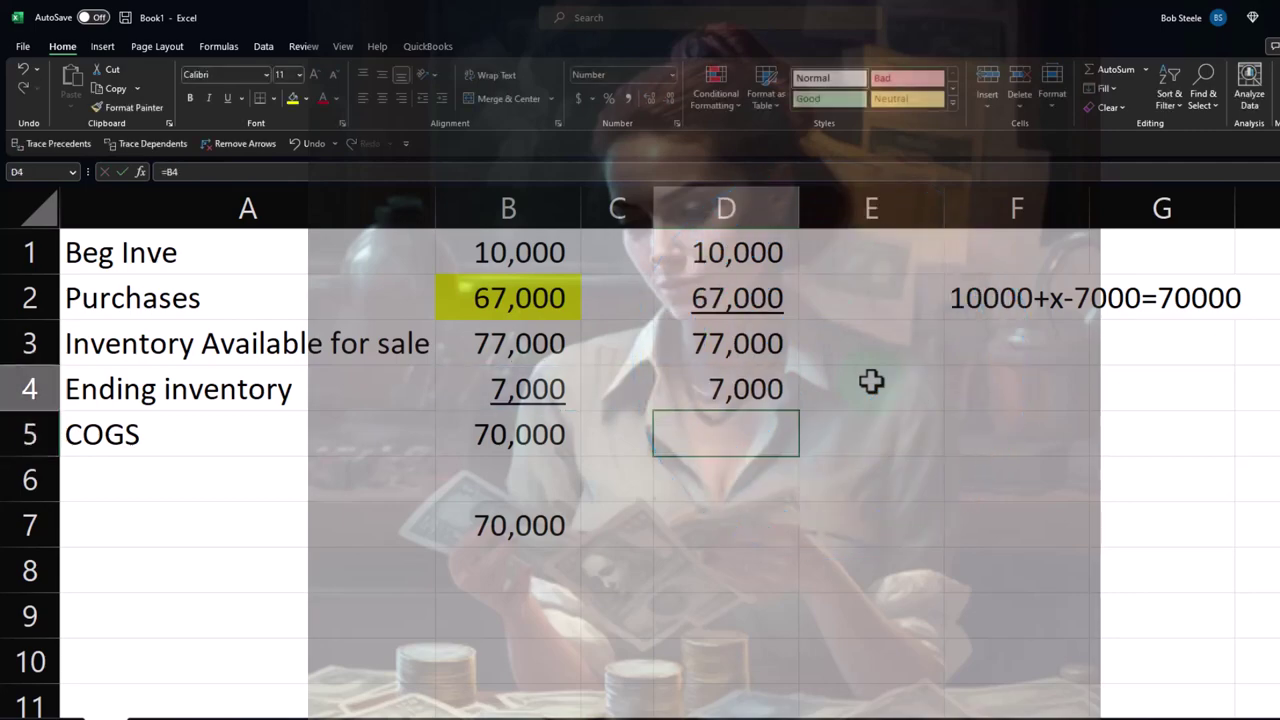
click(231, 95)
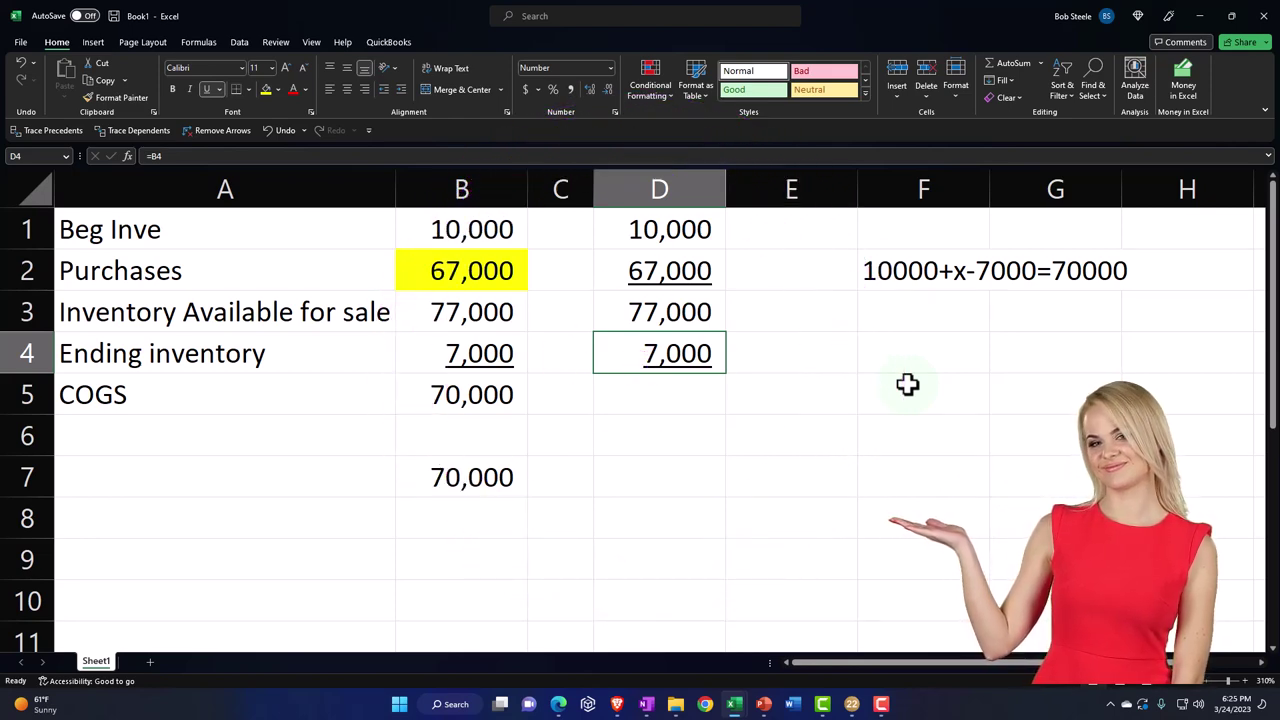
Step: Calculate COGS in D5 by subtracting ending inventory from inventory available for sale with =D3-D4
key(Down)
text(=)
key(Up)
key(Up)
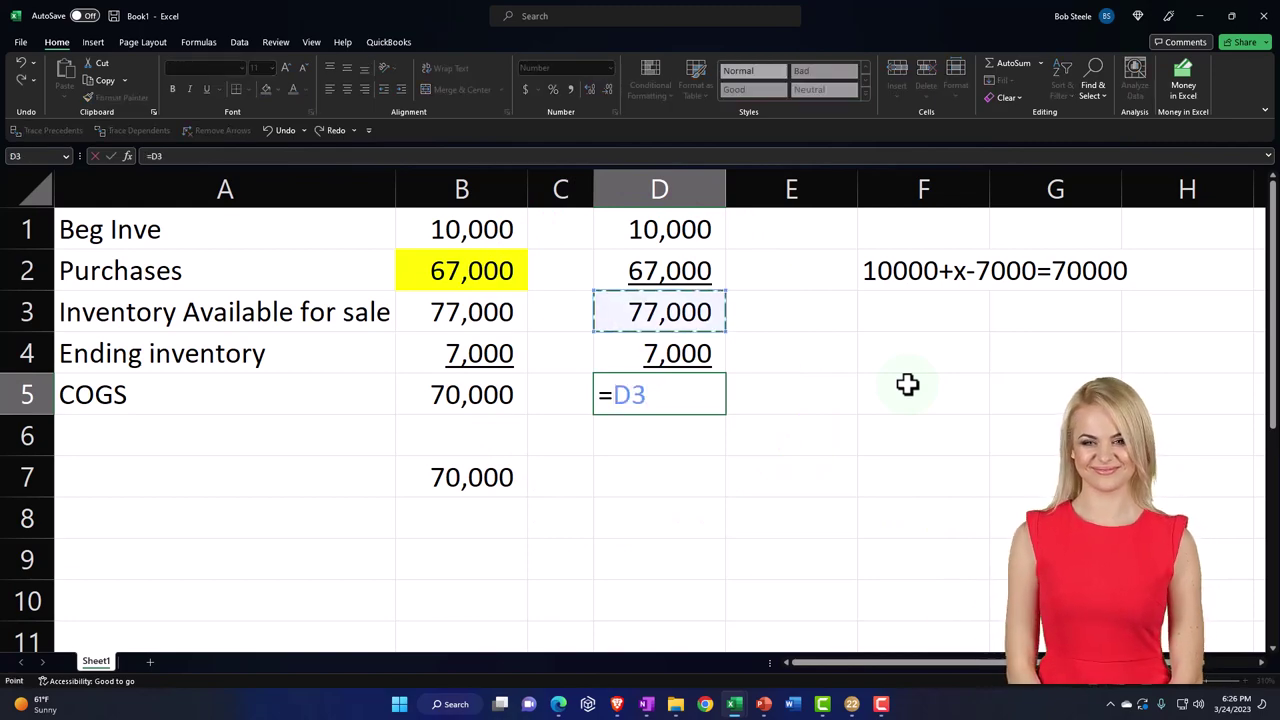
text(-)
key(Return)
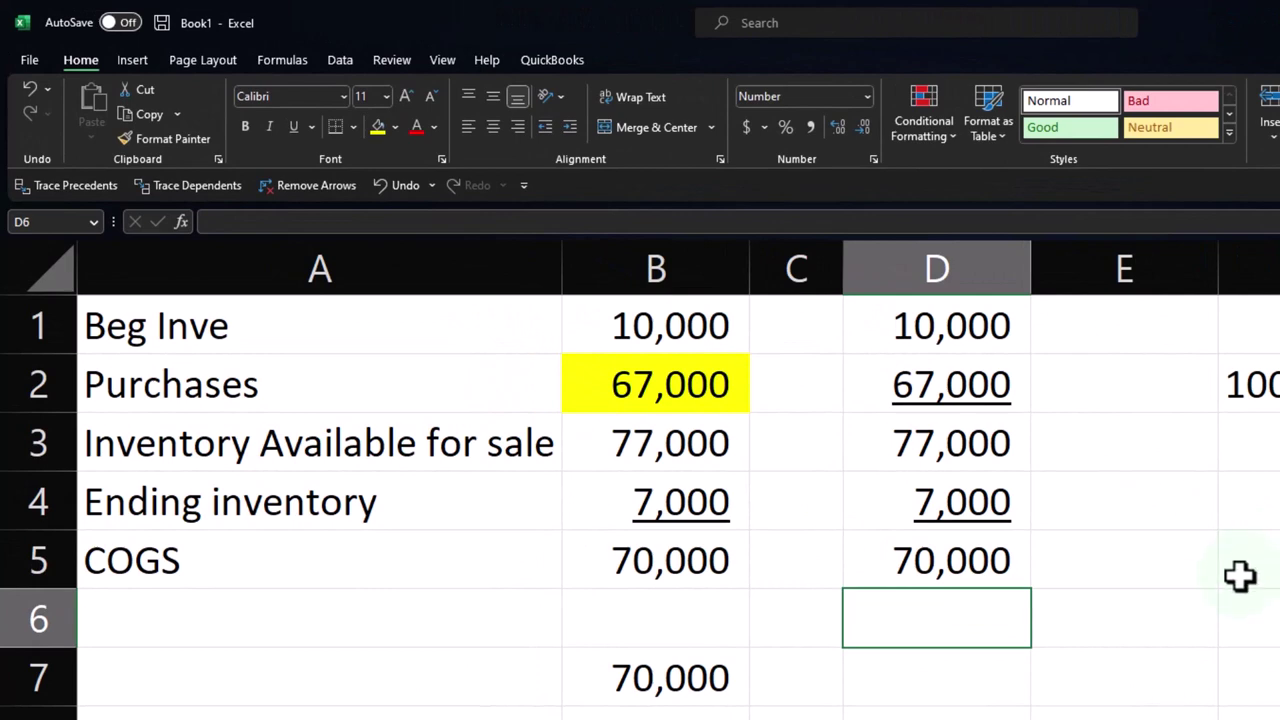
click(700, 392)
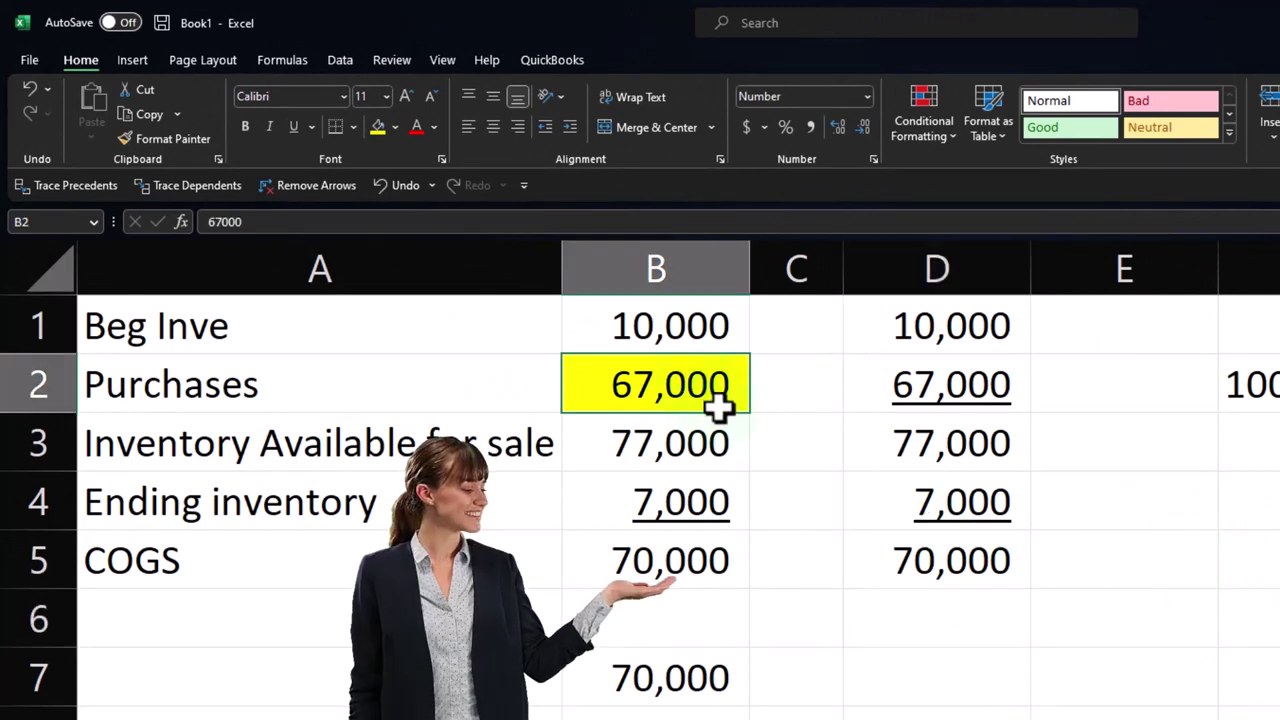
click(720, 669)
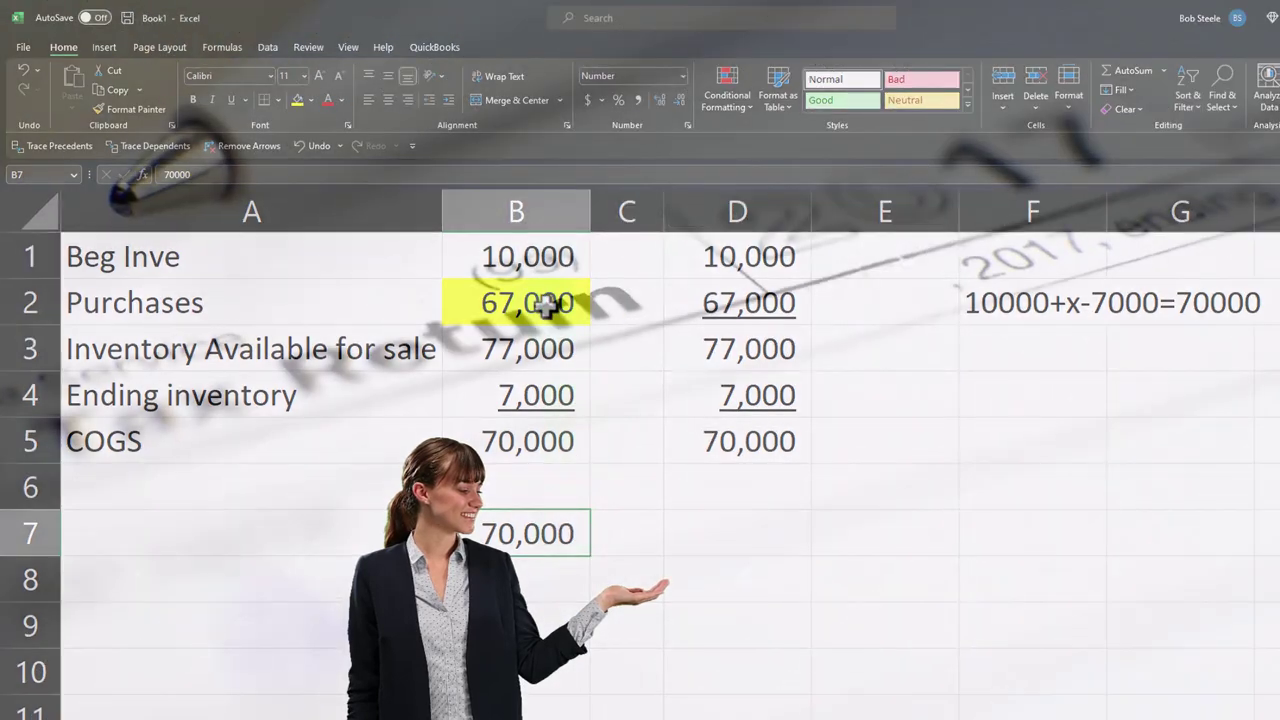
Step: Switch from Excel to Lacerte and enter purchases of 67,000 in the Schedule C cost of goods sold inputs
click(553, 313)
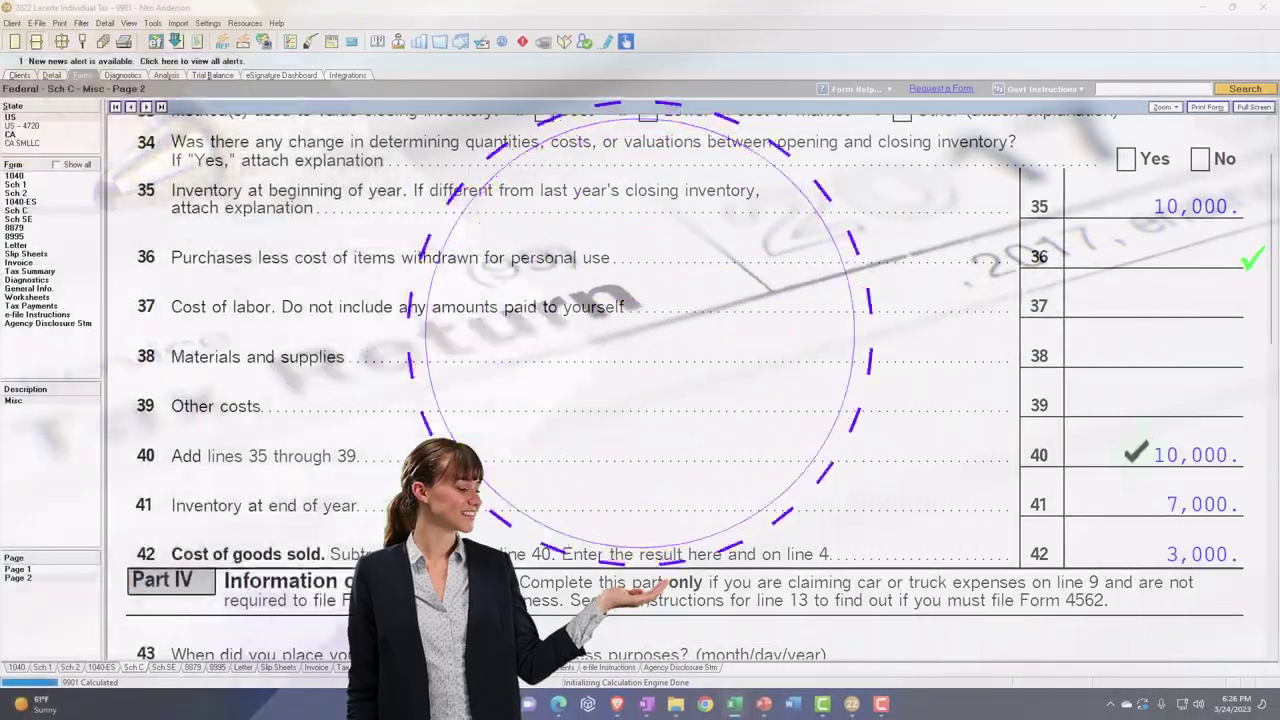
click(51, 75)
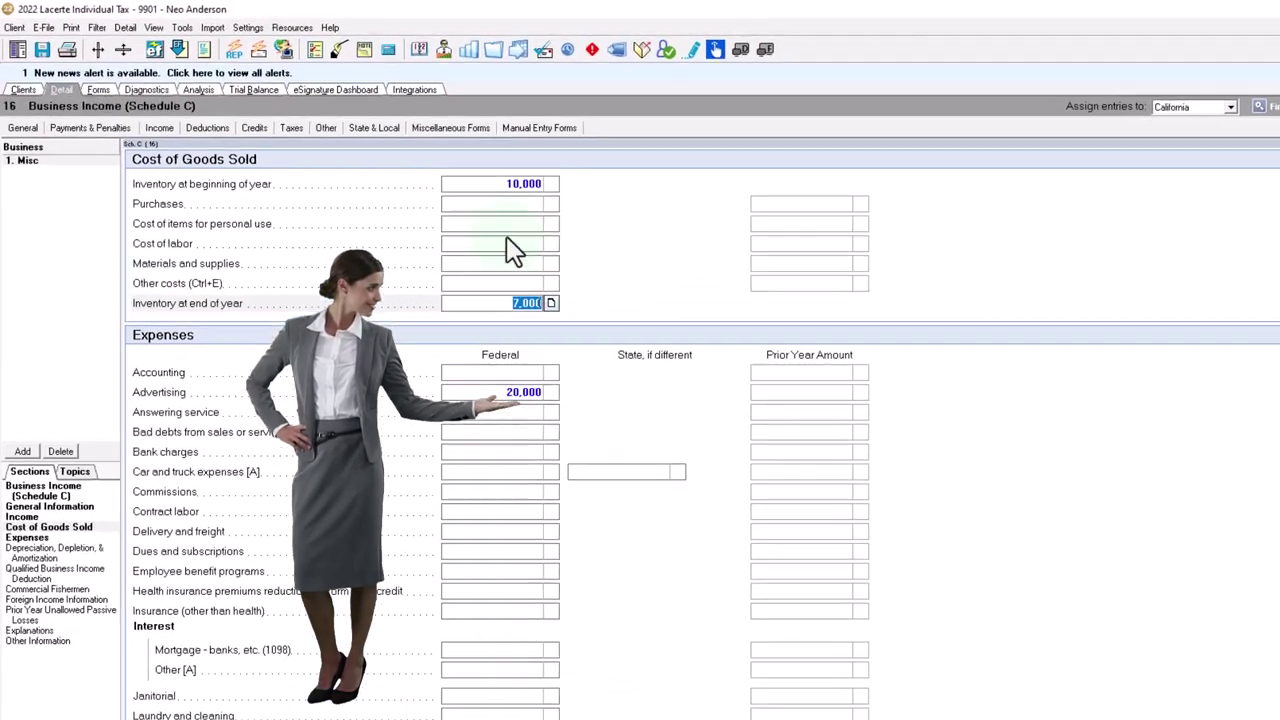
click(416, 176)
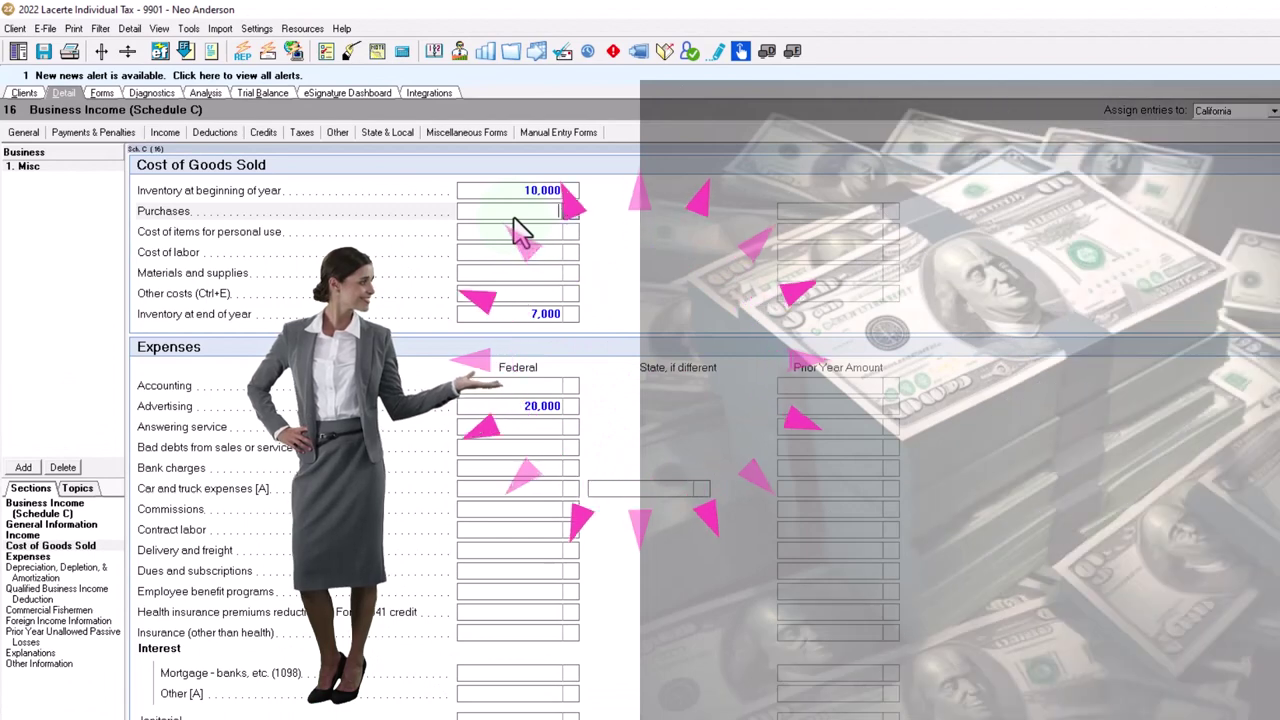
text(67000)
key(Return)
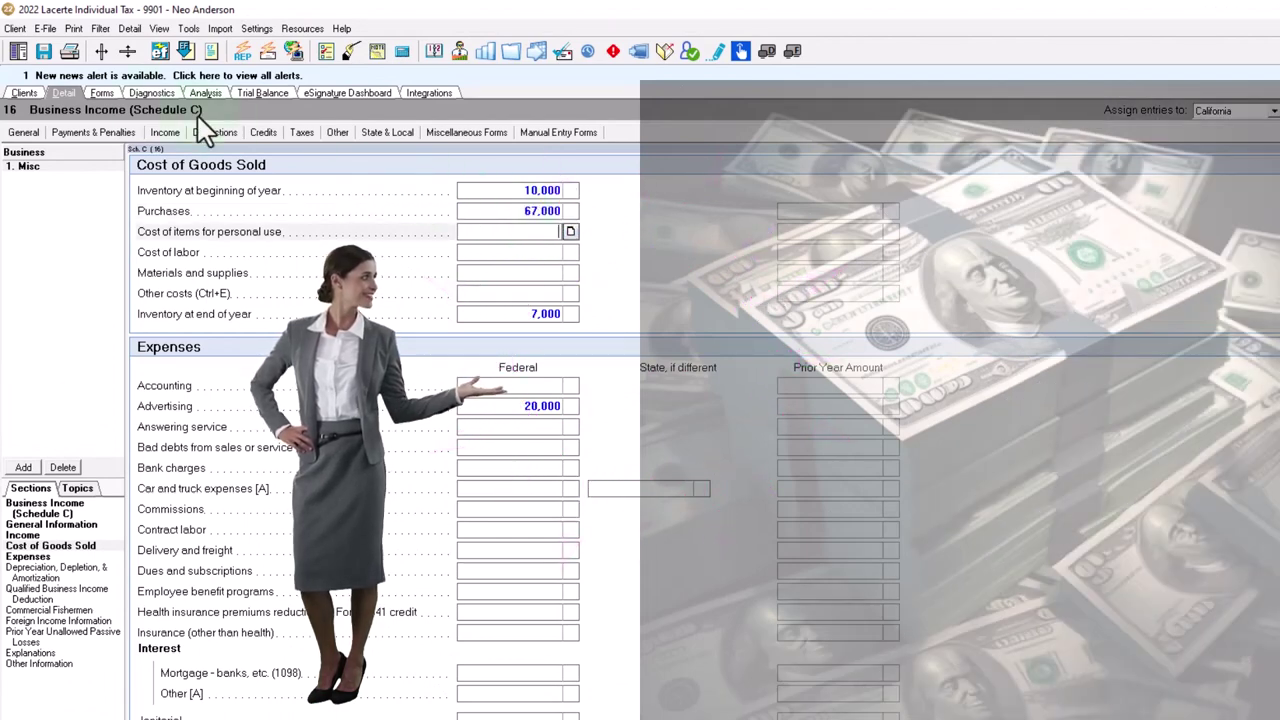
Step: Review the cost of goods sold section on page 2 of Schedule C and the income section on page 1
click(102, 92)
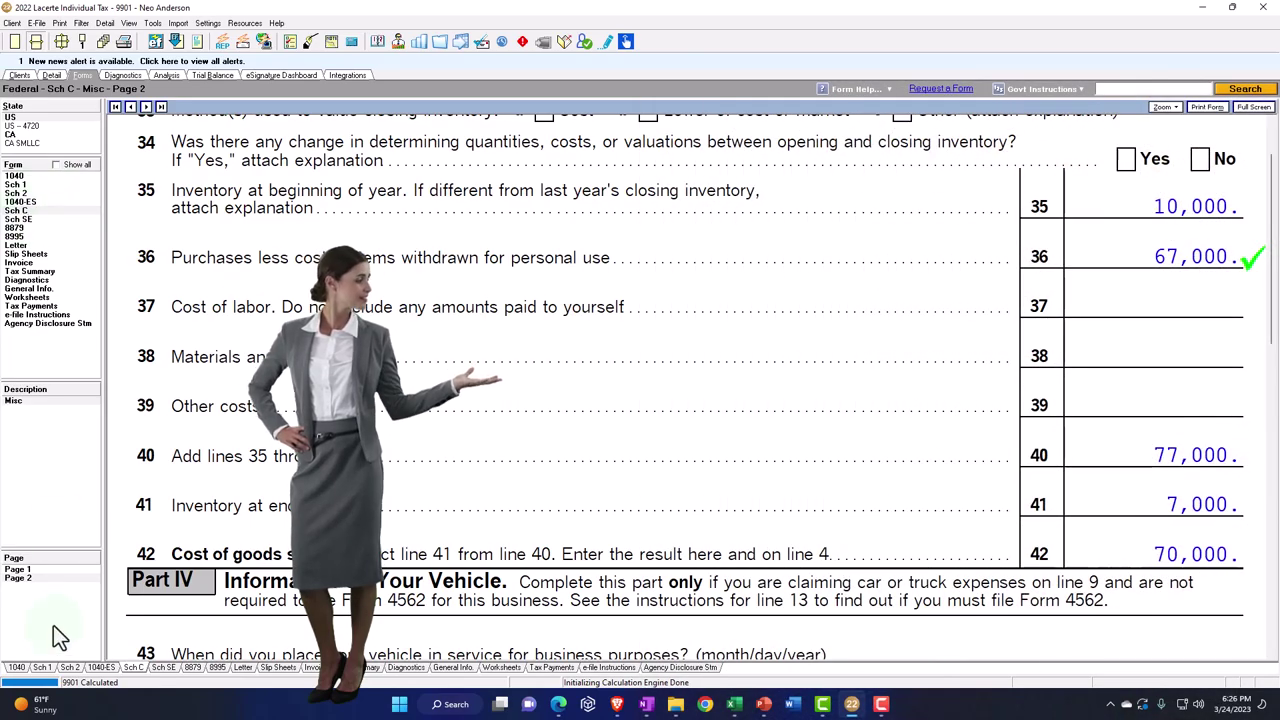
click(27, 570)
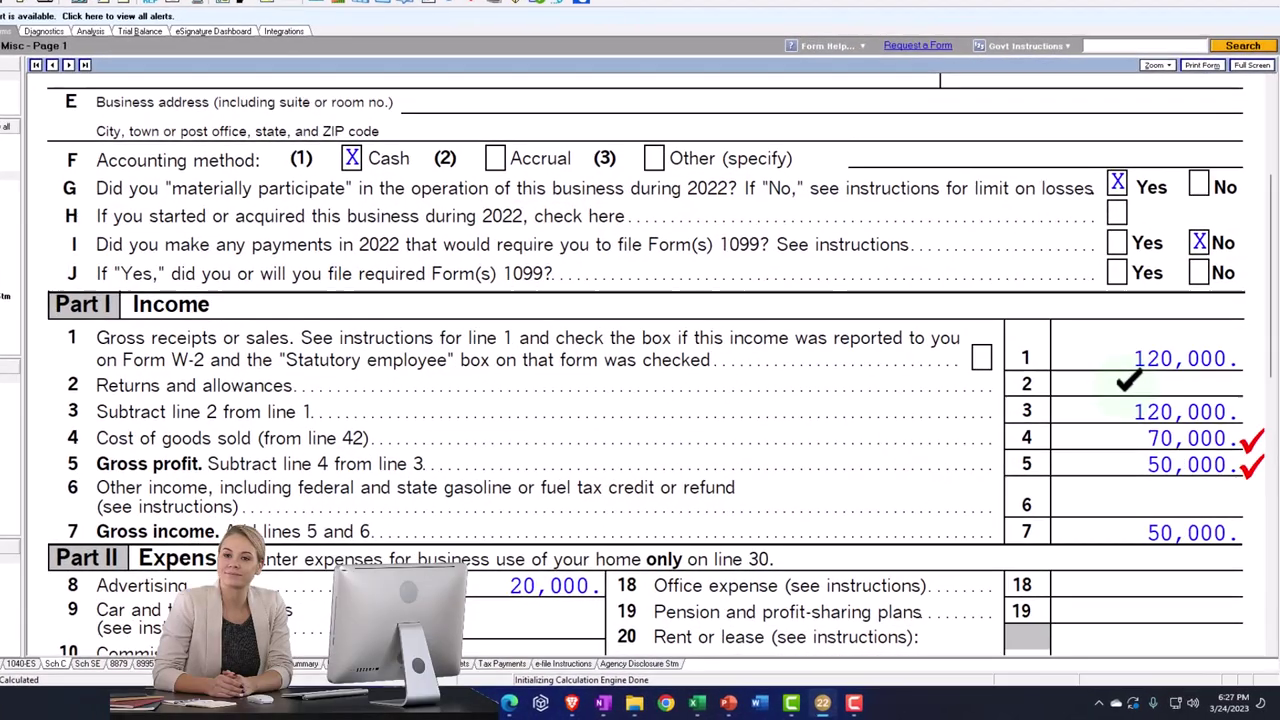
scroll(1123, 371, down, 2)
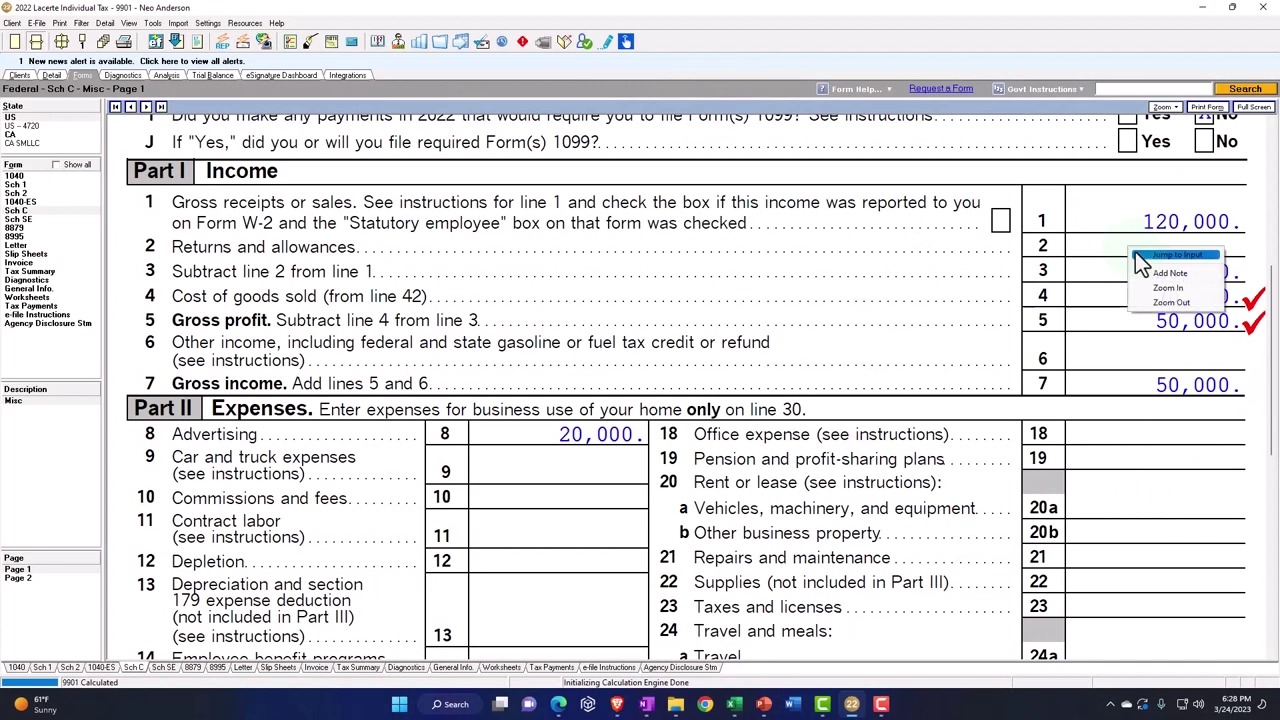
Step: Jump from Schedule C line 2 to its input, set returns and allowances to 5,000, and return to the form
click(1136, 254)
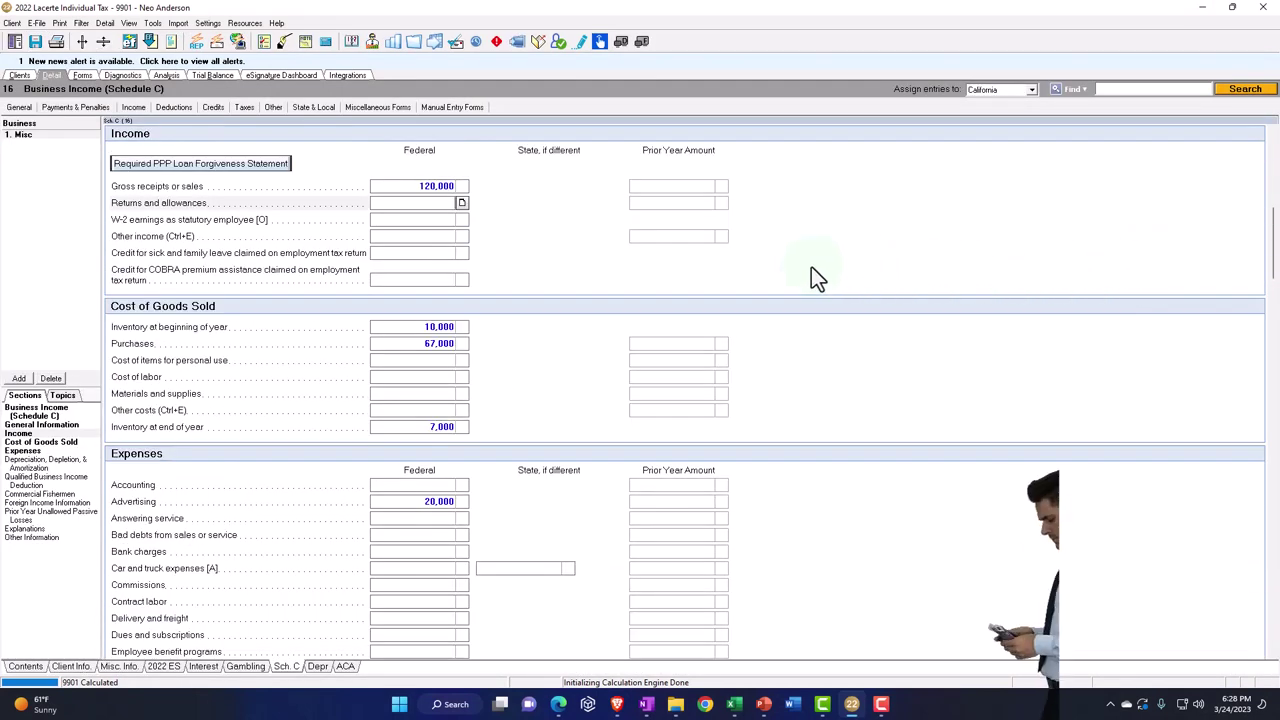
text(5000)
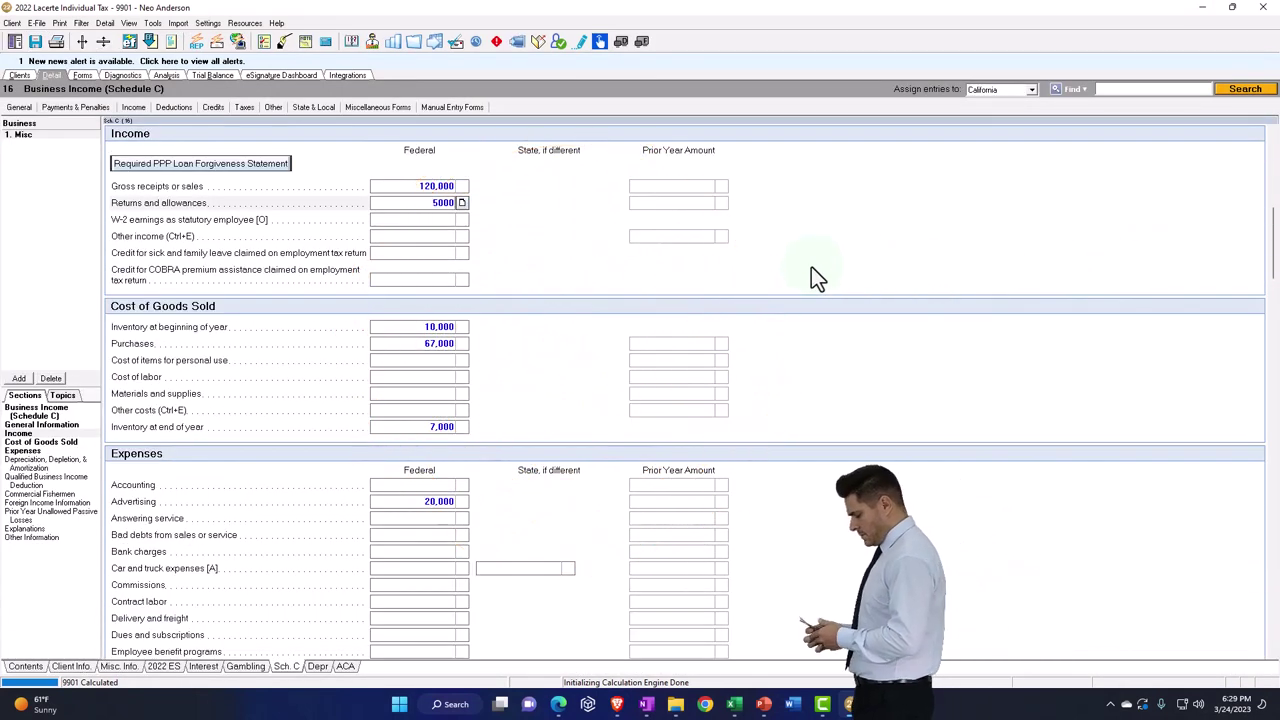
click(86, 76)
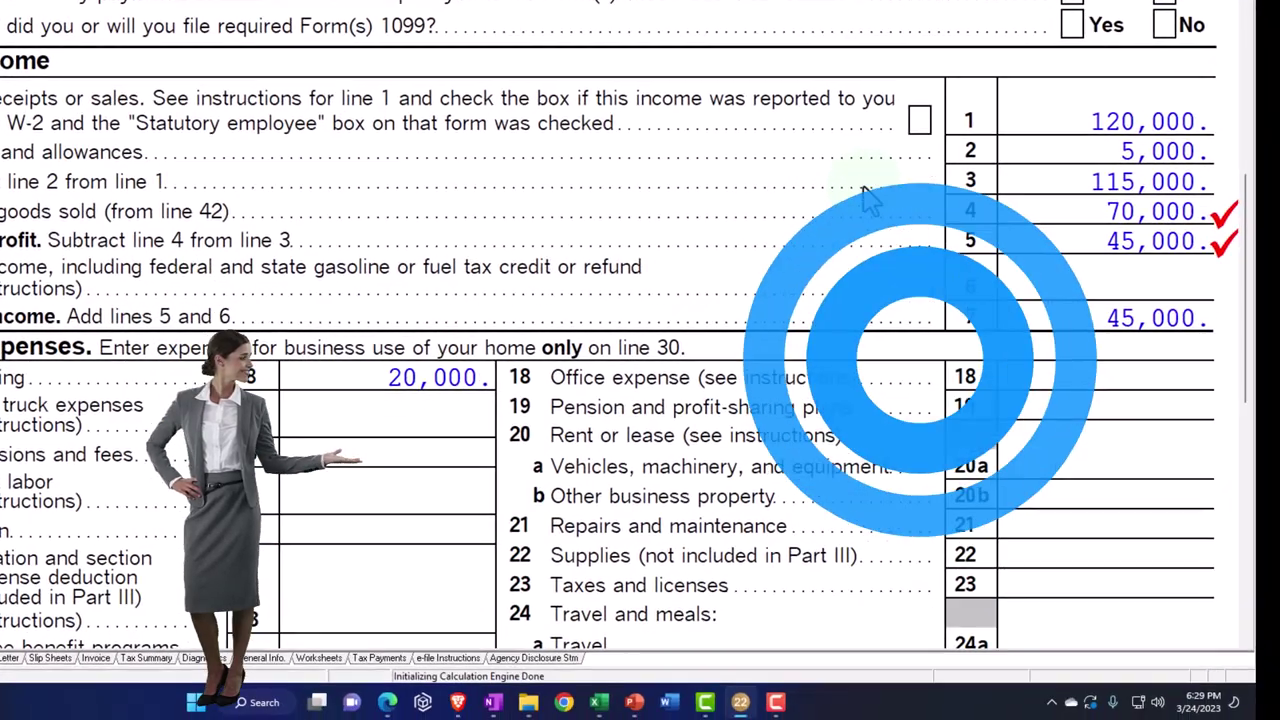
Step: Examine the total expenses and tentative profit lines of Schedule C, and return to Part I Income
scroll(888, 335, down, 3)
scroll(866, 190, down, 3)
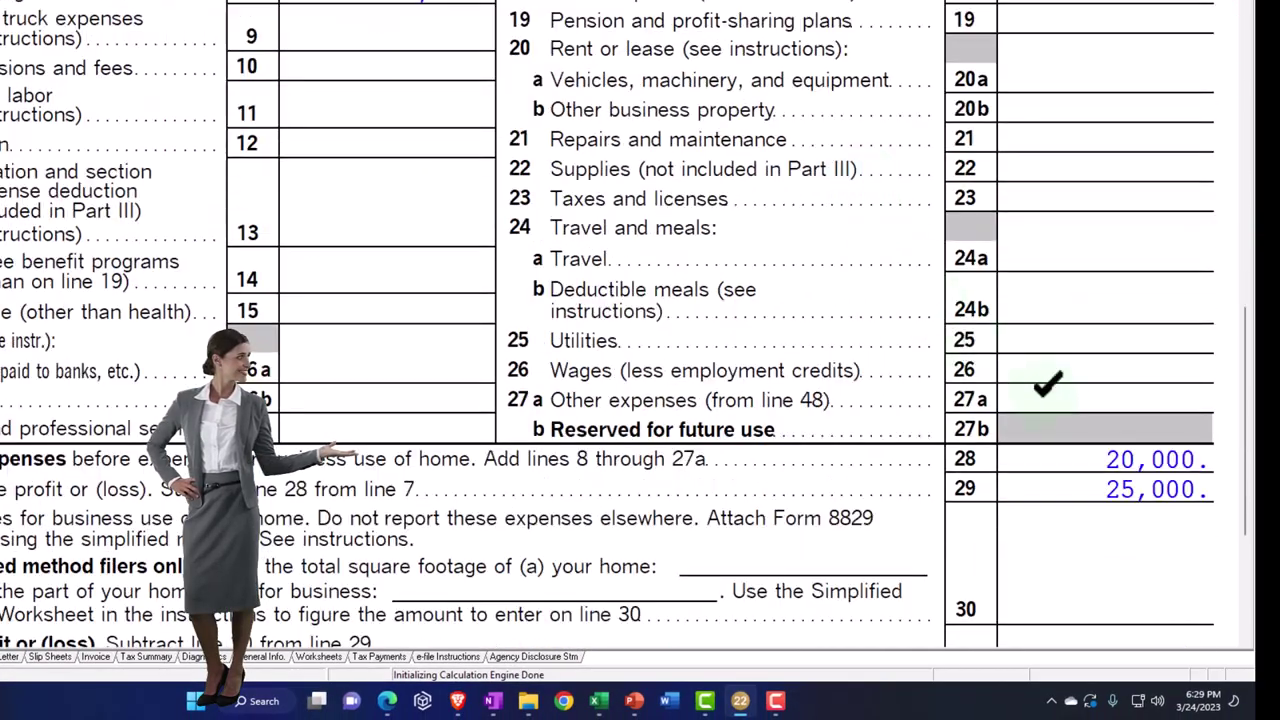
scroll(1103, 434, up, 5)
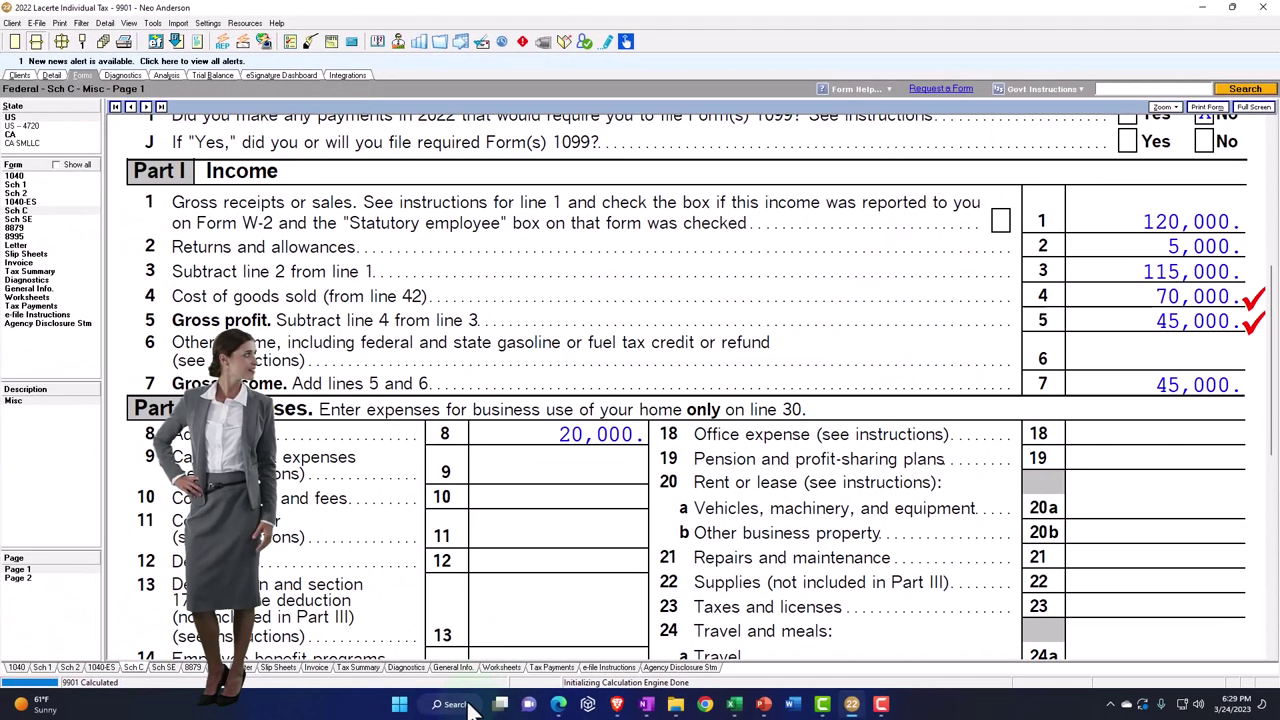
Step: Open Calculator, keep it on top of other windows, and place it beside the Part I income amounts
click(468, 705)
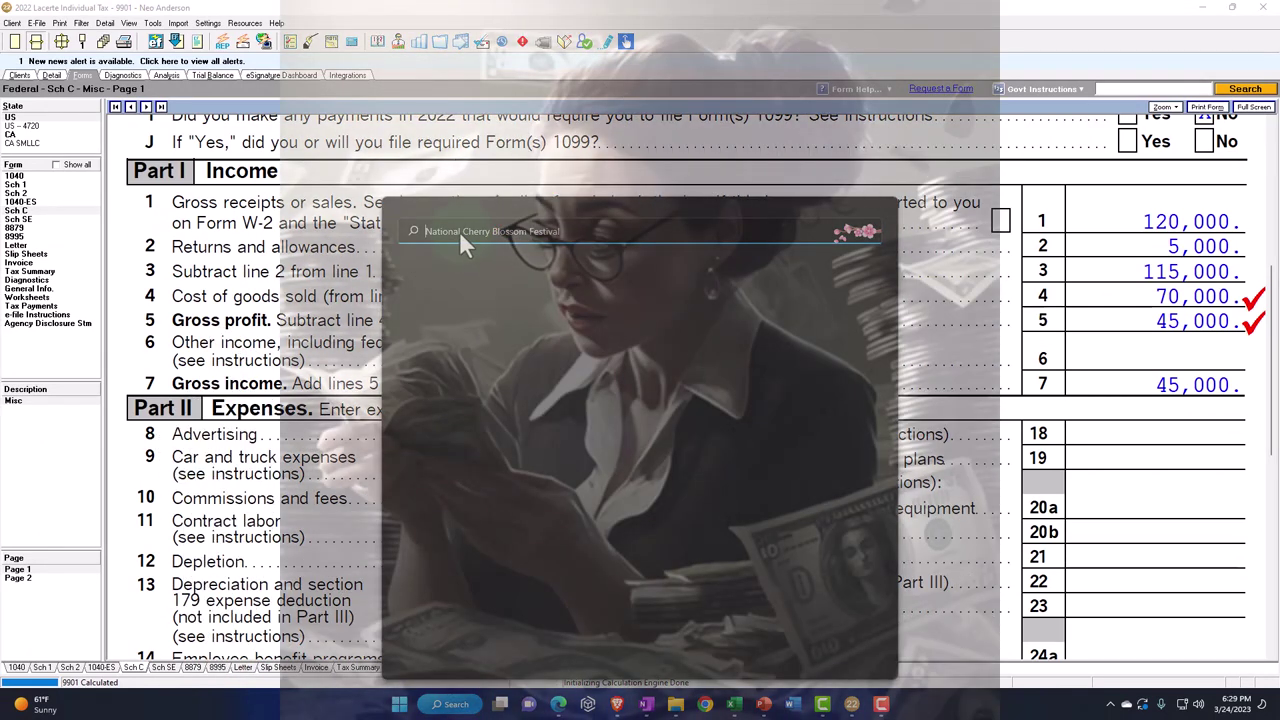
text(ca)
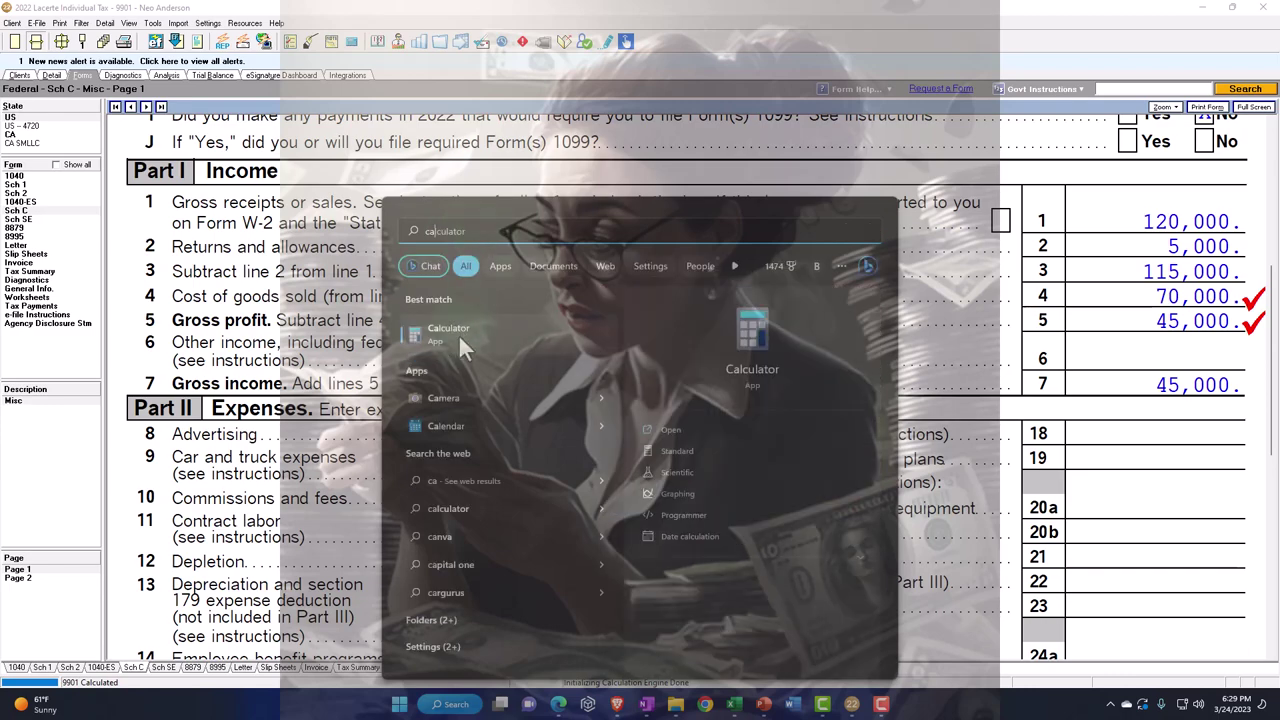
click(448, 332)
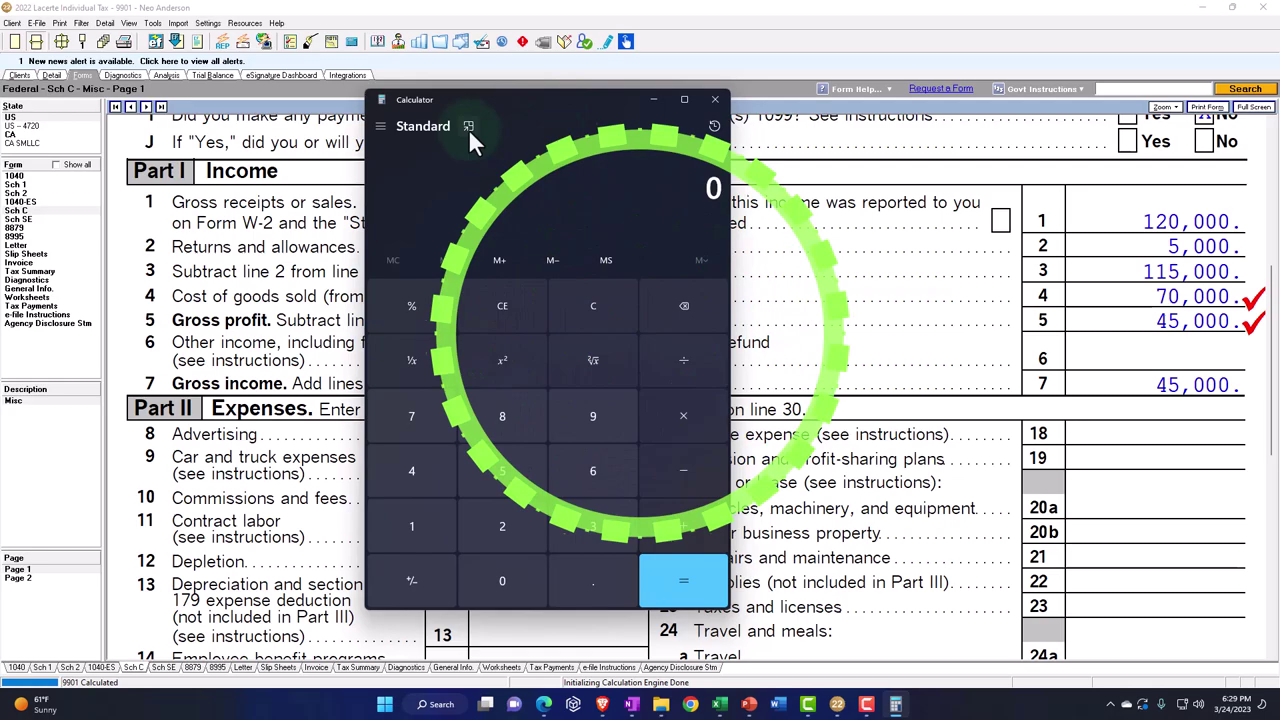
click(467, 126)
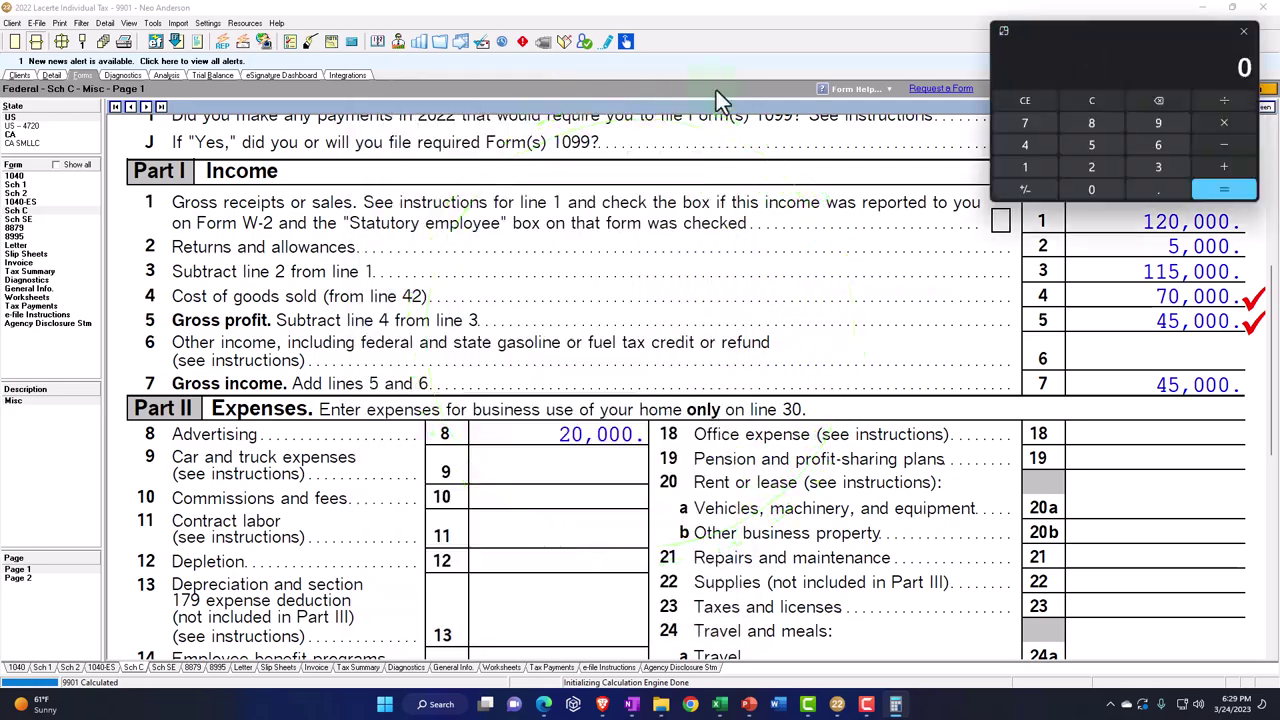
drag(1081, 39, 823, 169)
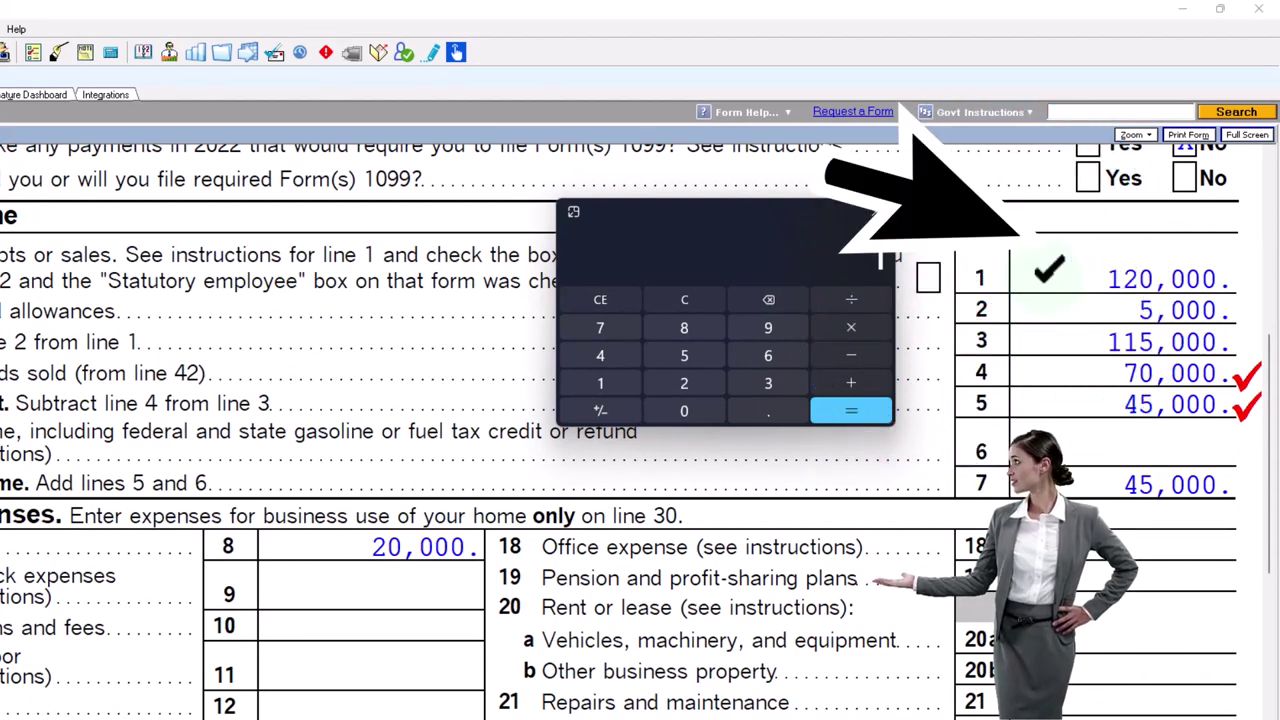
Step: Calculate gross profit by subtracting returns of 5,000 and cost of goods sold of 70,000 from gross receipts of 120,000
text(000)
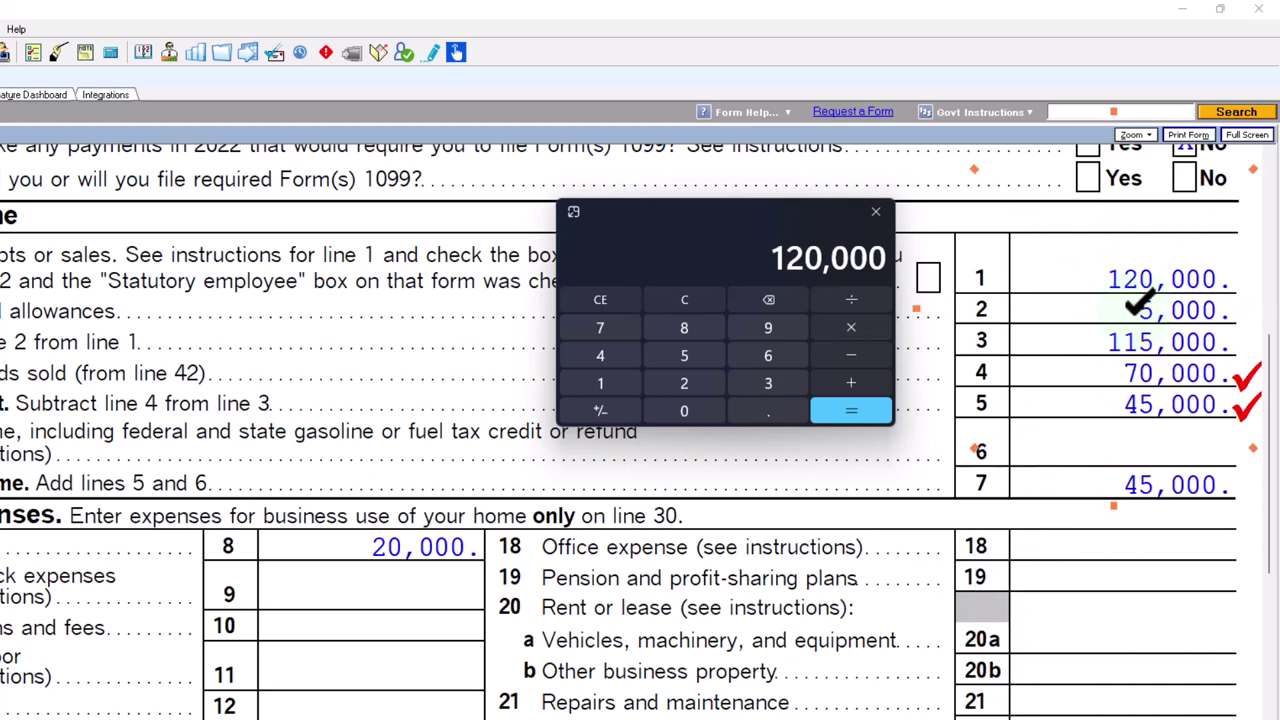
text(0)
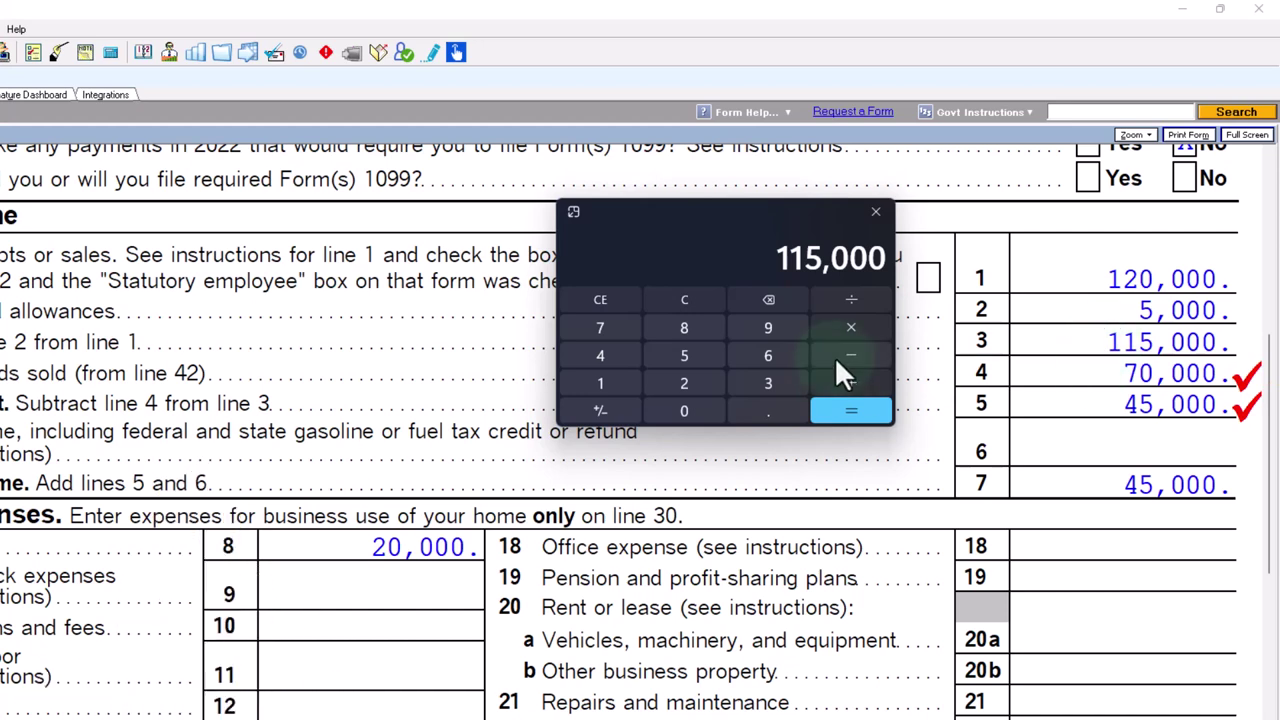
text(70)
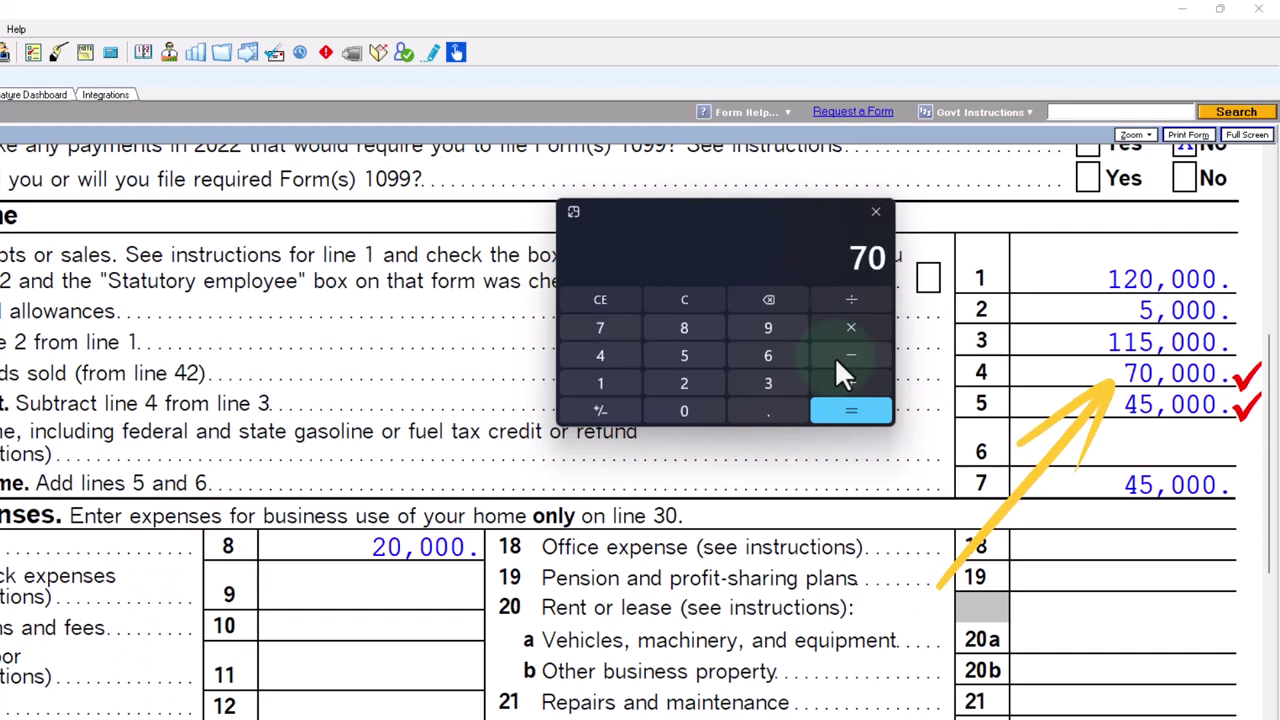
text(,000)
key(Return)
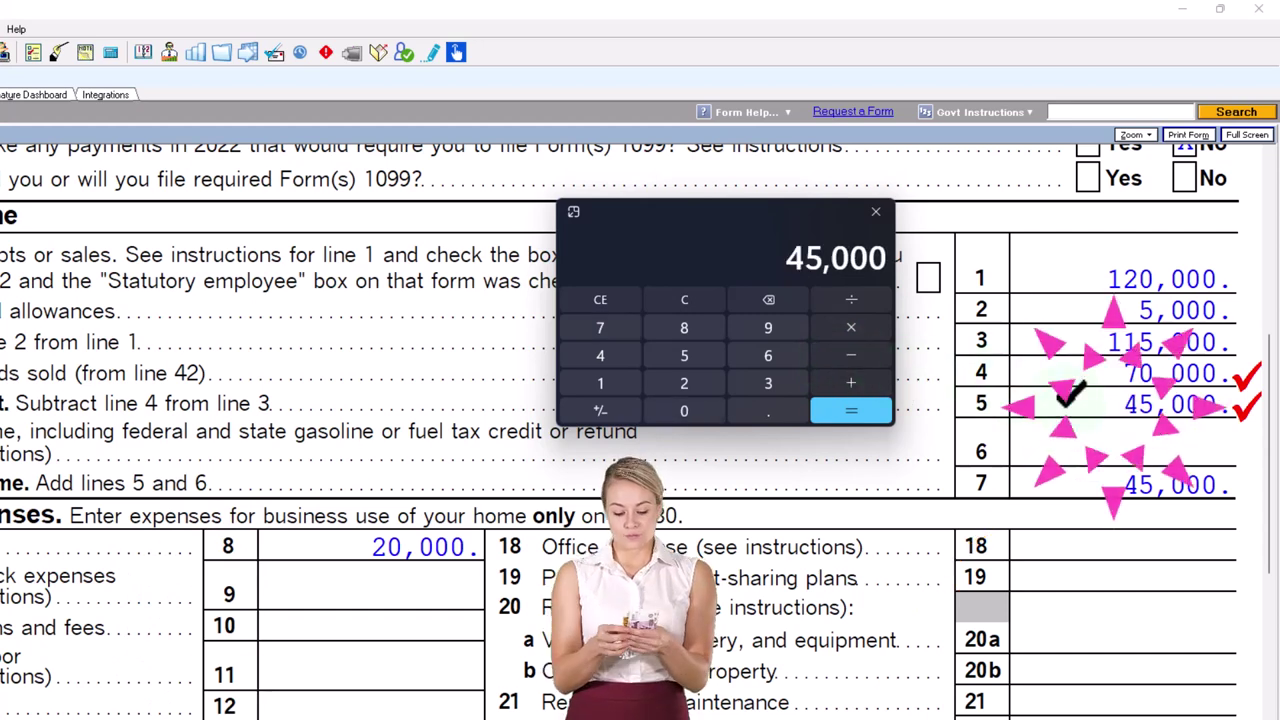
Step: Subtract total expenses of 20,000 from the calculated gross profit and compare the result with the net profit on line 31
scroll(1066, 420, down, 4)
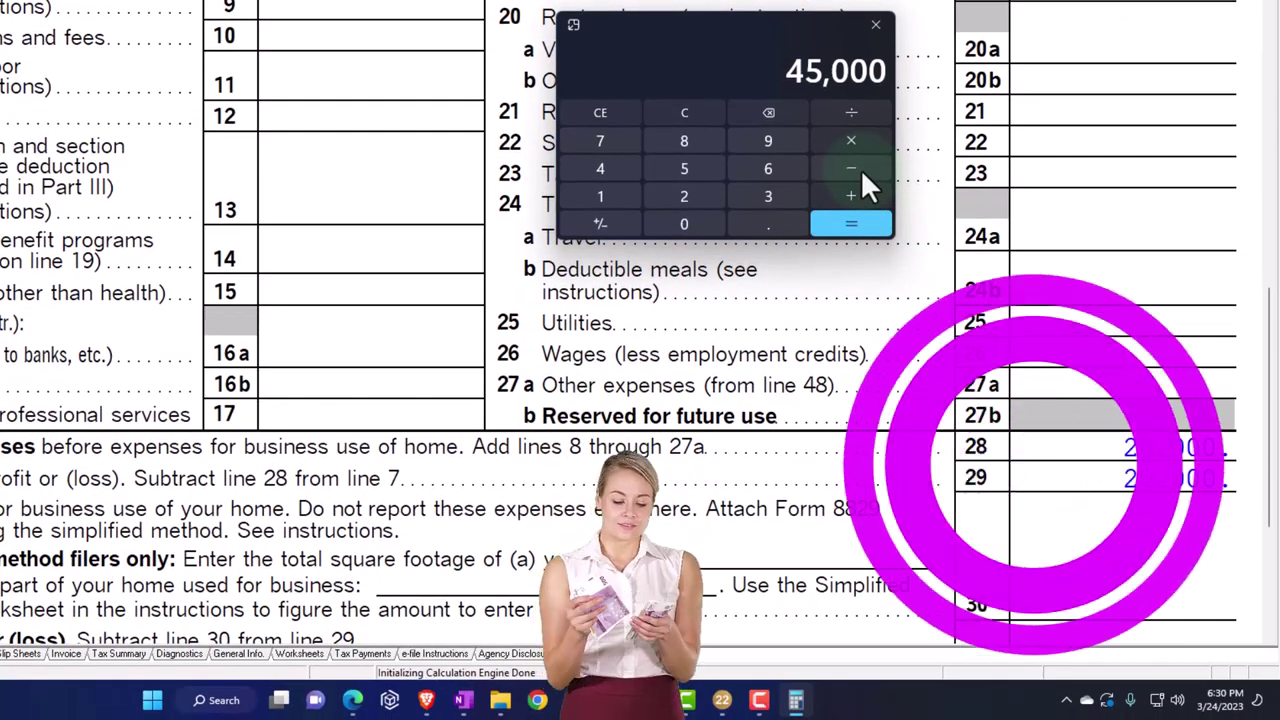
text(20000)
key(Return)
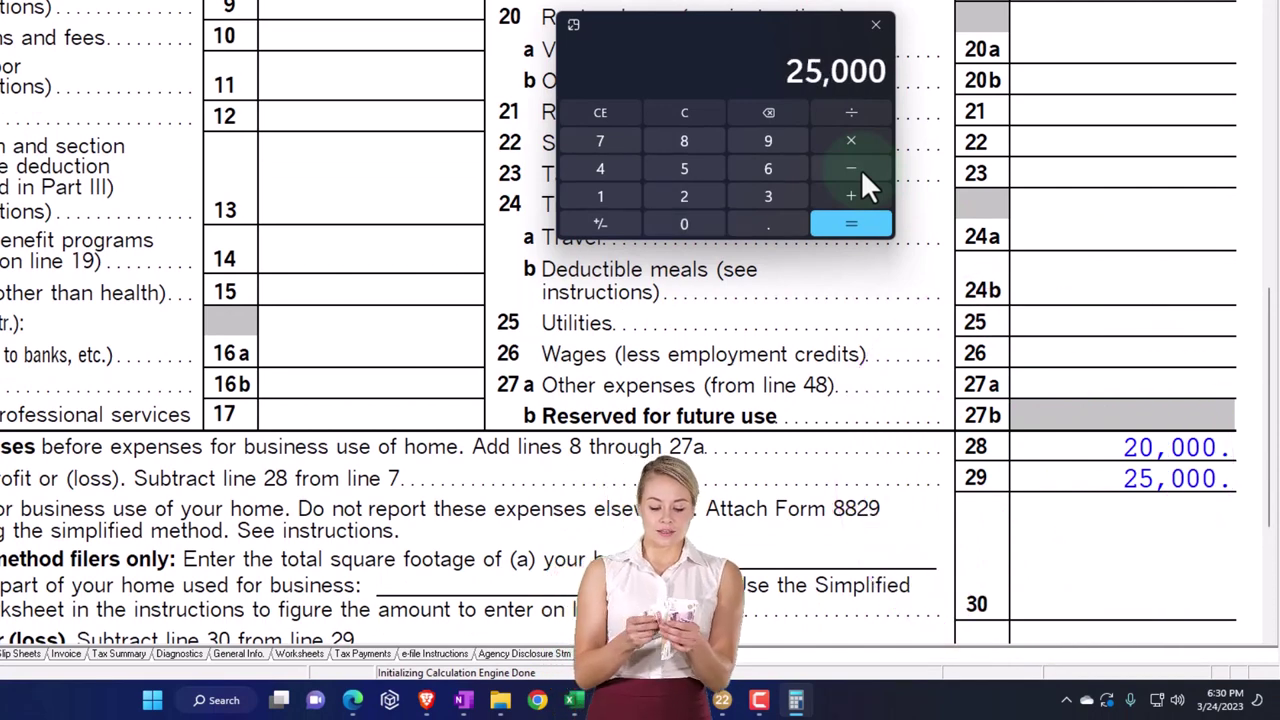
scroll(990, 448, down, 2)
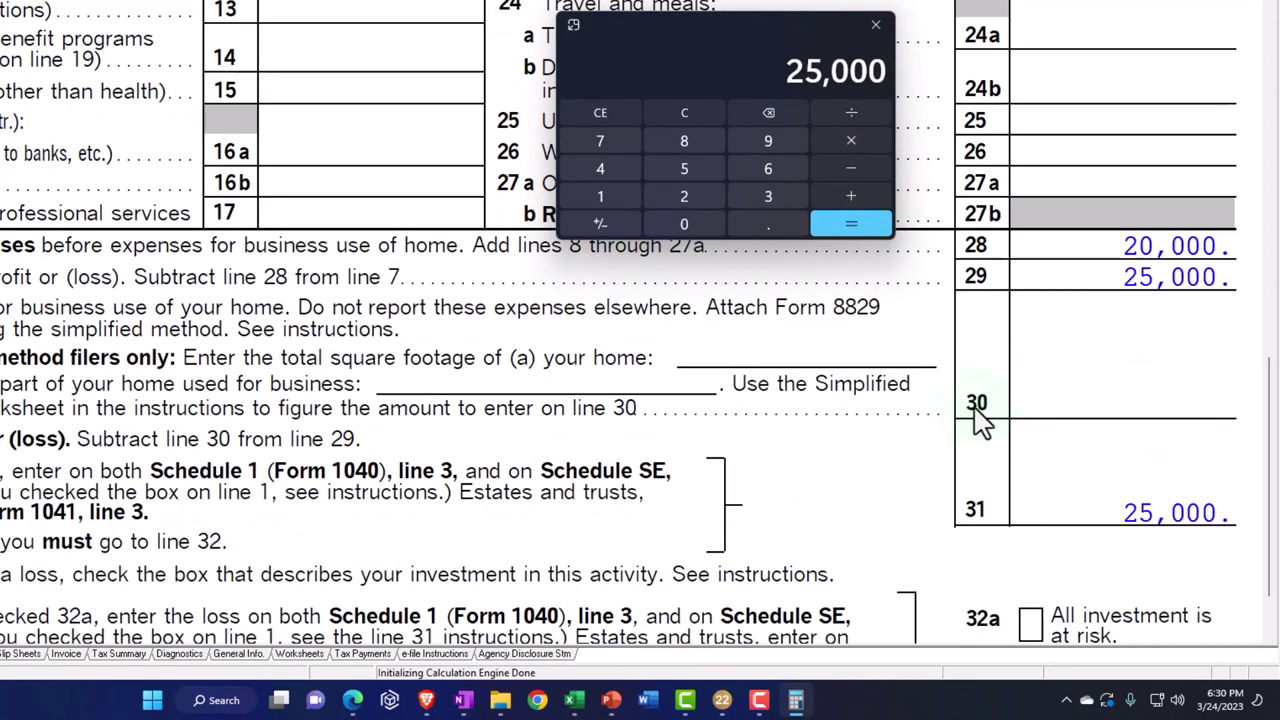
click(875, 24)
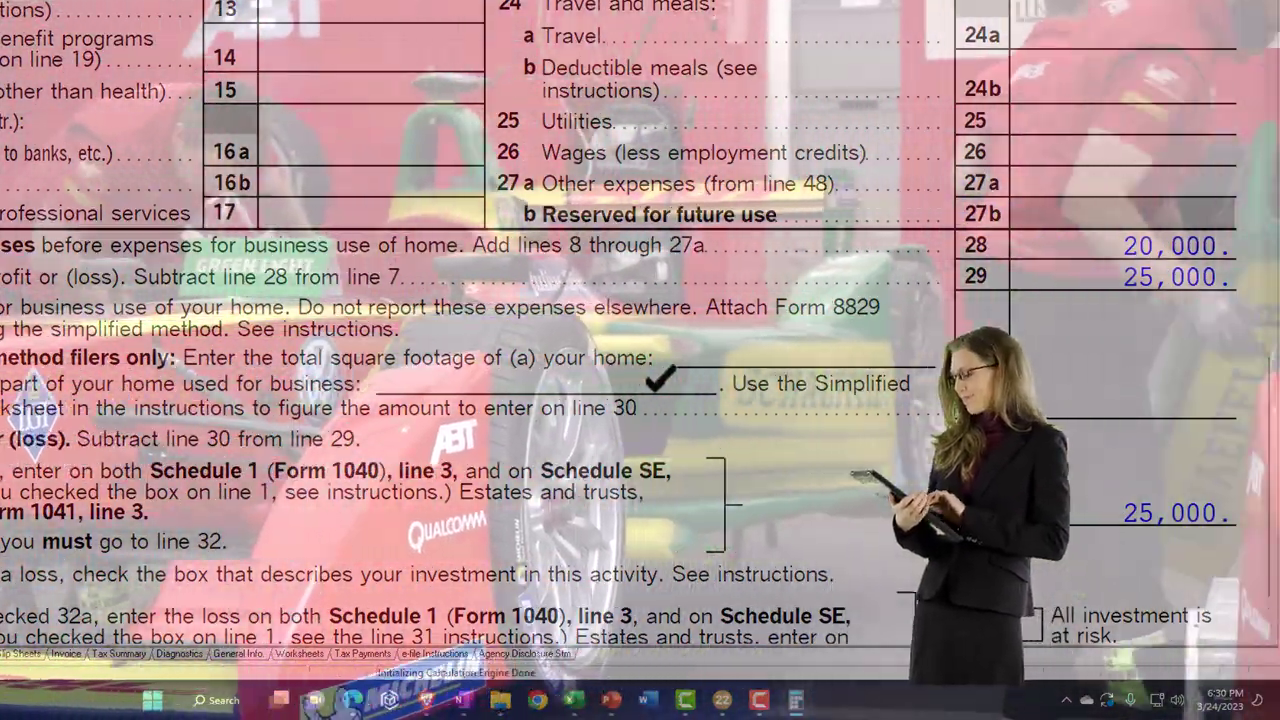
Step: Clear the calculator and compute the gross profit percentage by dividing gross profit of 45,000 by net sales of 115,000
scroll(640, 340, up, 1)
scroll(660, 400, up, 4)
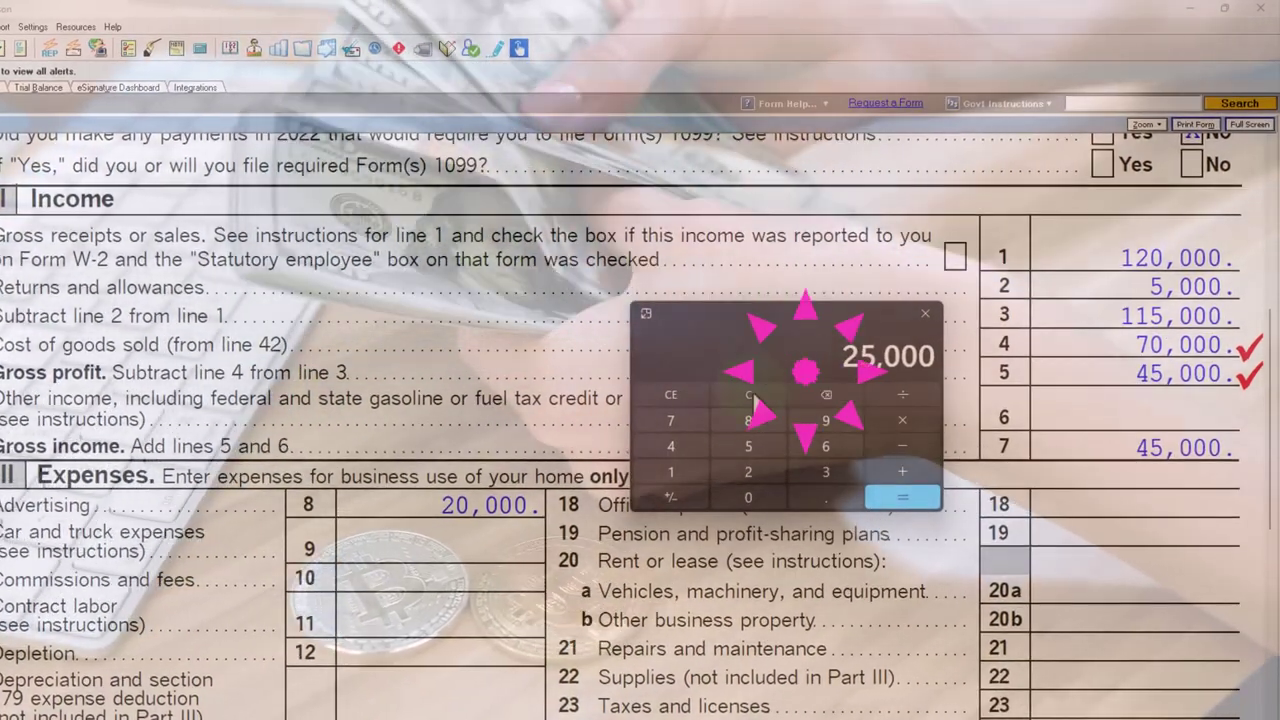
click(752, 396)
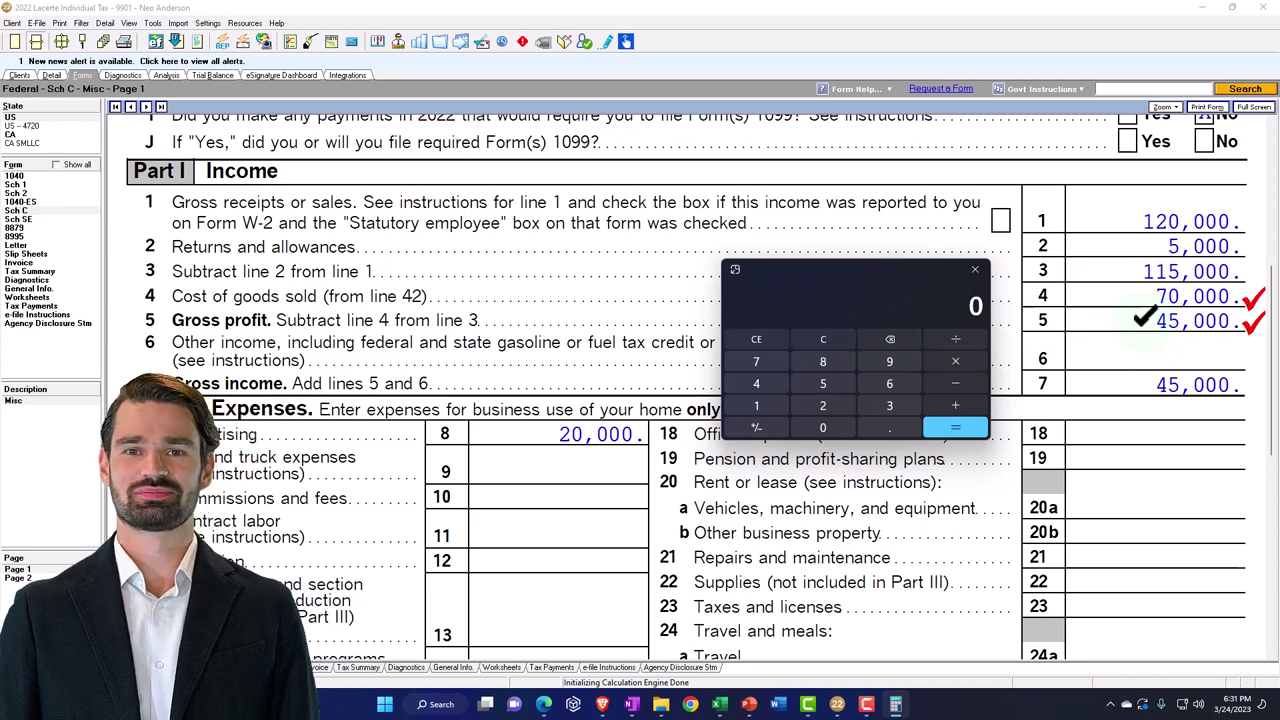
text(000)
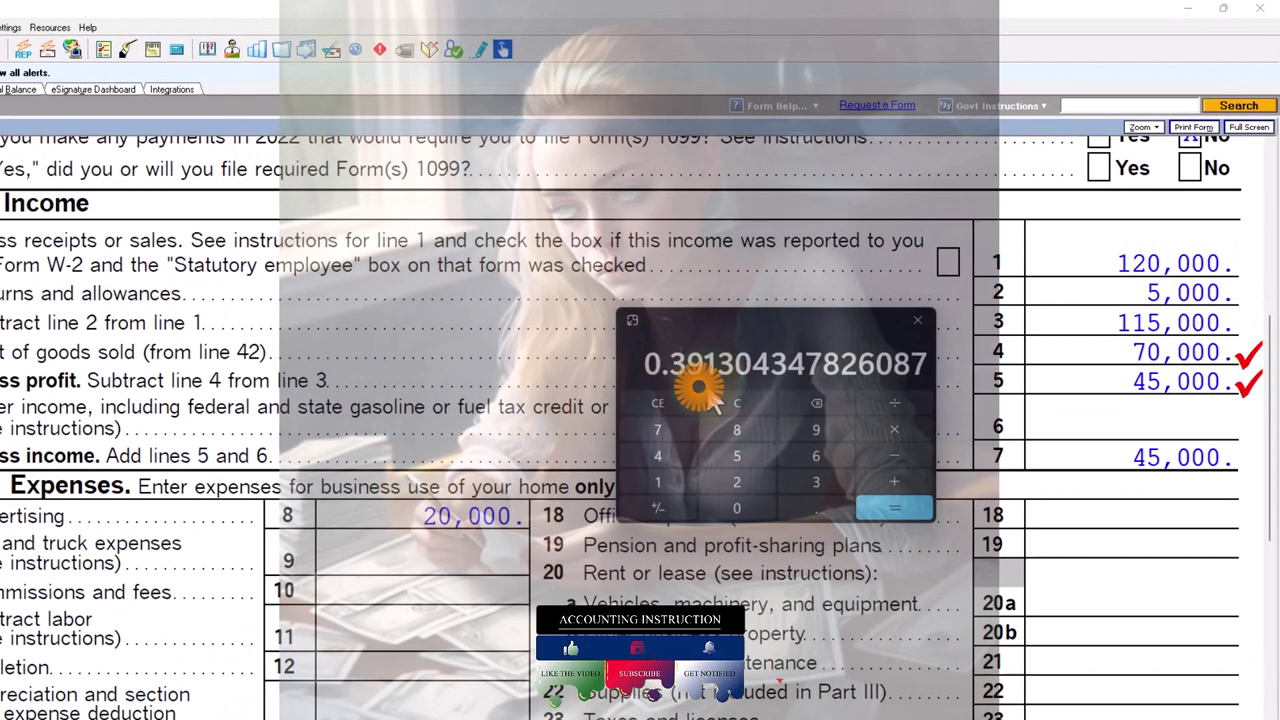
Step: Compute the cost of goods sold percentage by dividing 70,000 by net sales of 115,000, and move the calculator off the form
click(797, 322)
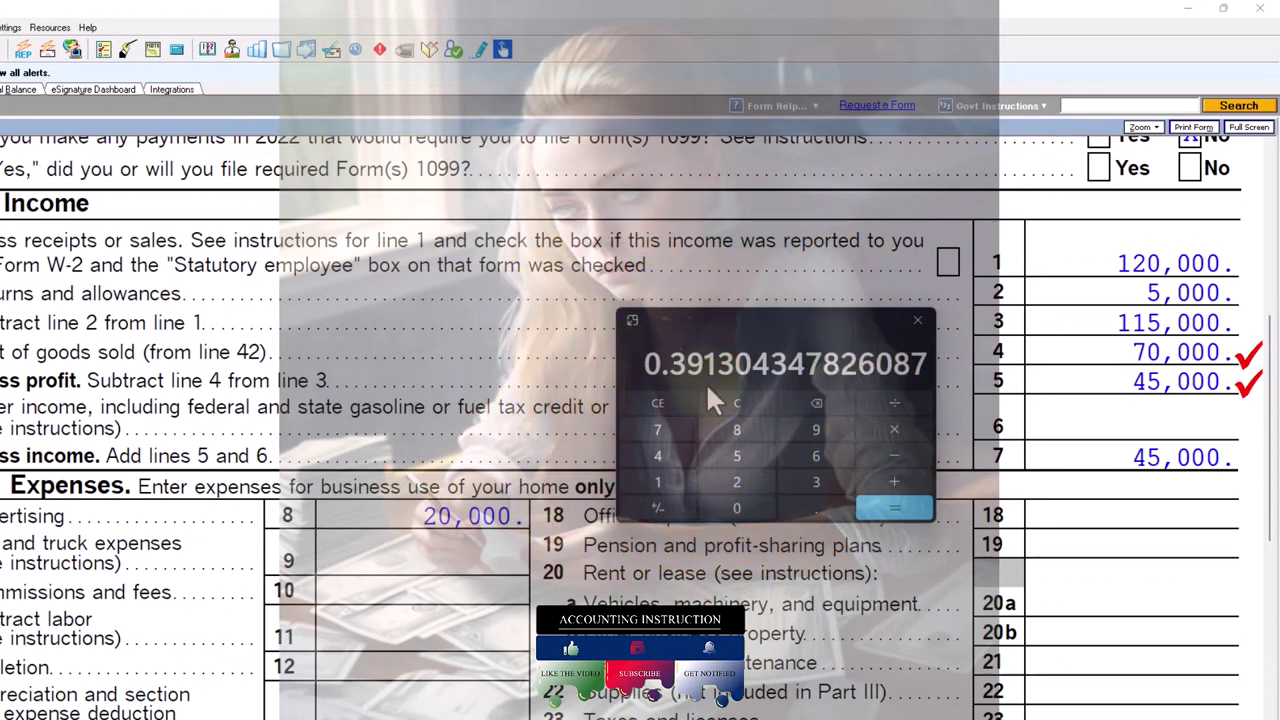
click(735, 403)
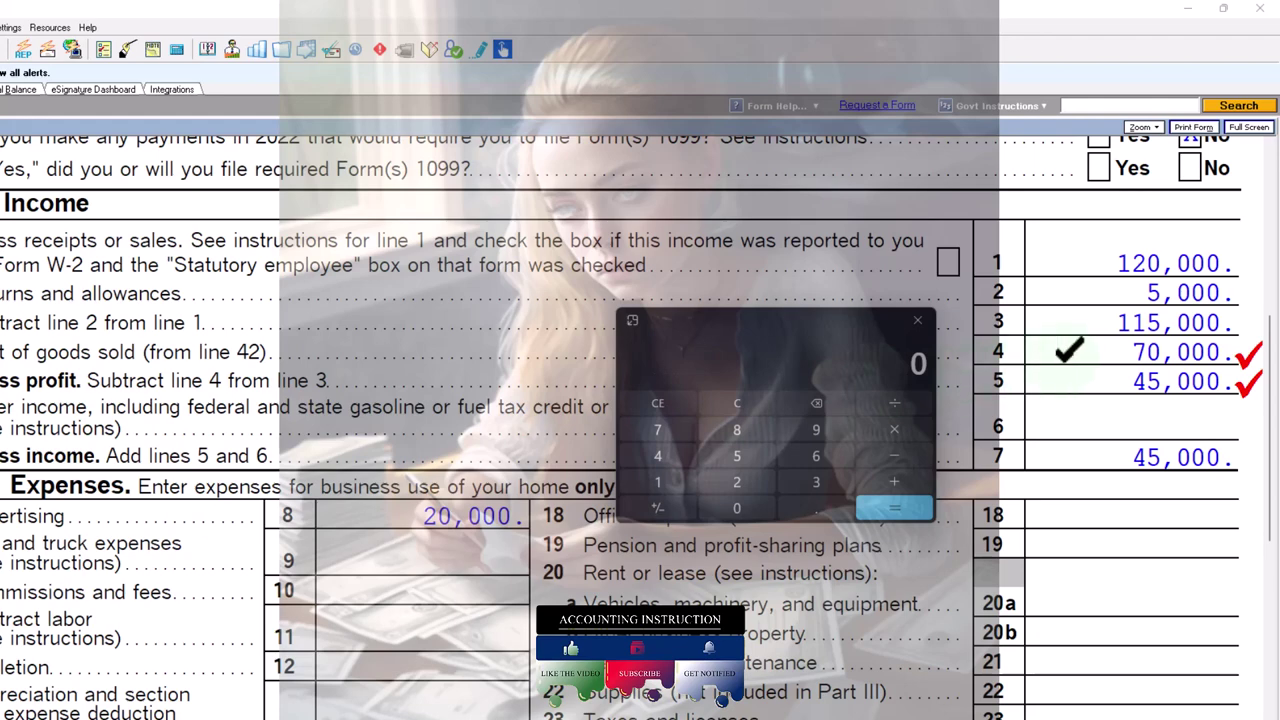
text(700000)
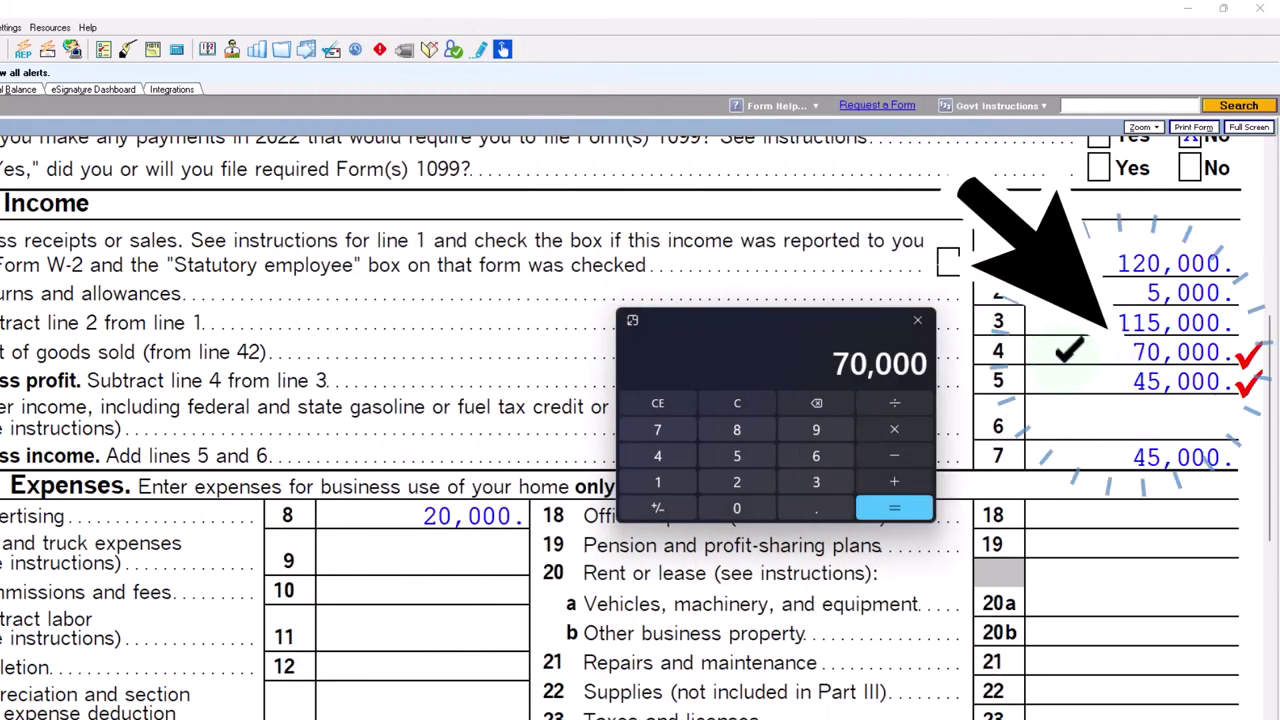
key(Escape)
text(1)
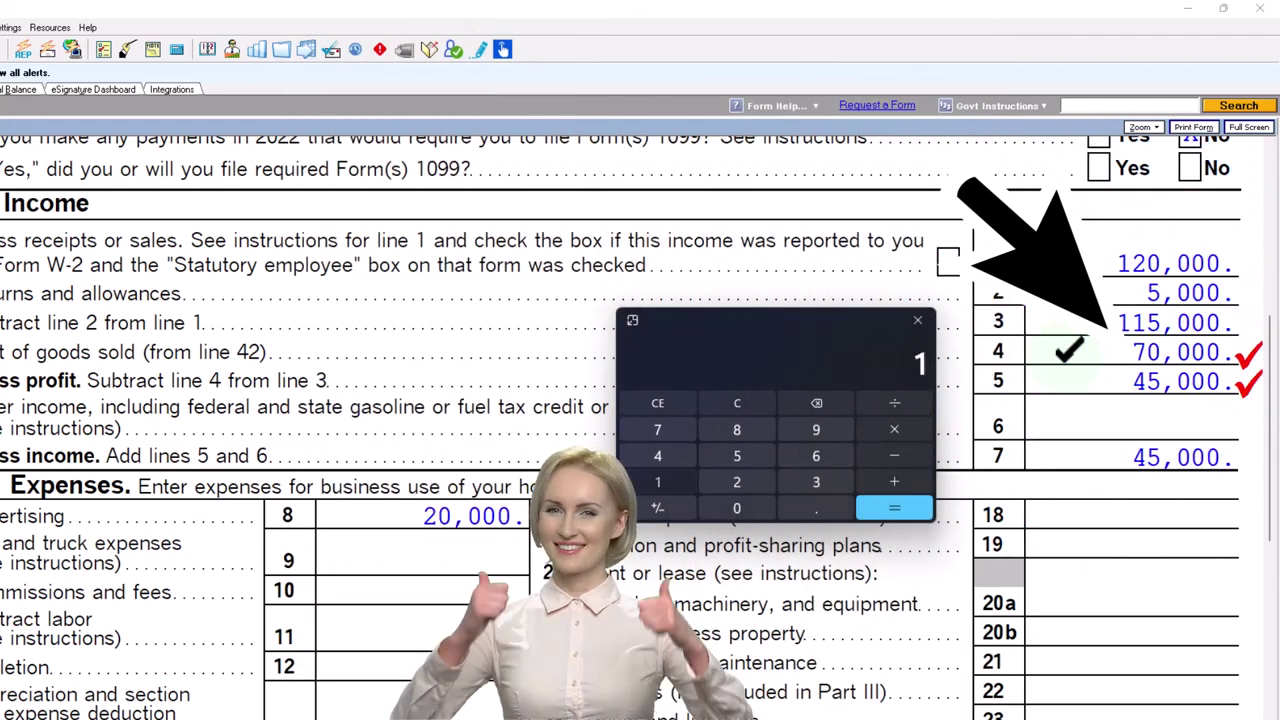
text(15,000)
key(Return)
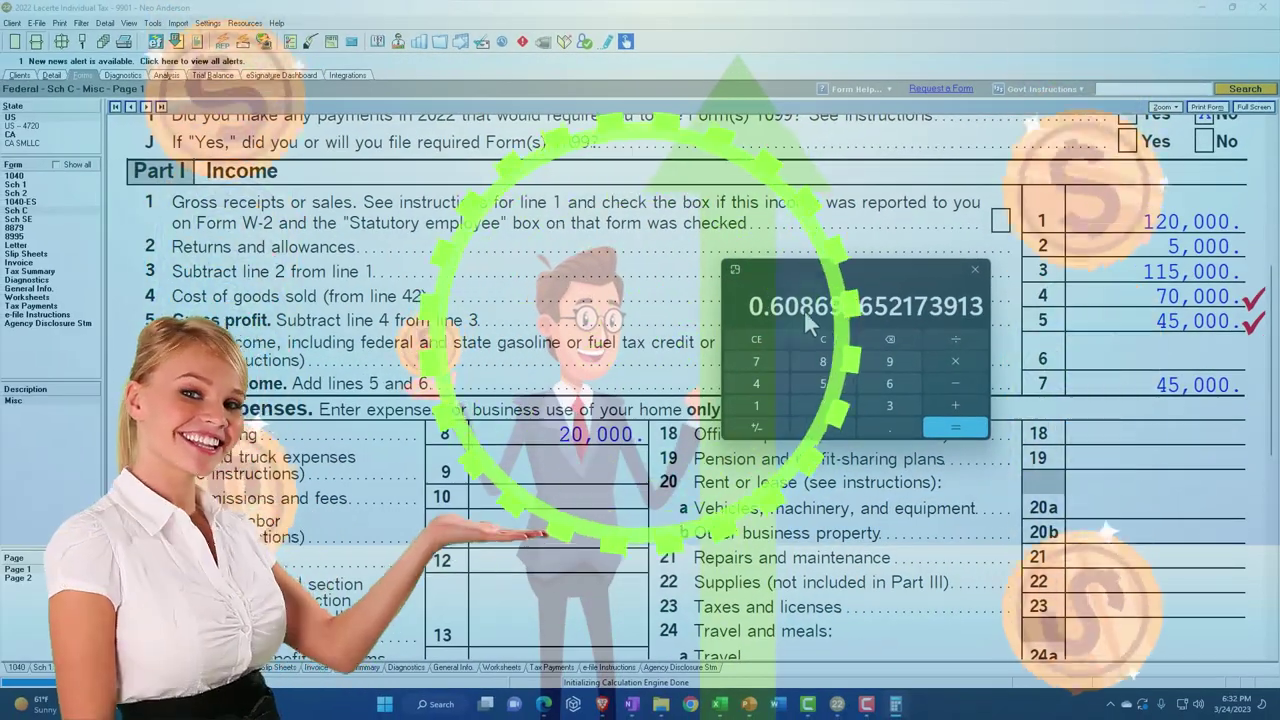
drag(801, 267, 1275, 305)
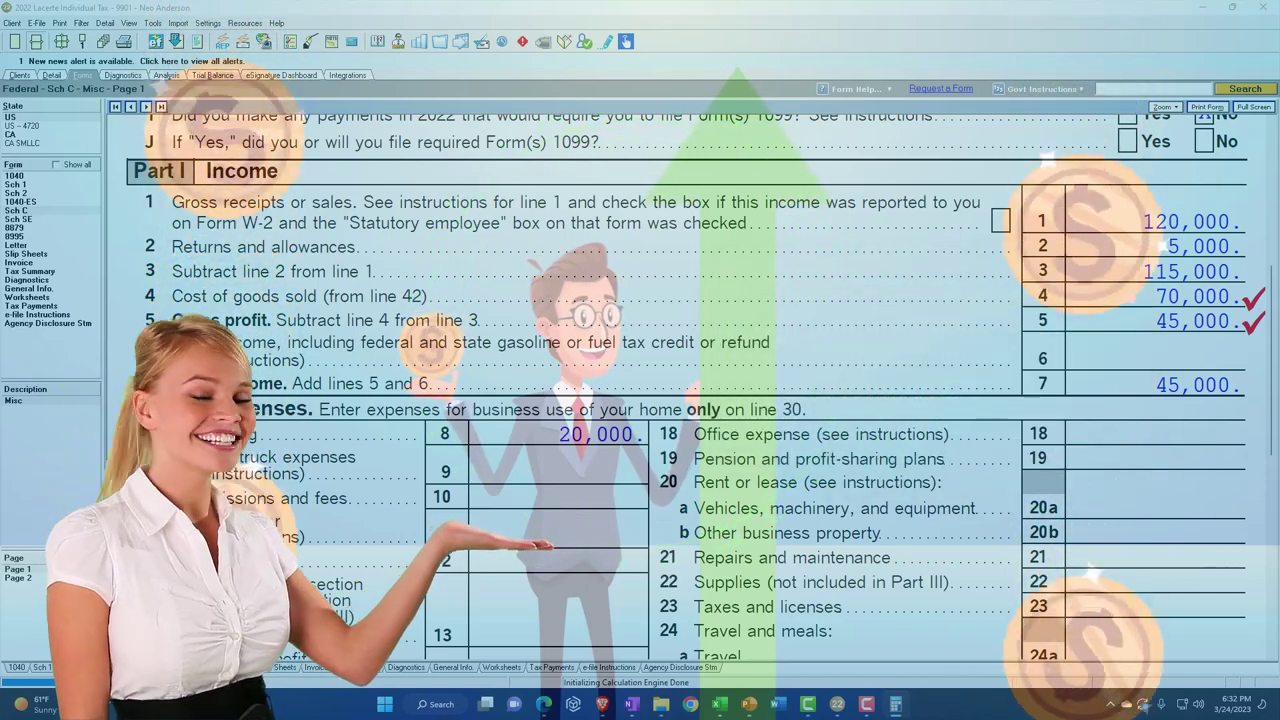